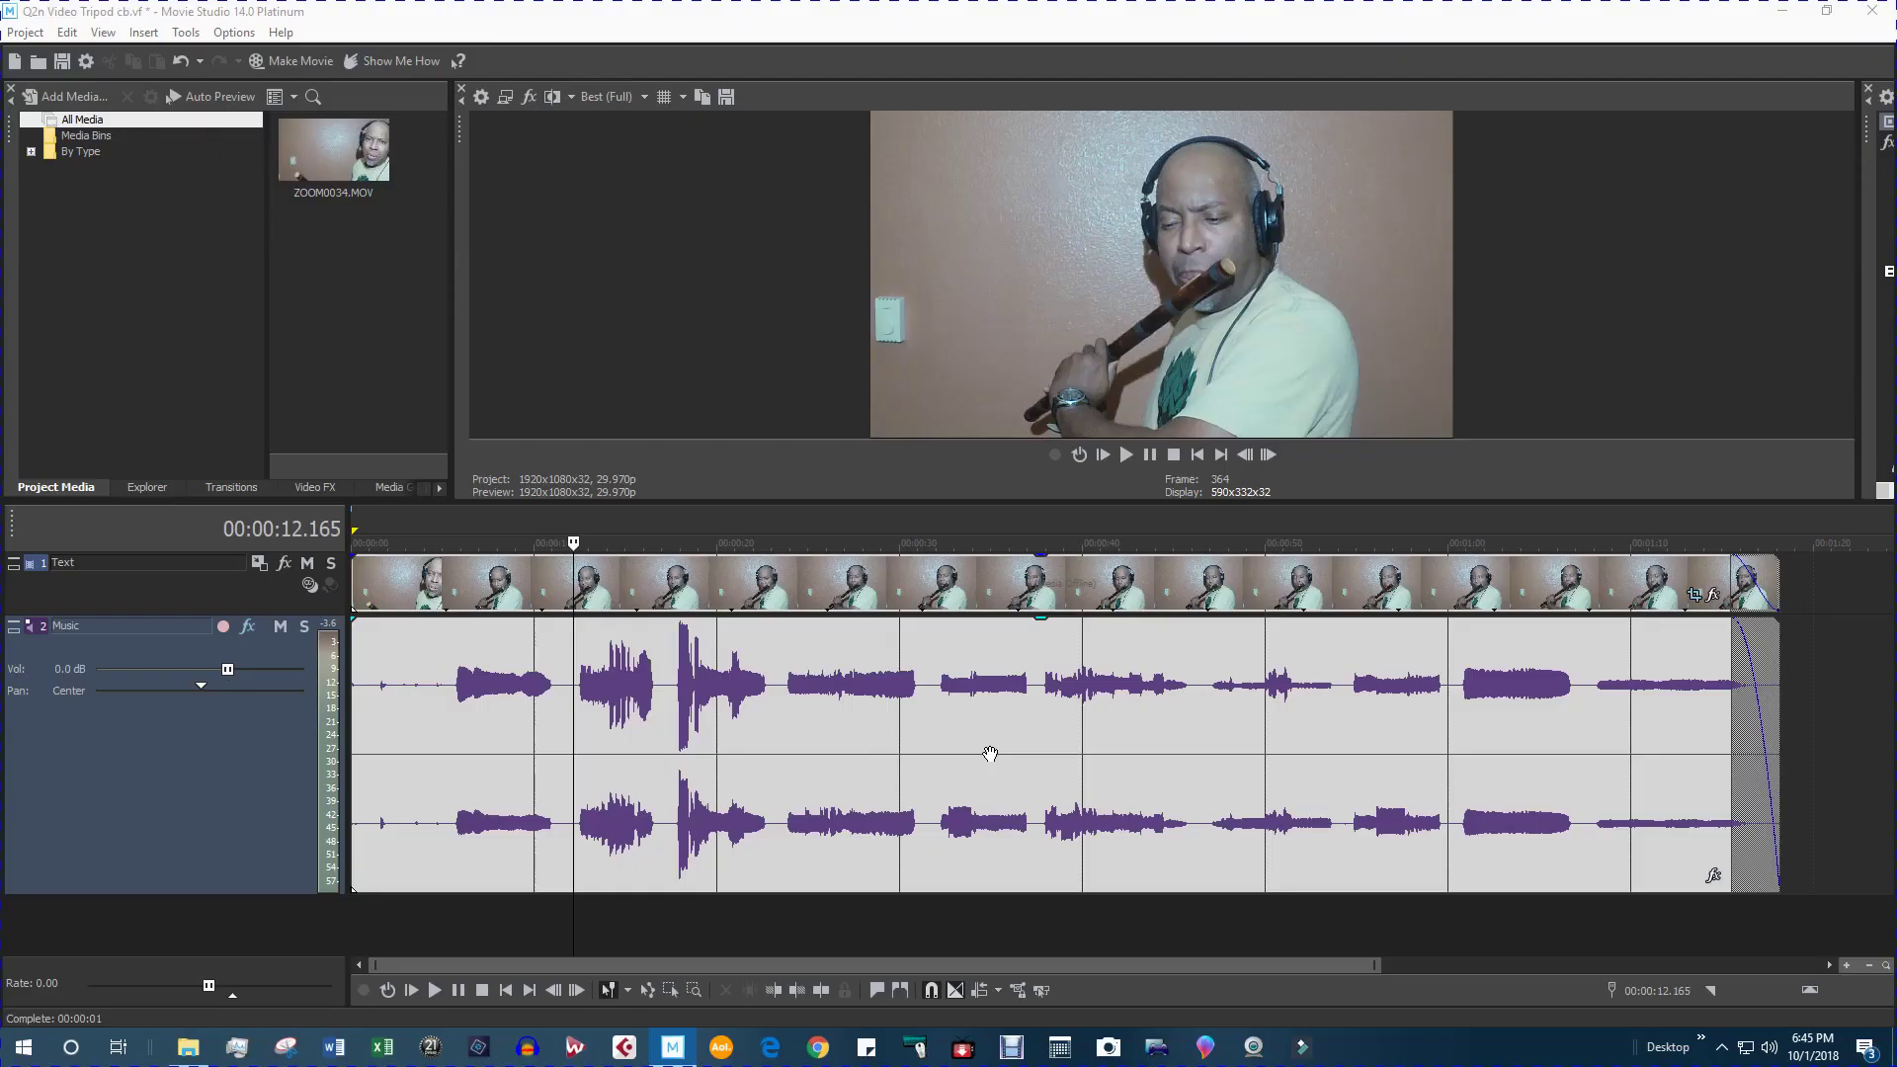
Step: Listen to the flute video with its original audio and the version using the Flute and Pad audio, stopping each playback
click(987, 754)
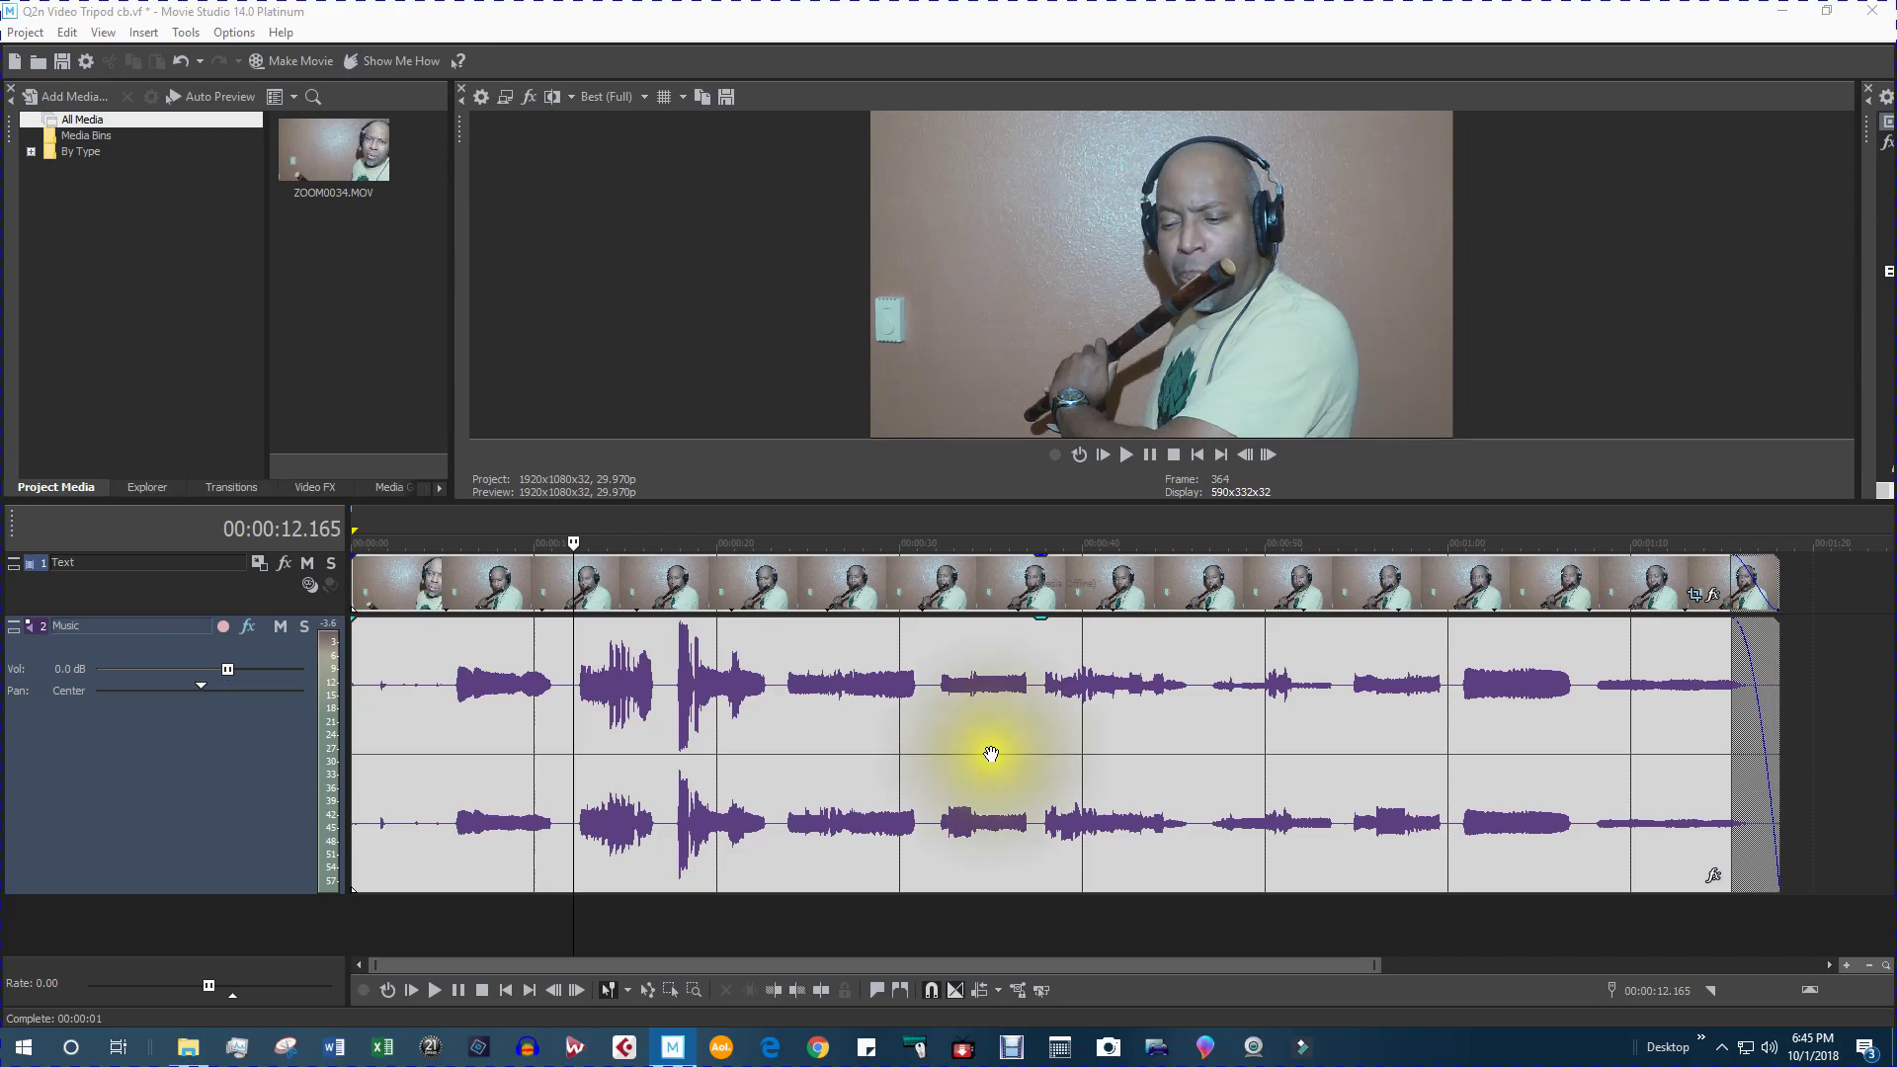
click(987, 814)
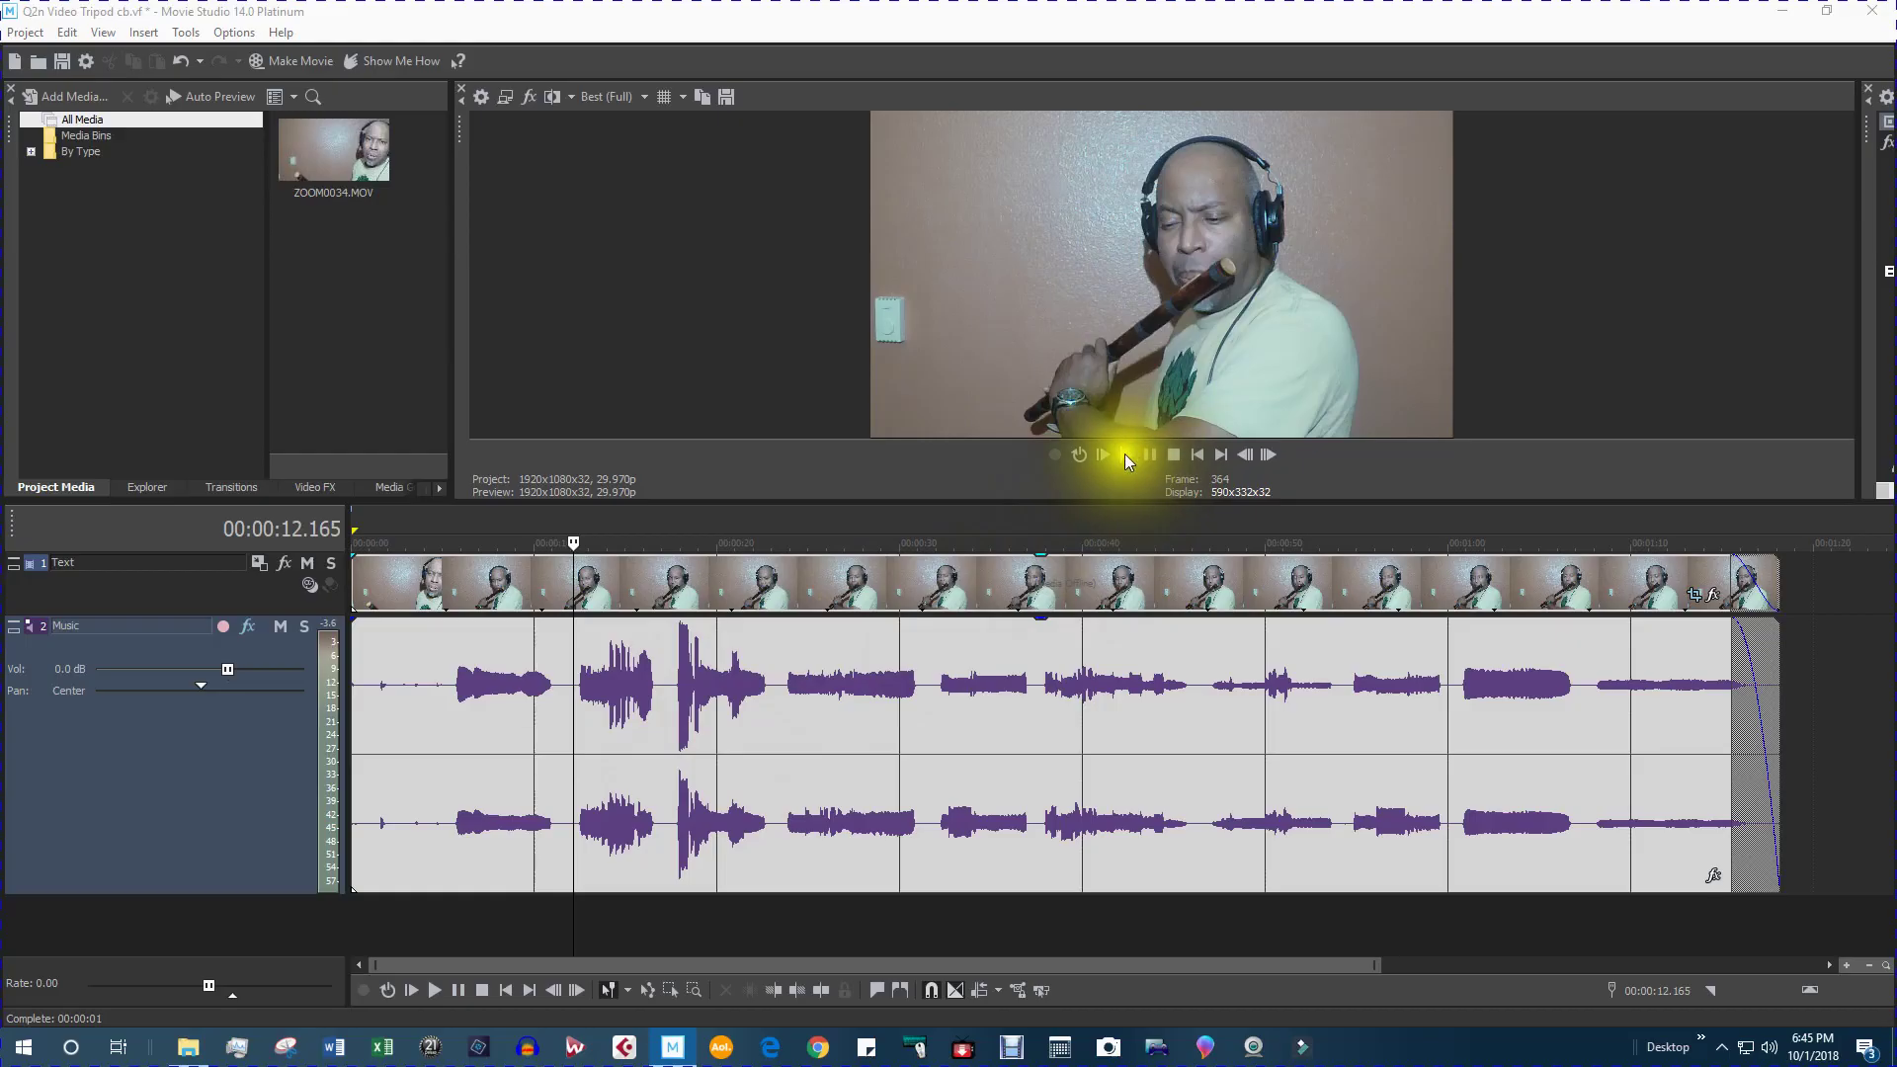
click(1123, 453)
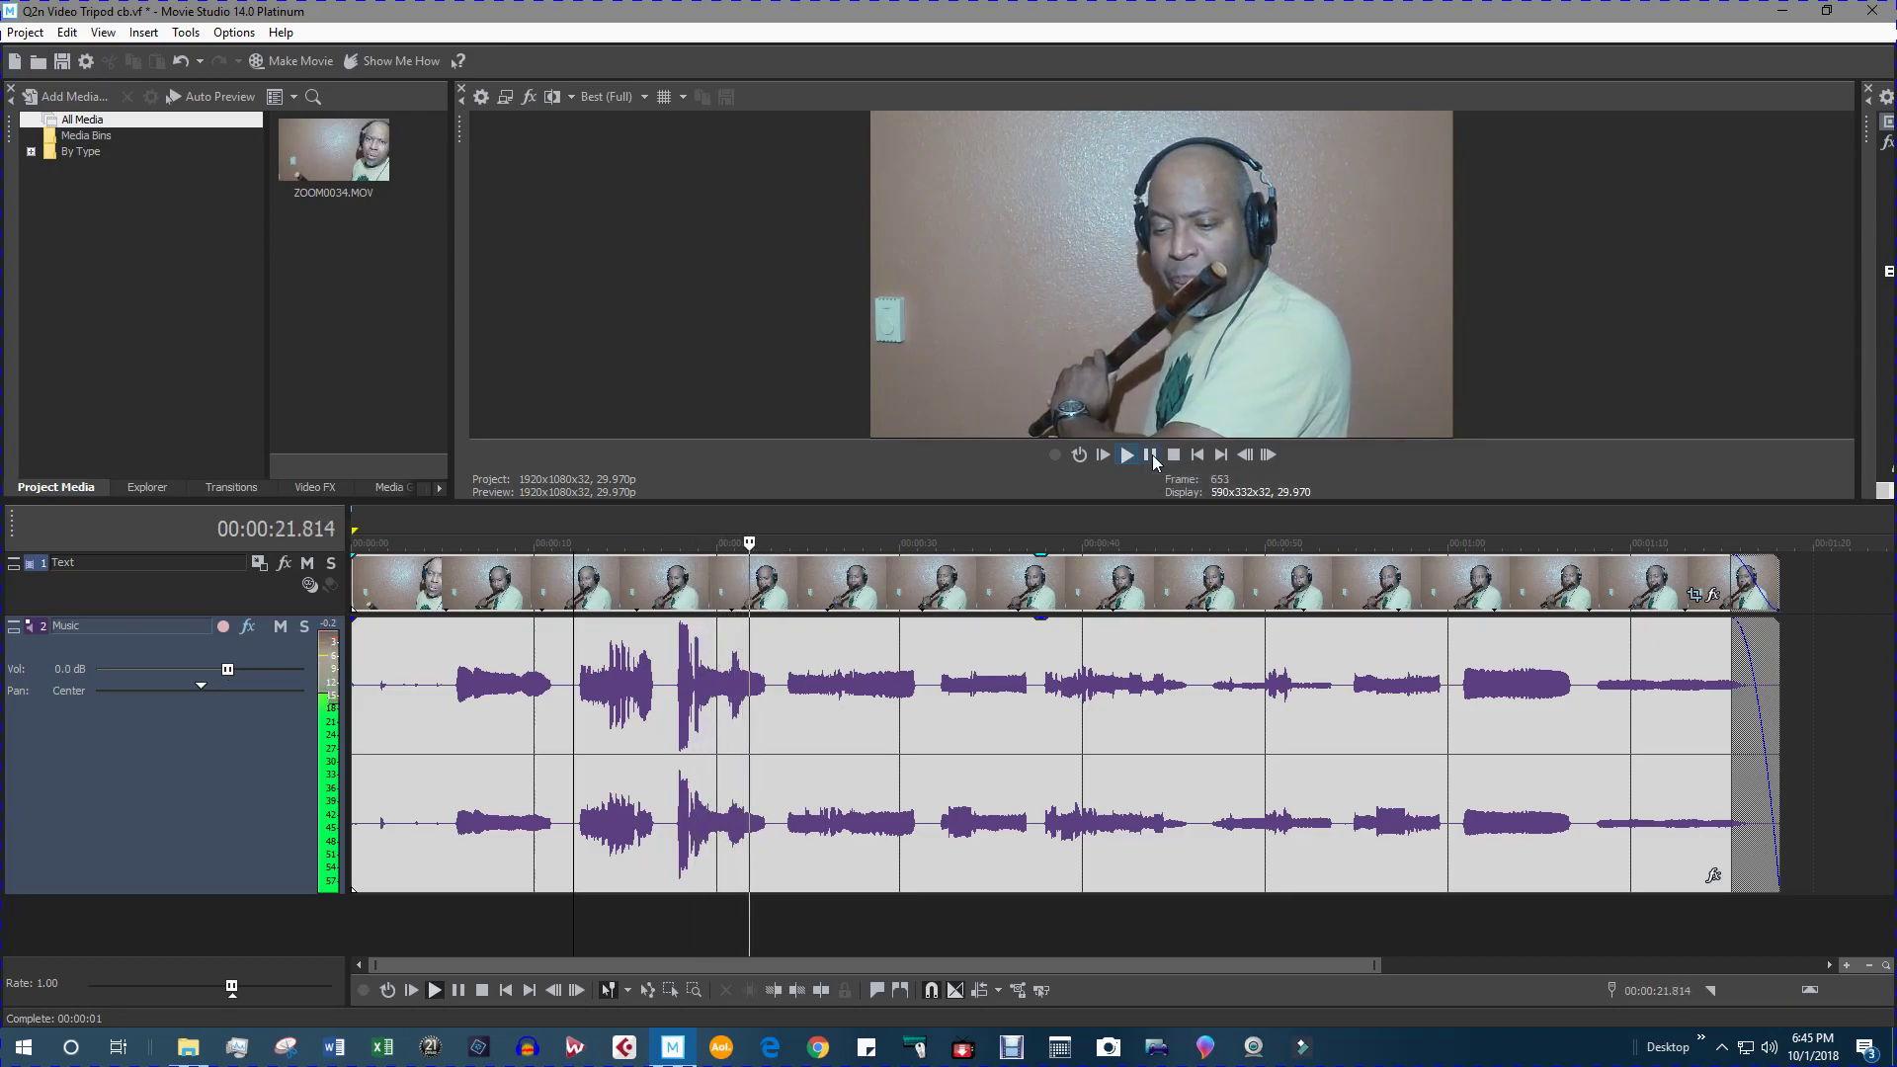
click(1152, 454)
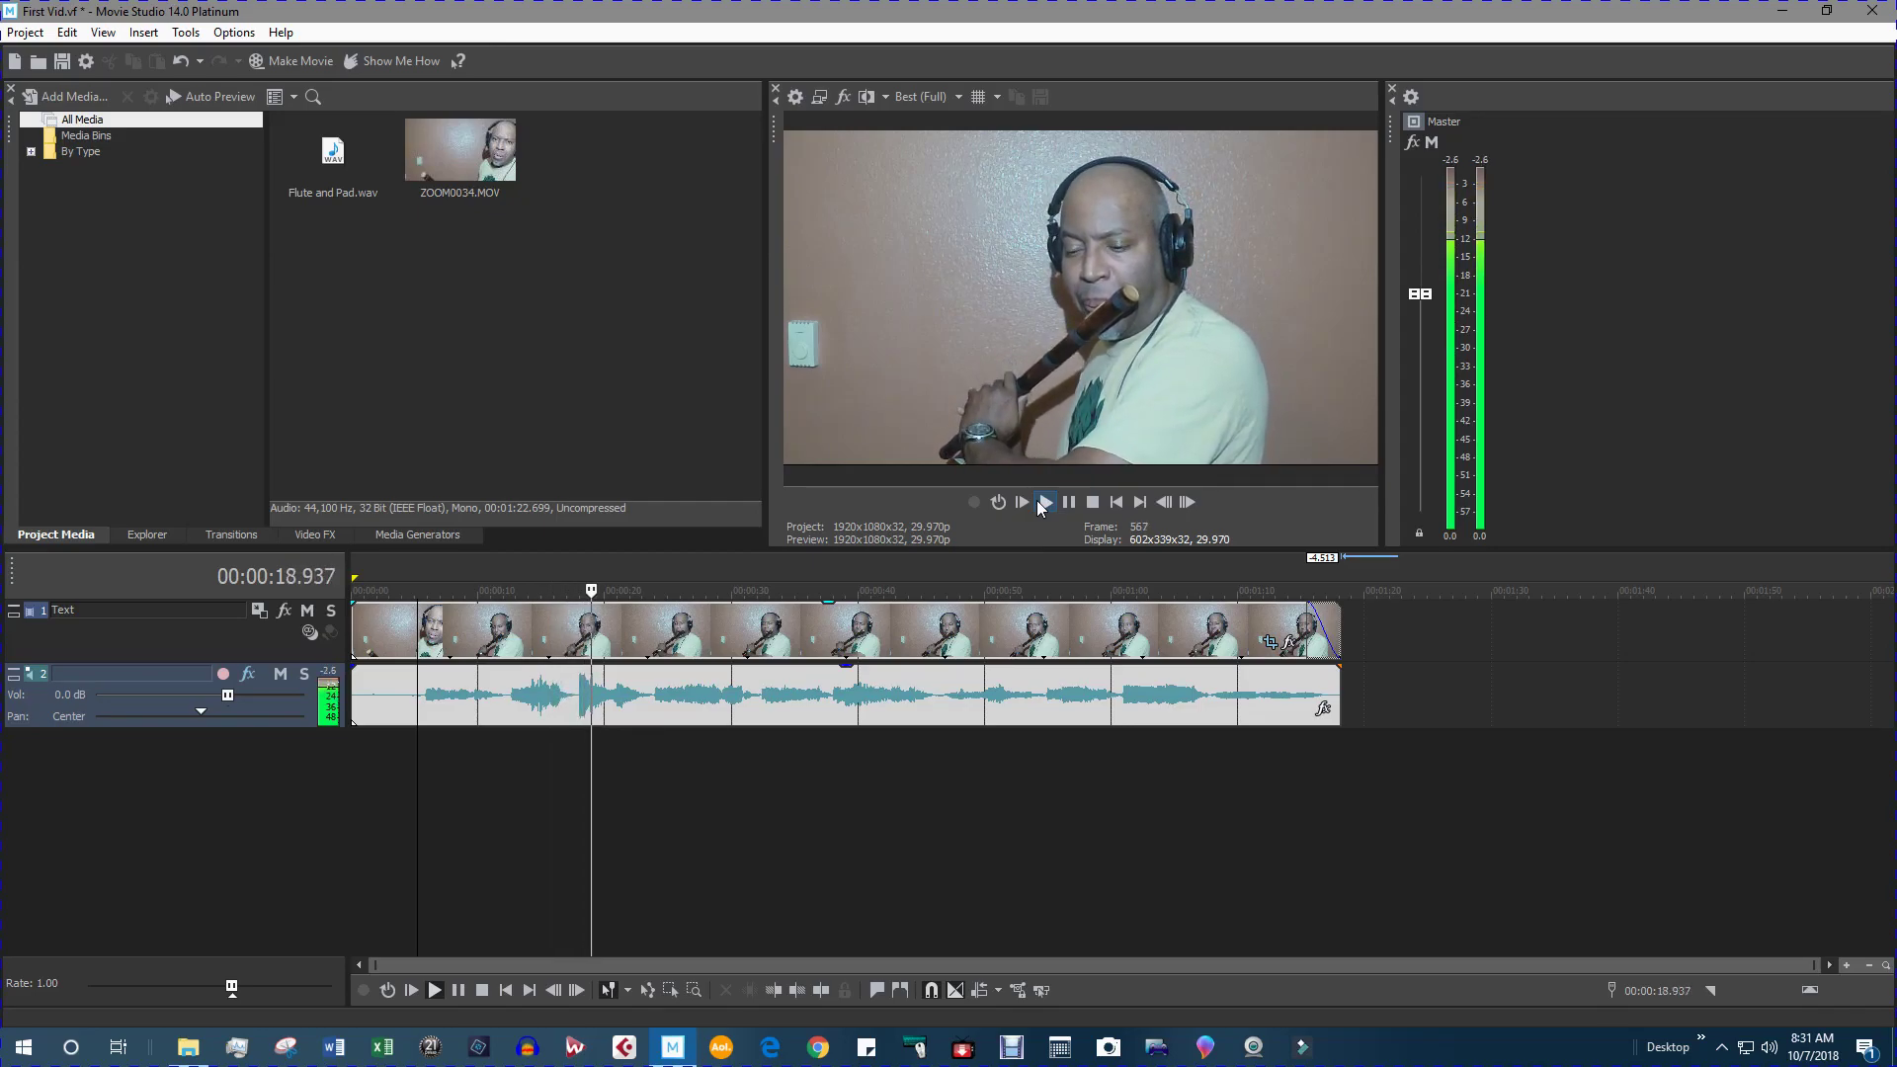
click(1094, 500)
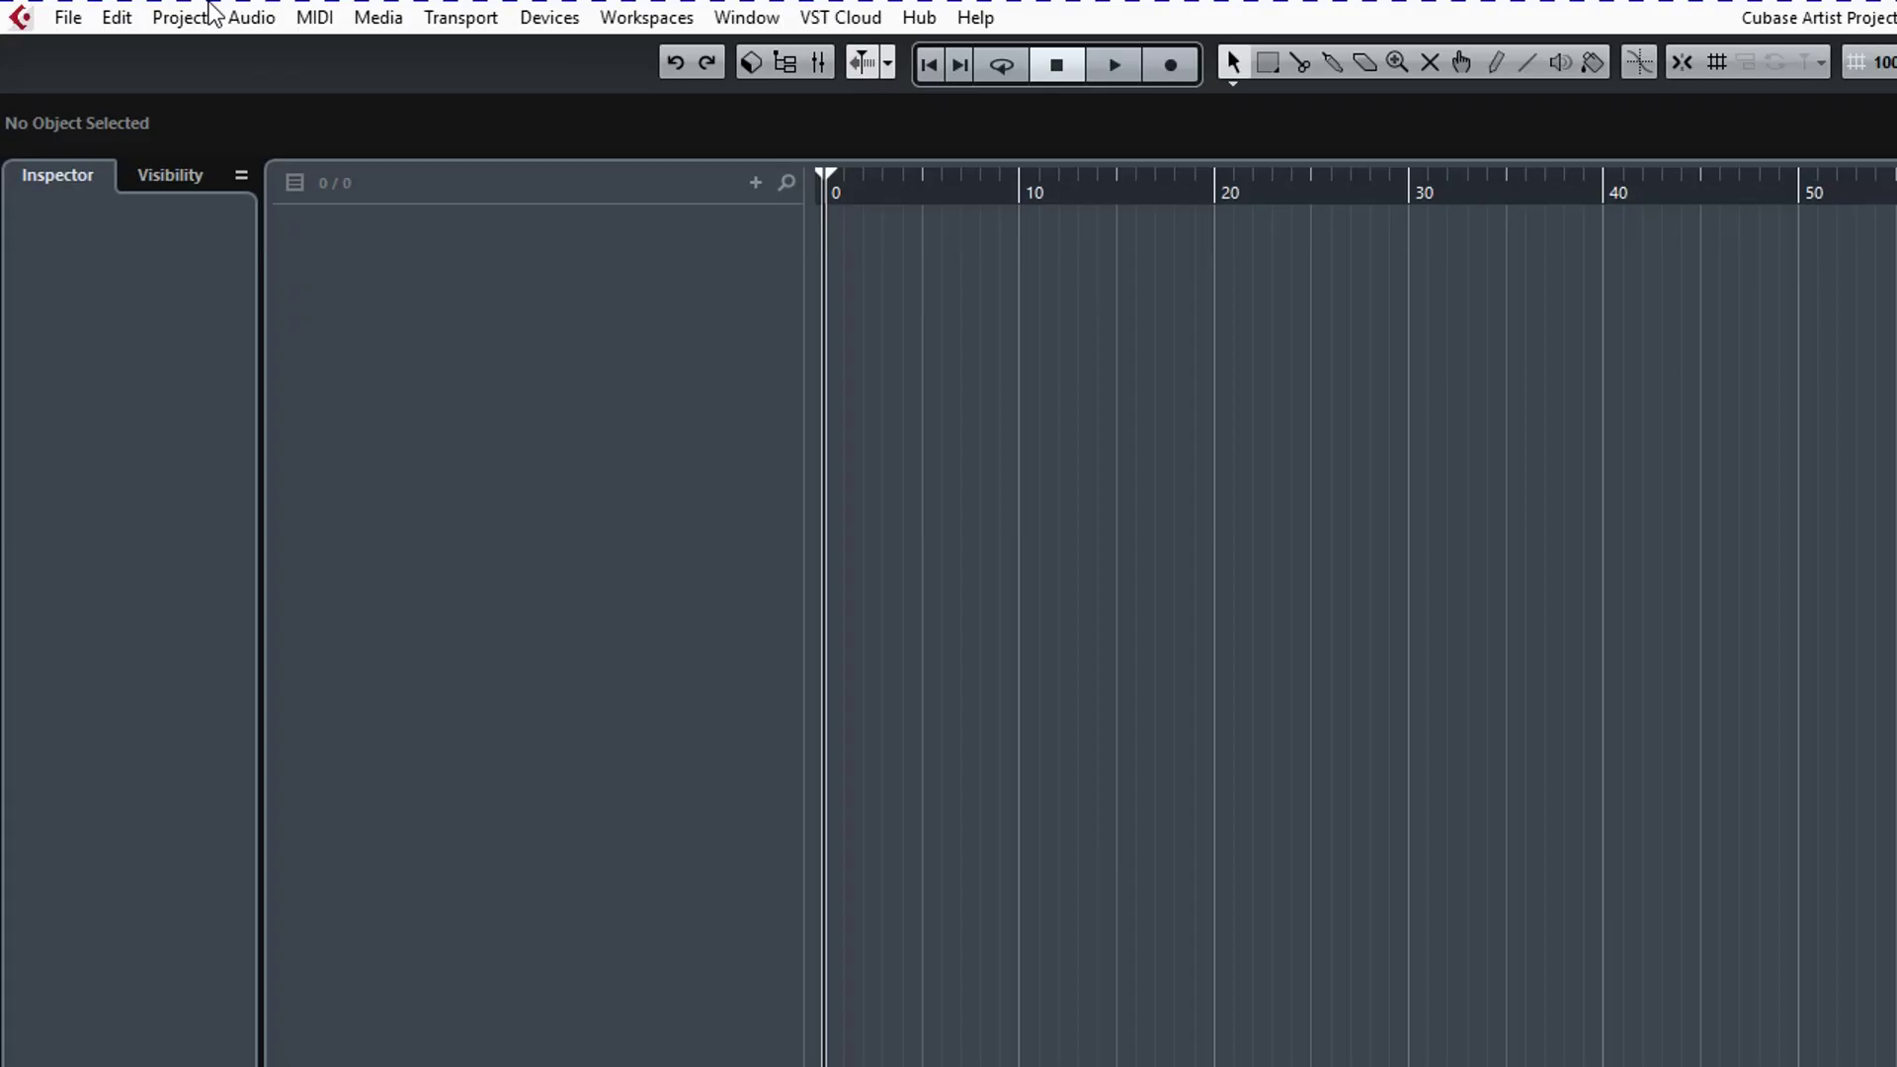
Step: In Cubase, import the ZOOM0034 video file from the Tute Video folder with its audio extracted
click(71, 20)
click(71, 20)
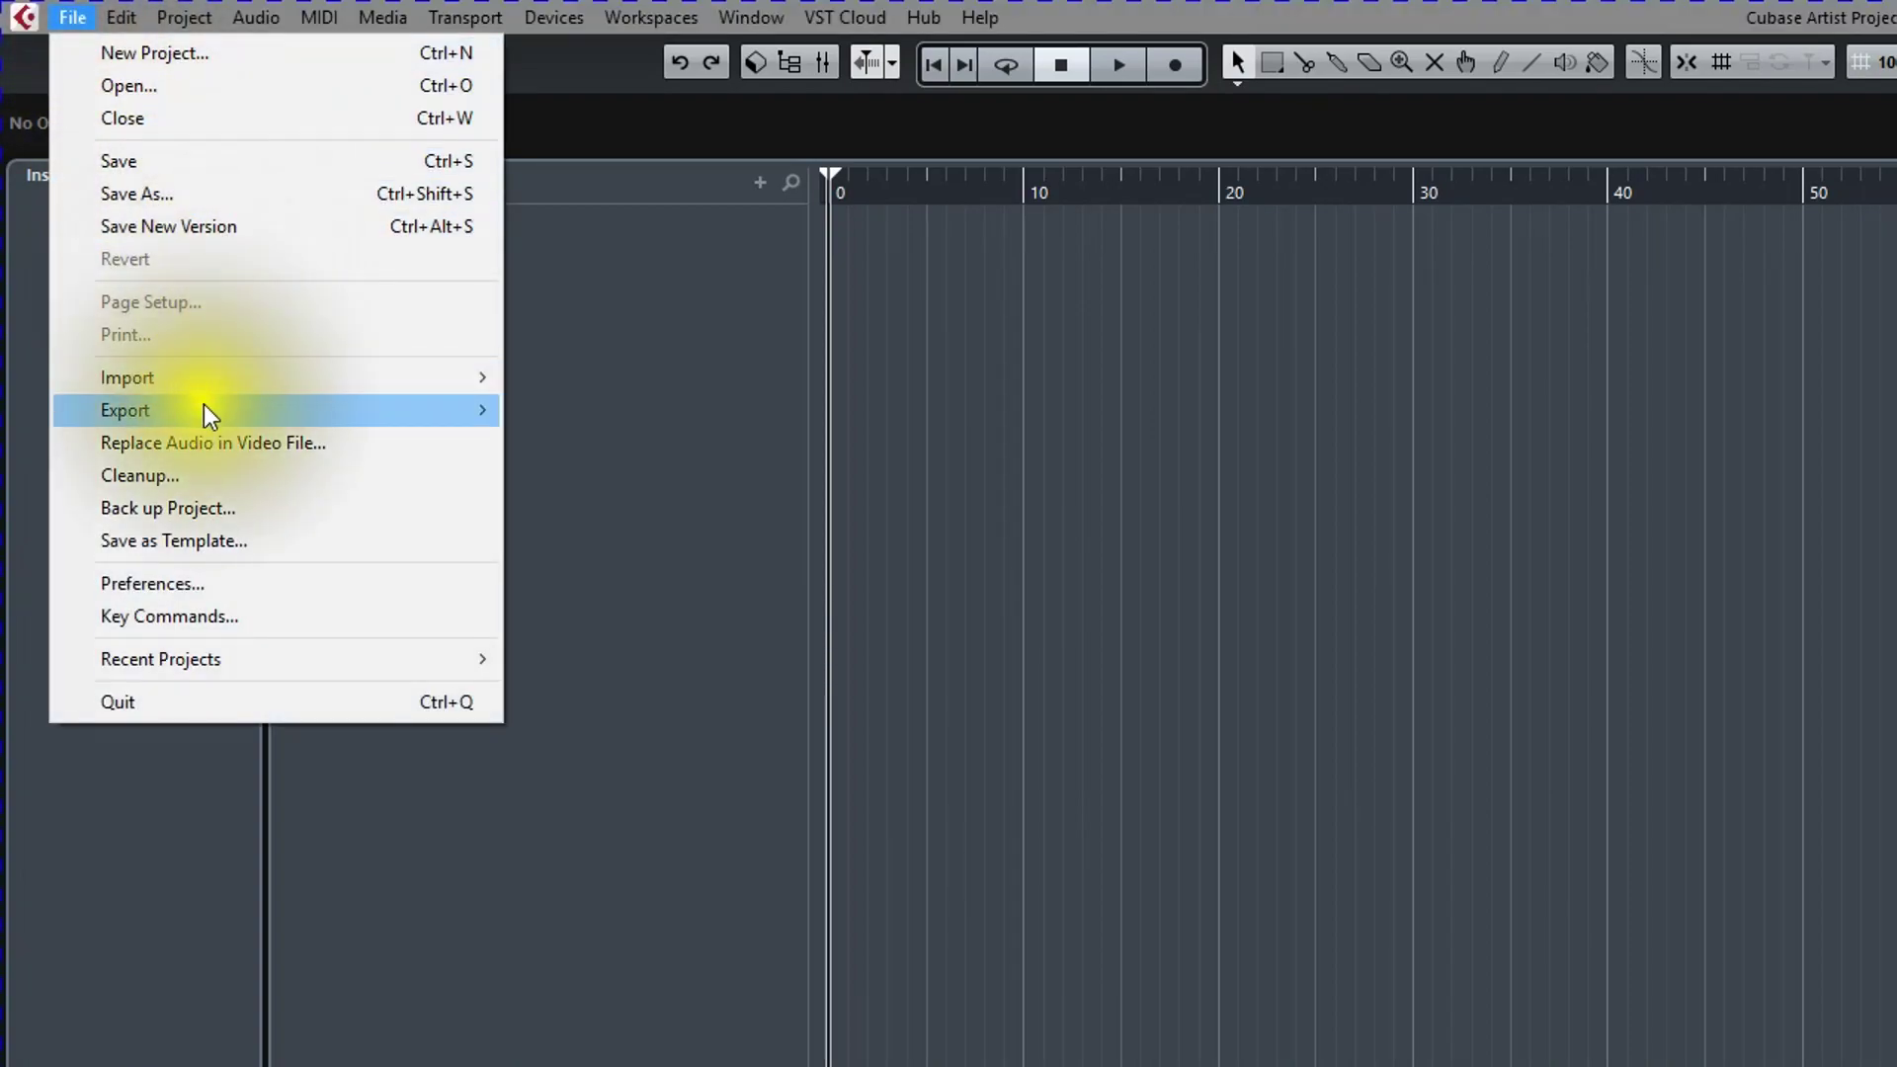
mouse_move(227, 378)
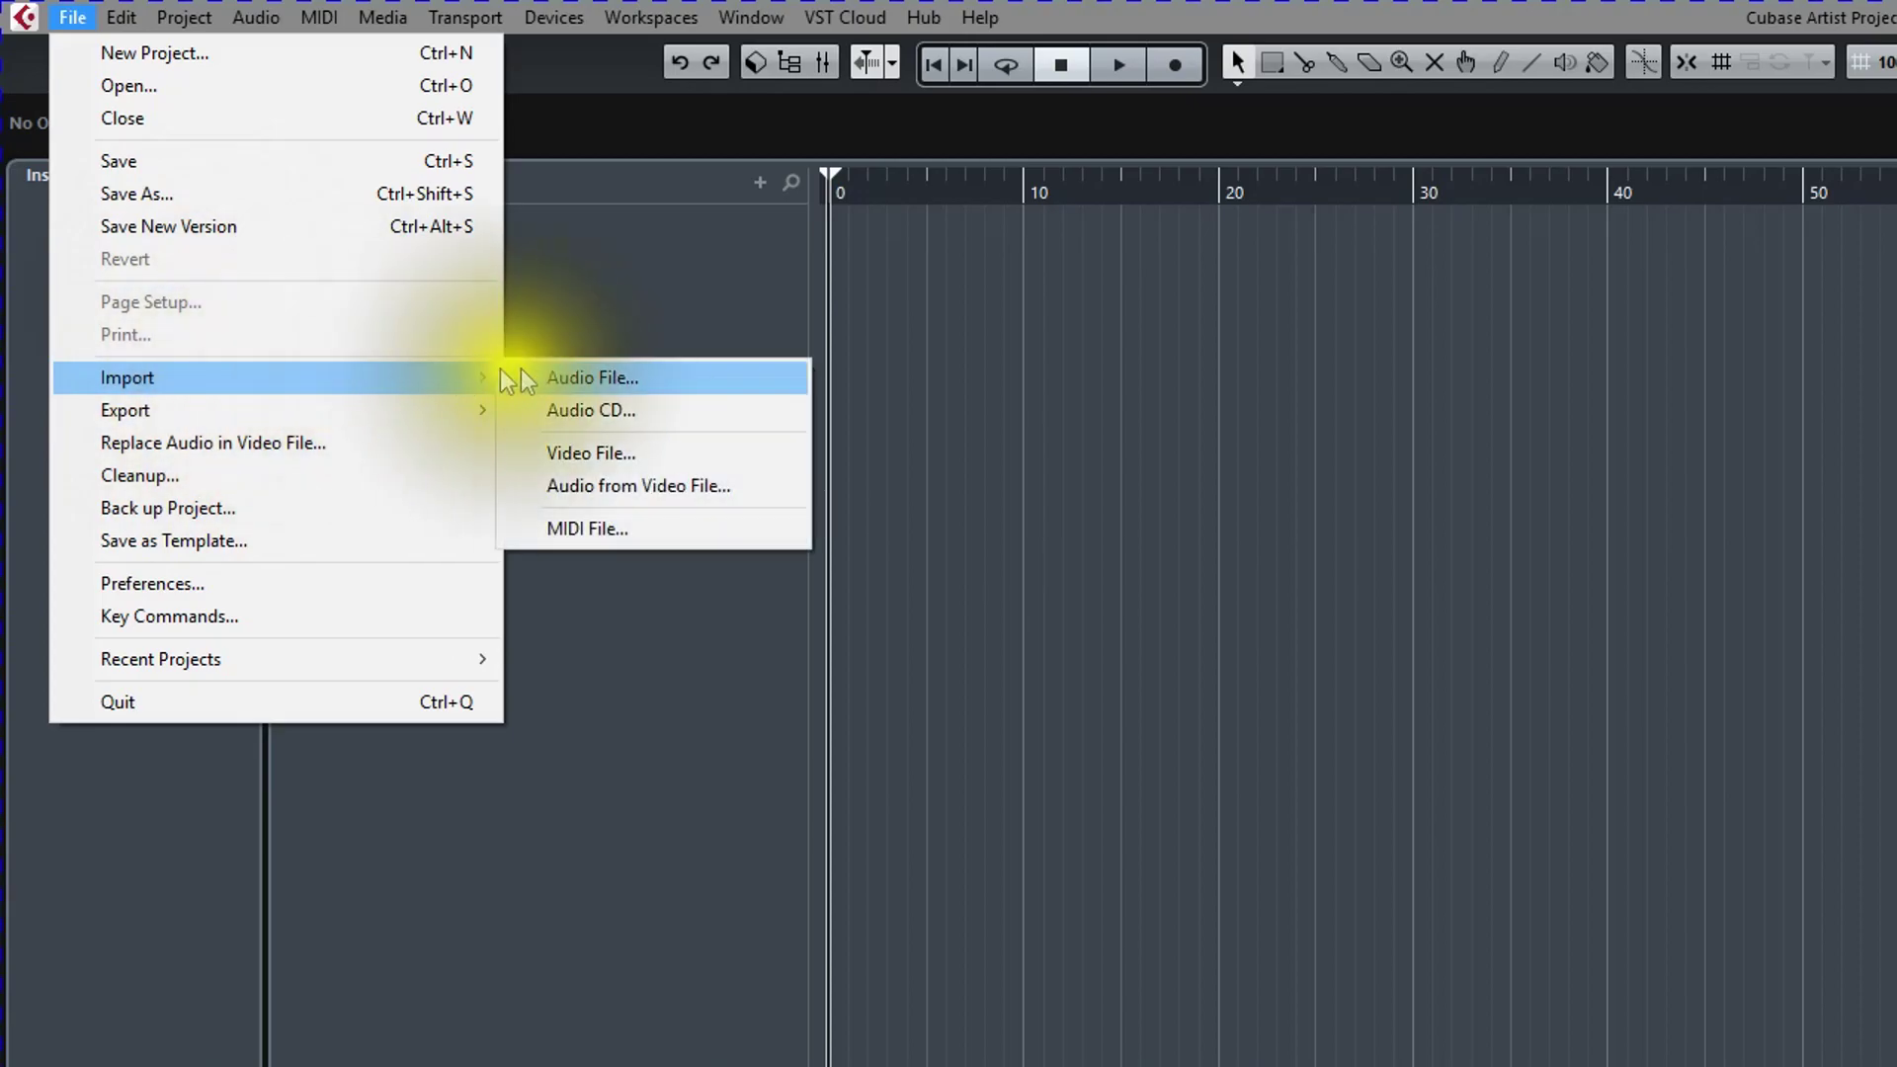
click(686, 452)
click(703, 618)
click(908, 966)
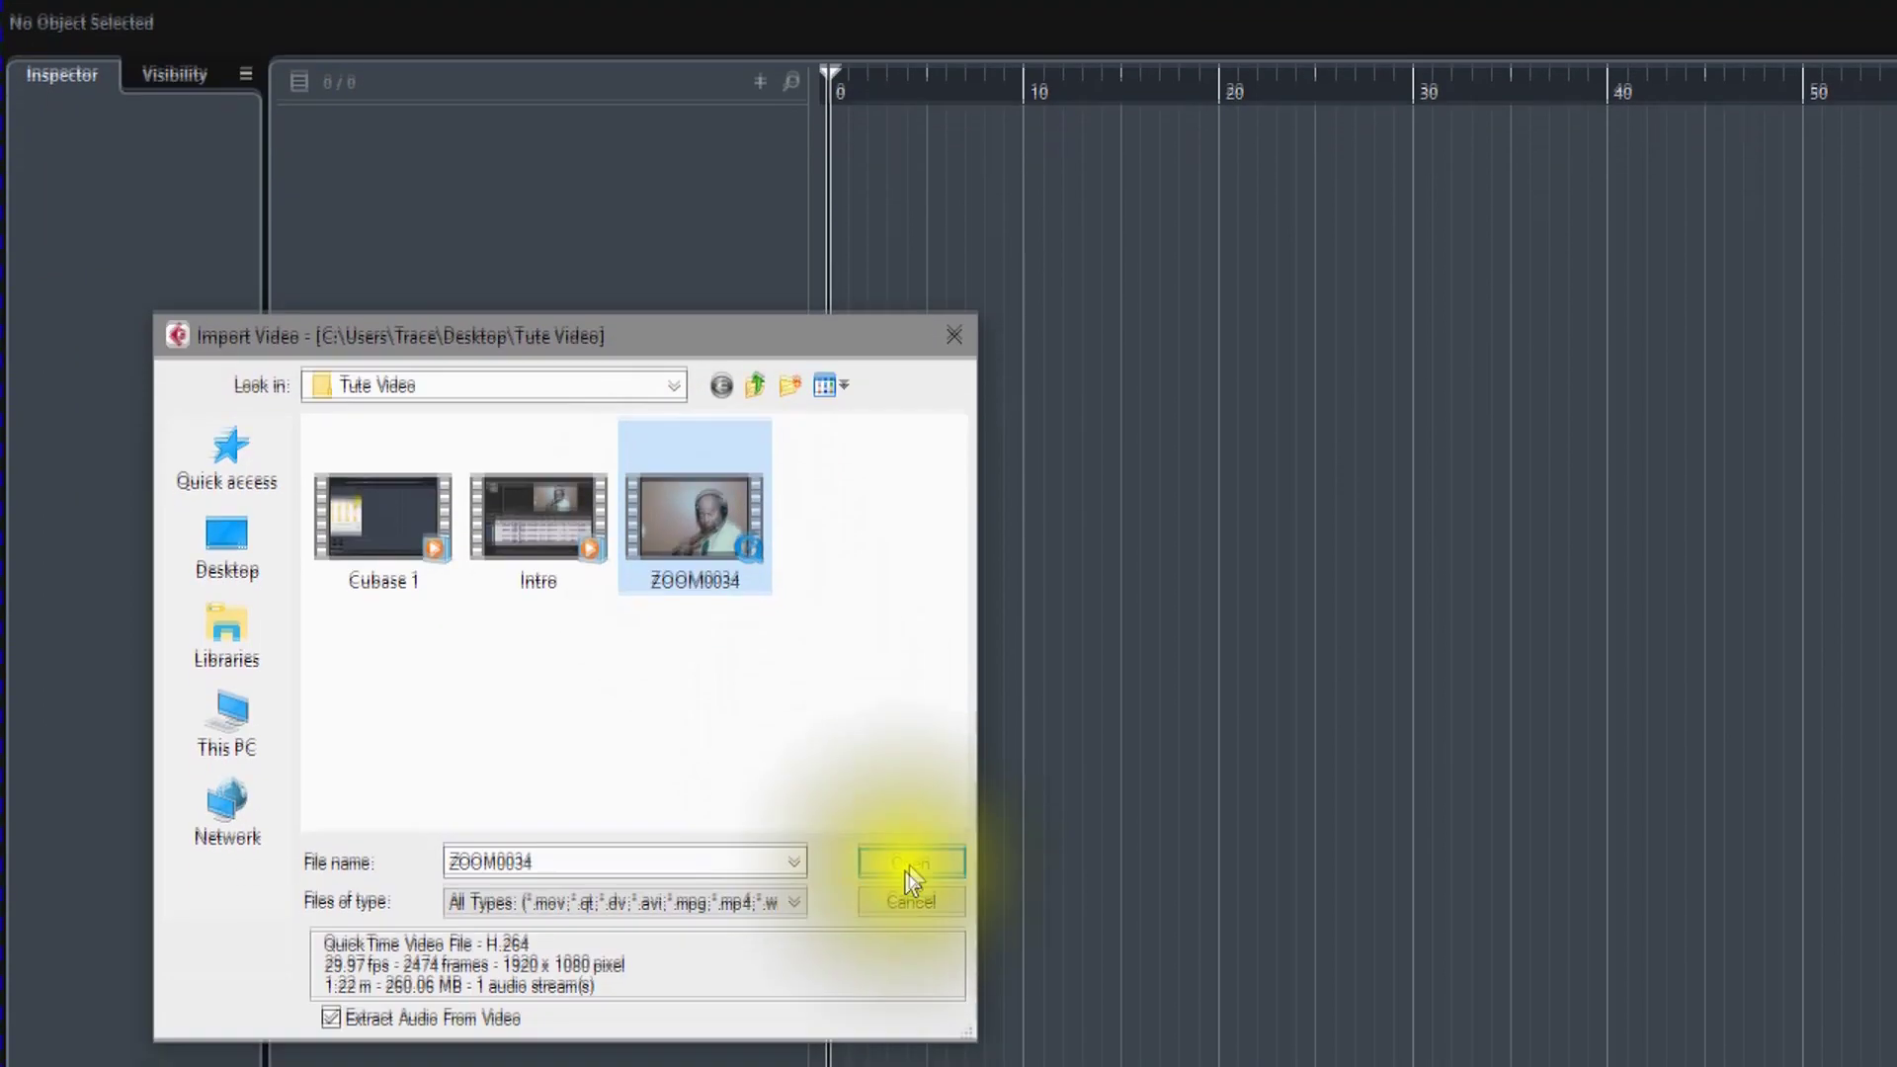
click(911, 861)
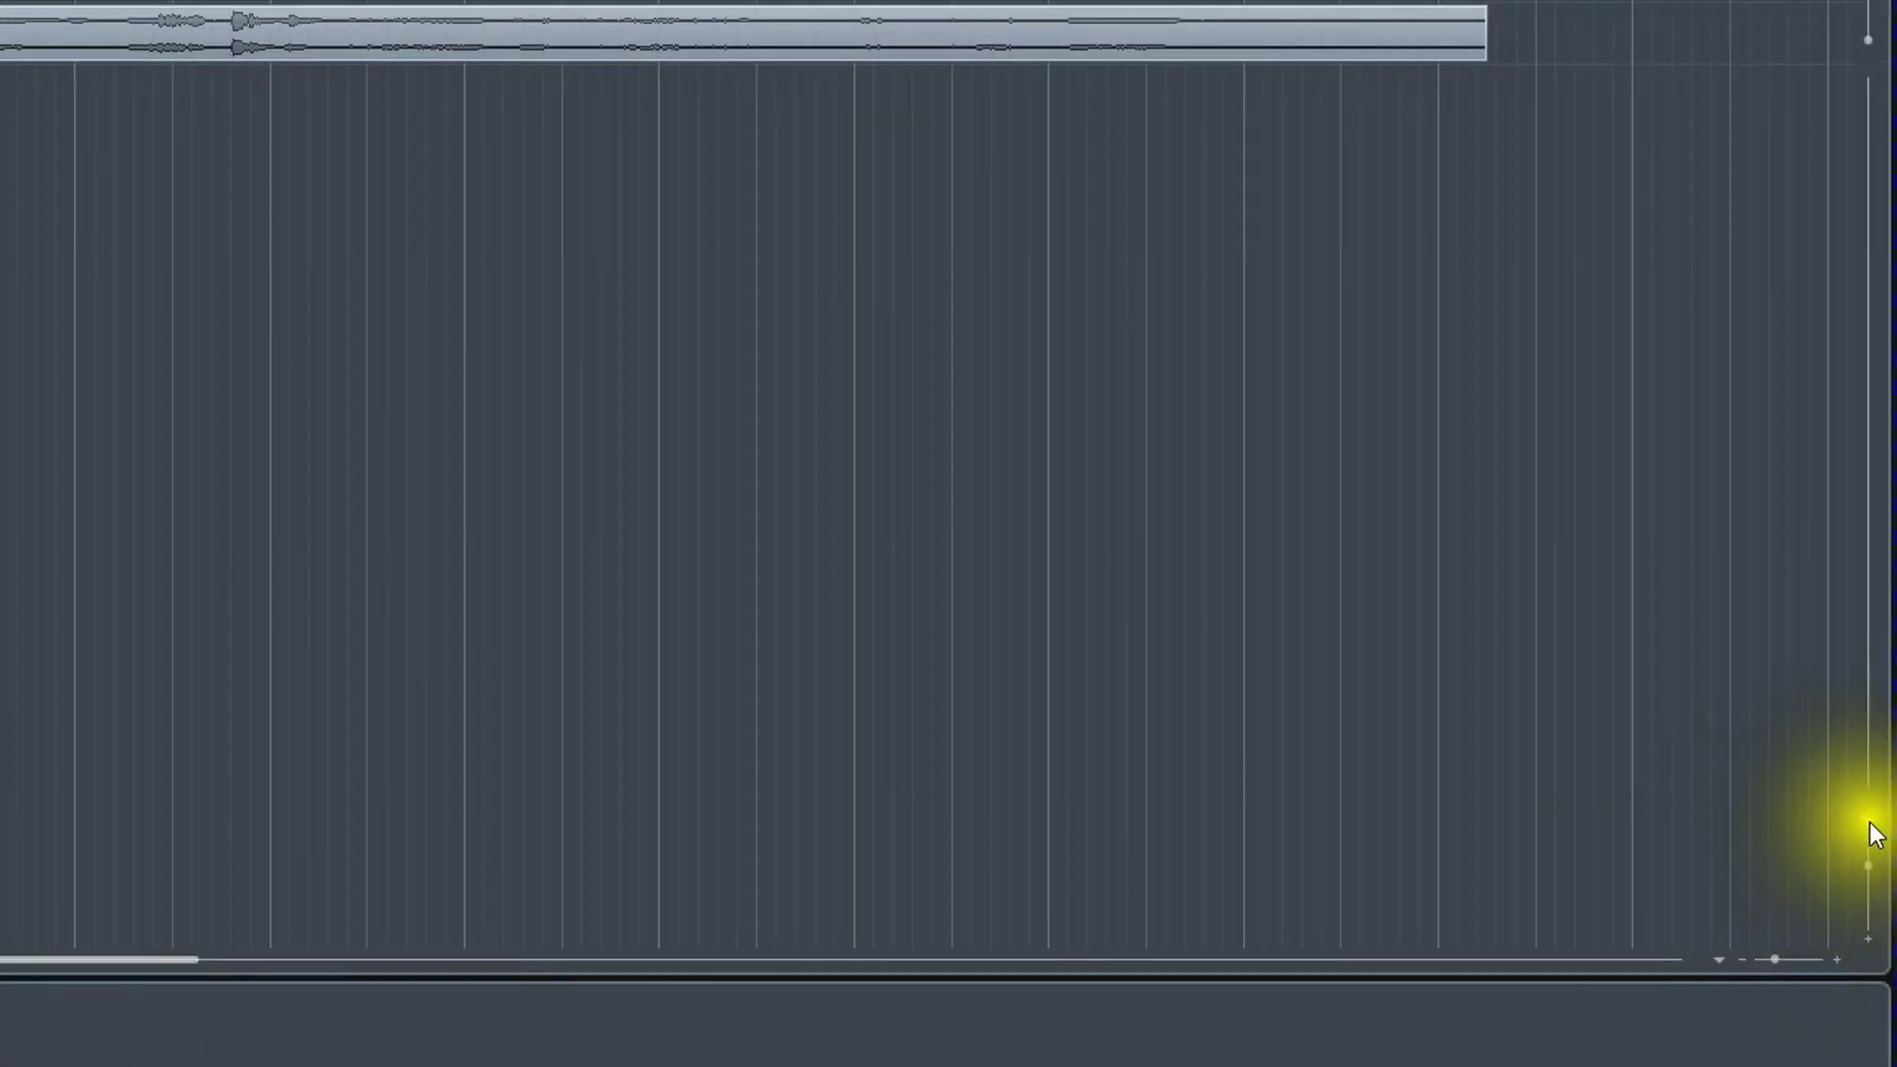
Step: Delete the Video track, leaving only the extracted ZOOM0034 audio track
click(1869, 823)
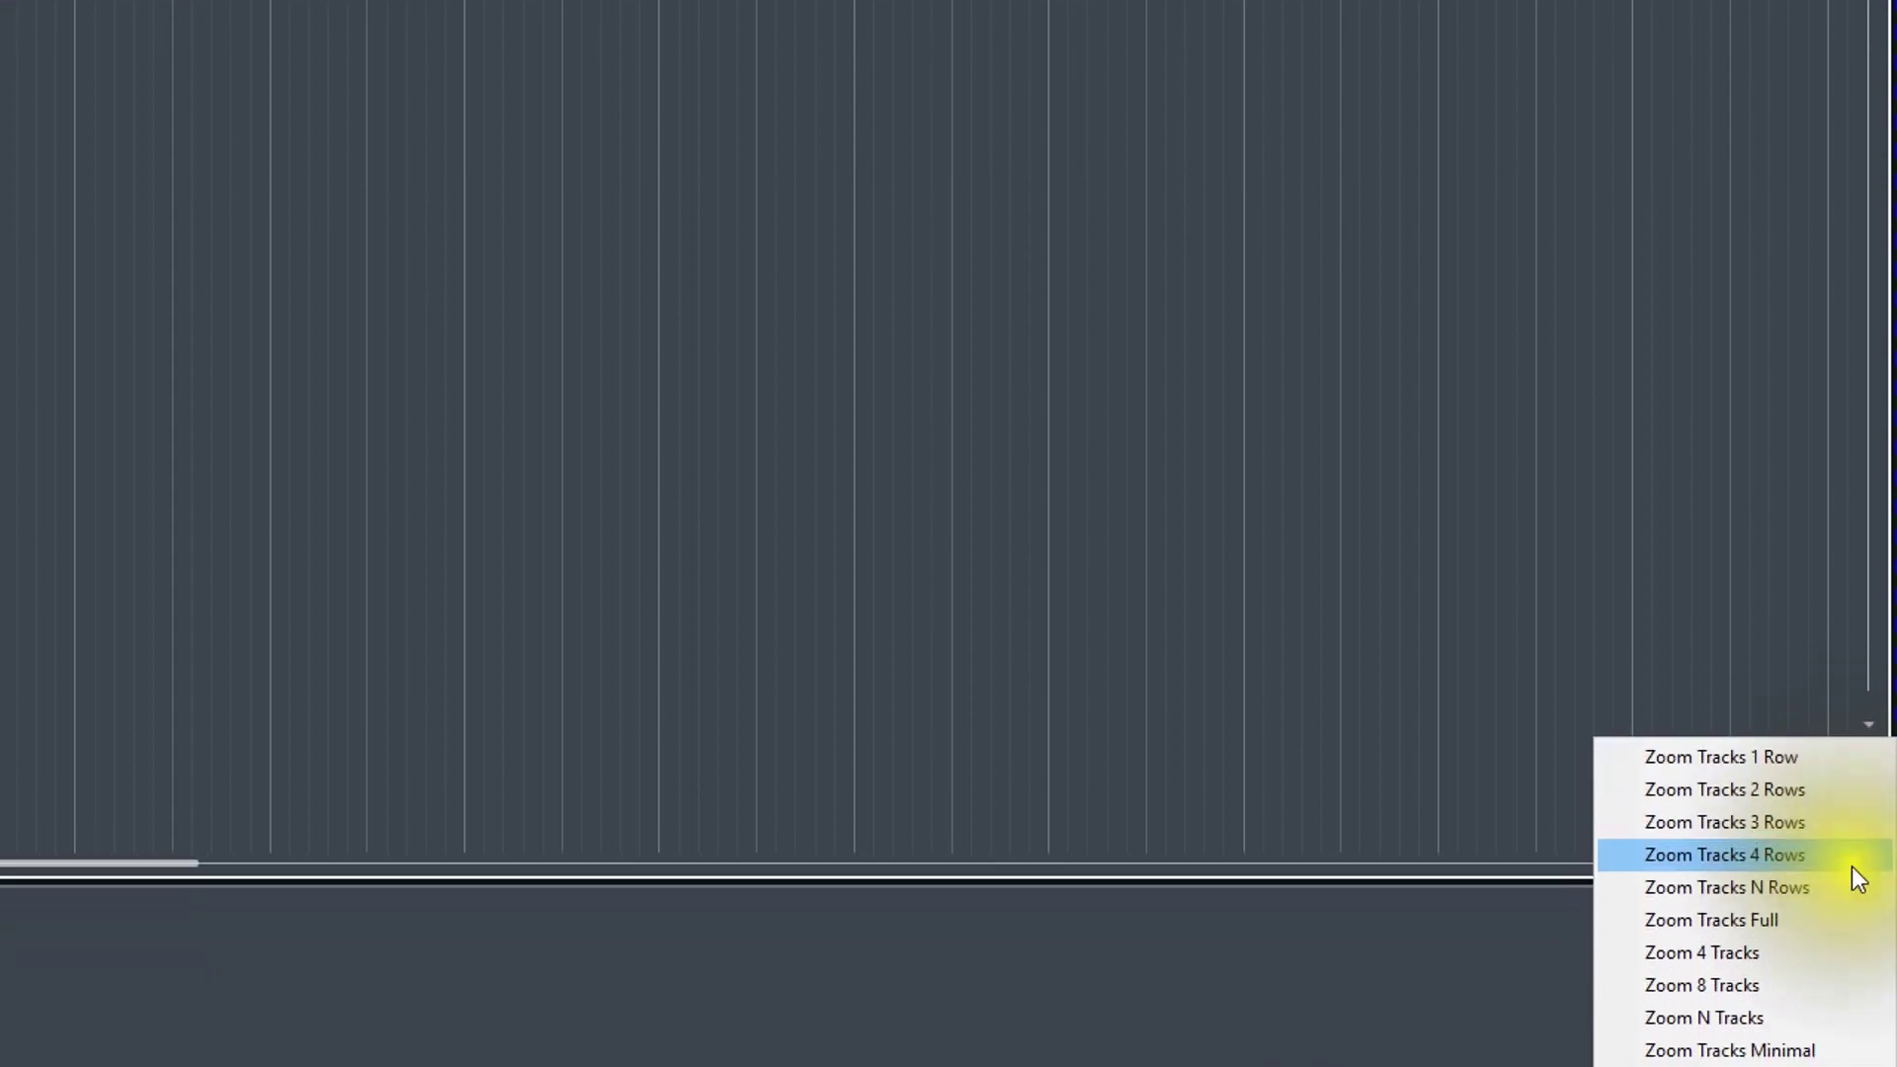
click(1845, 920)
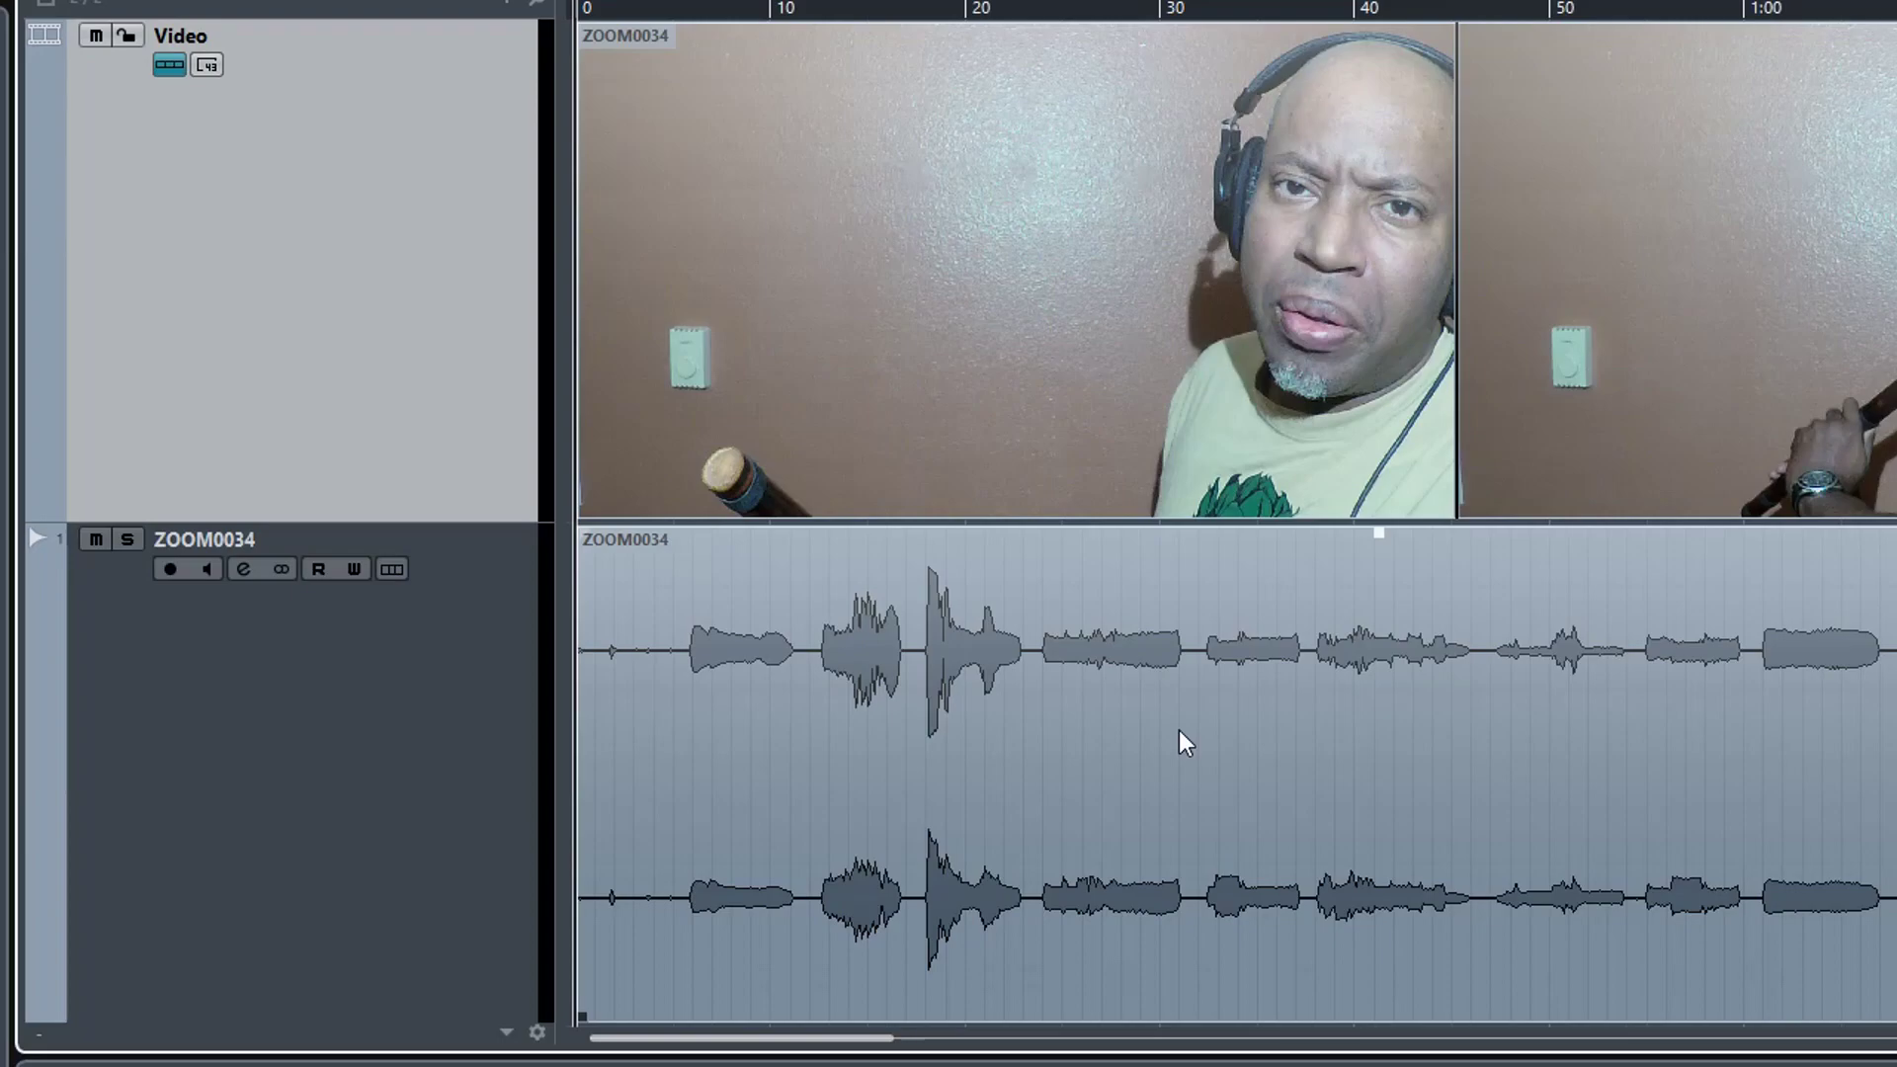
right_click(312, 216)
click(470, 322)
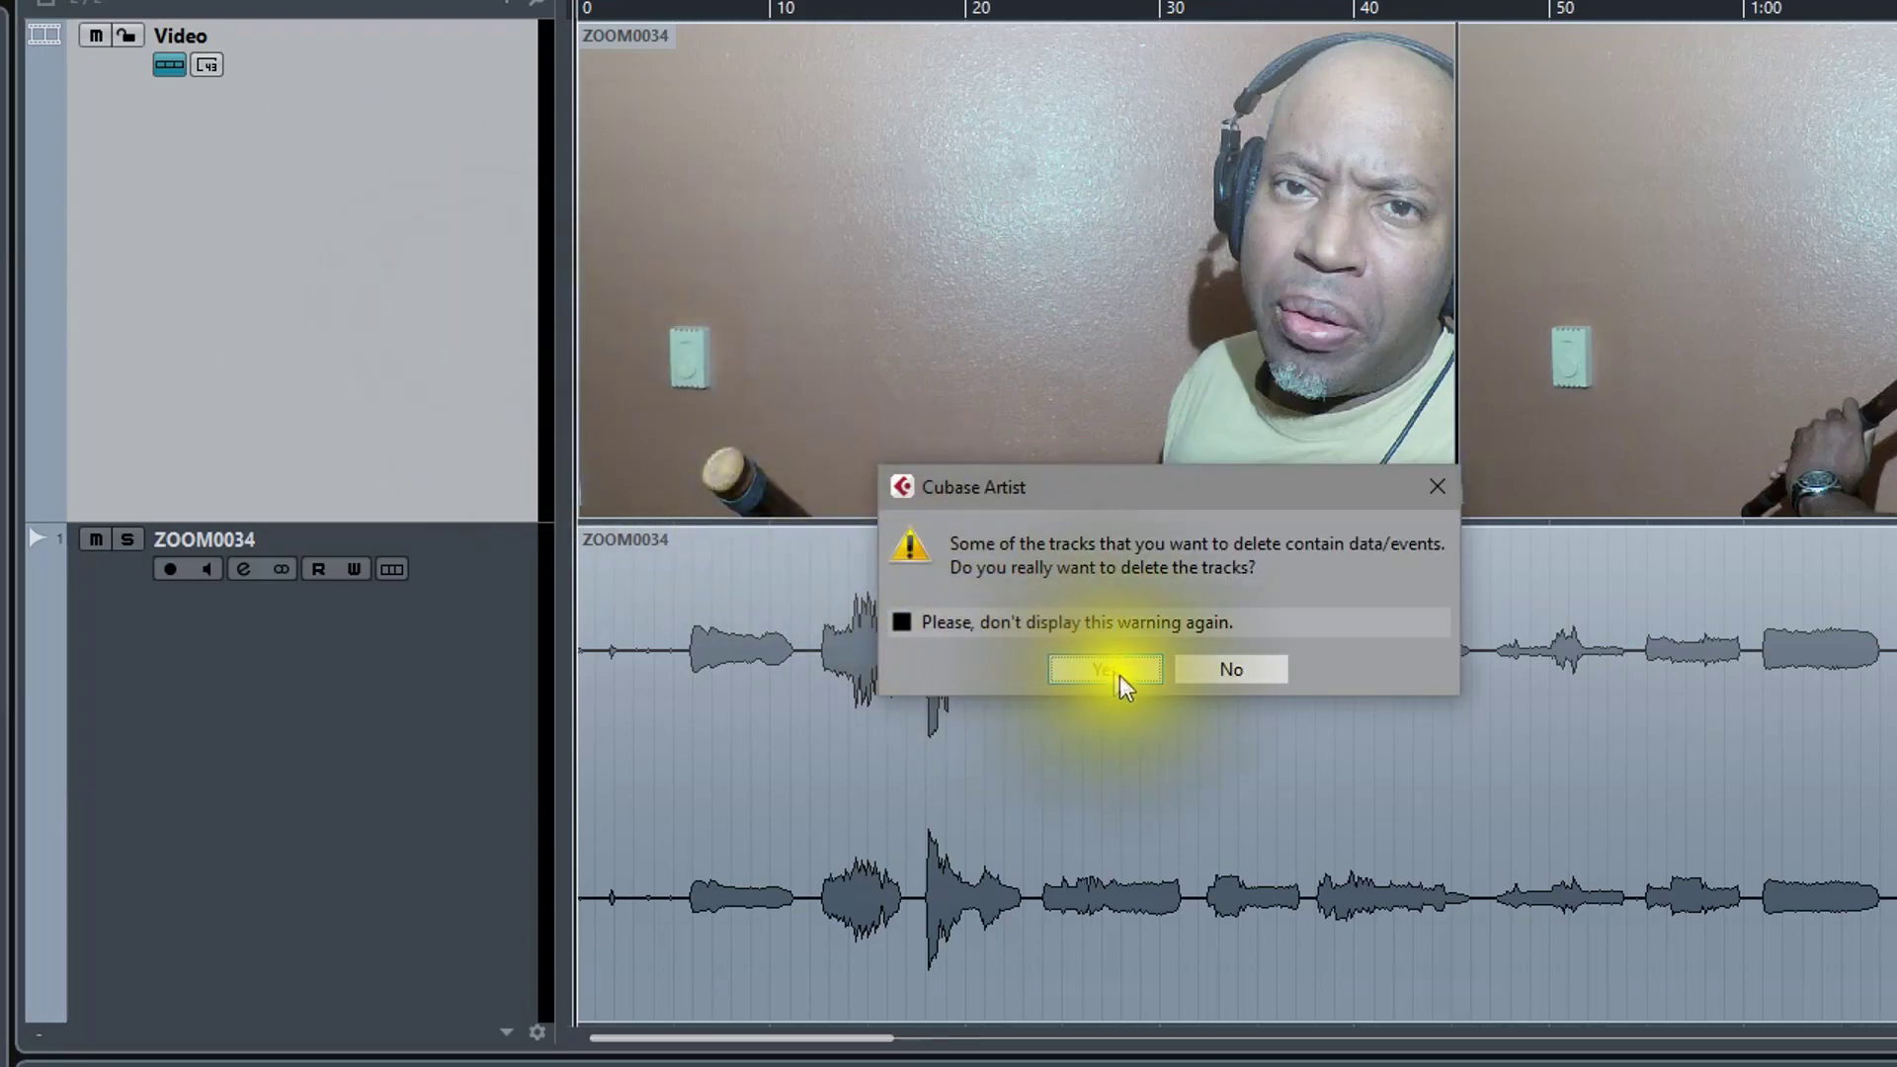
click(1124, 678)
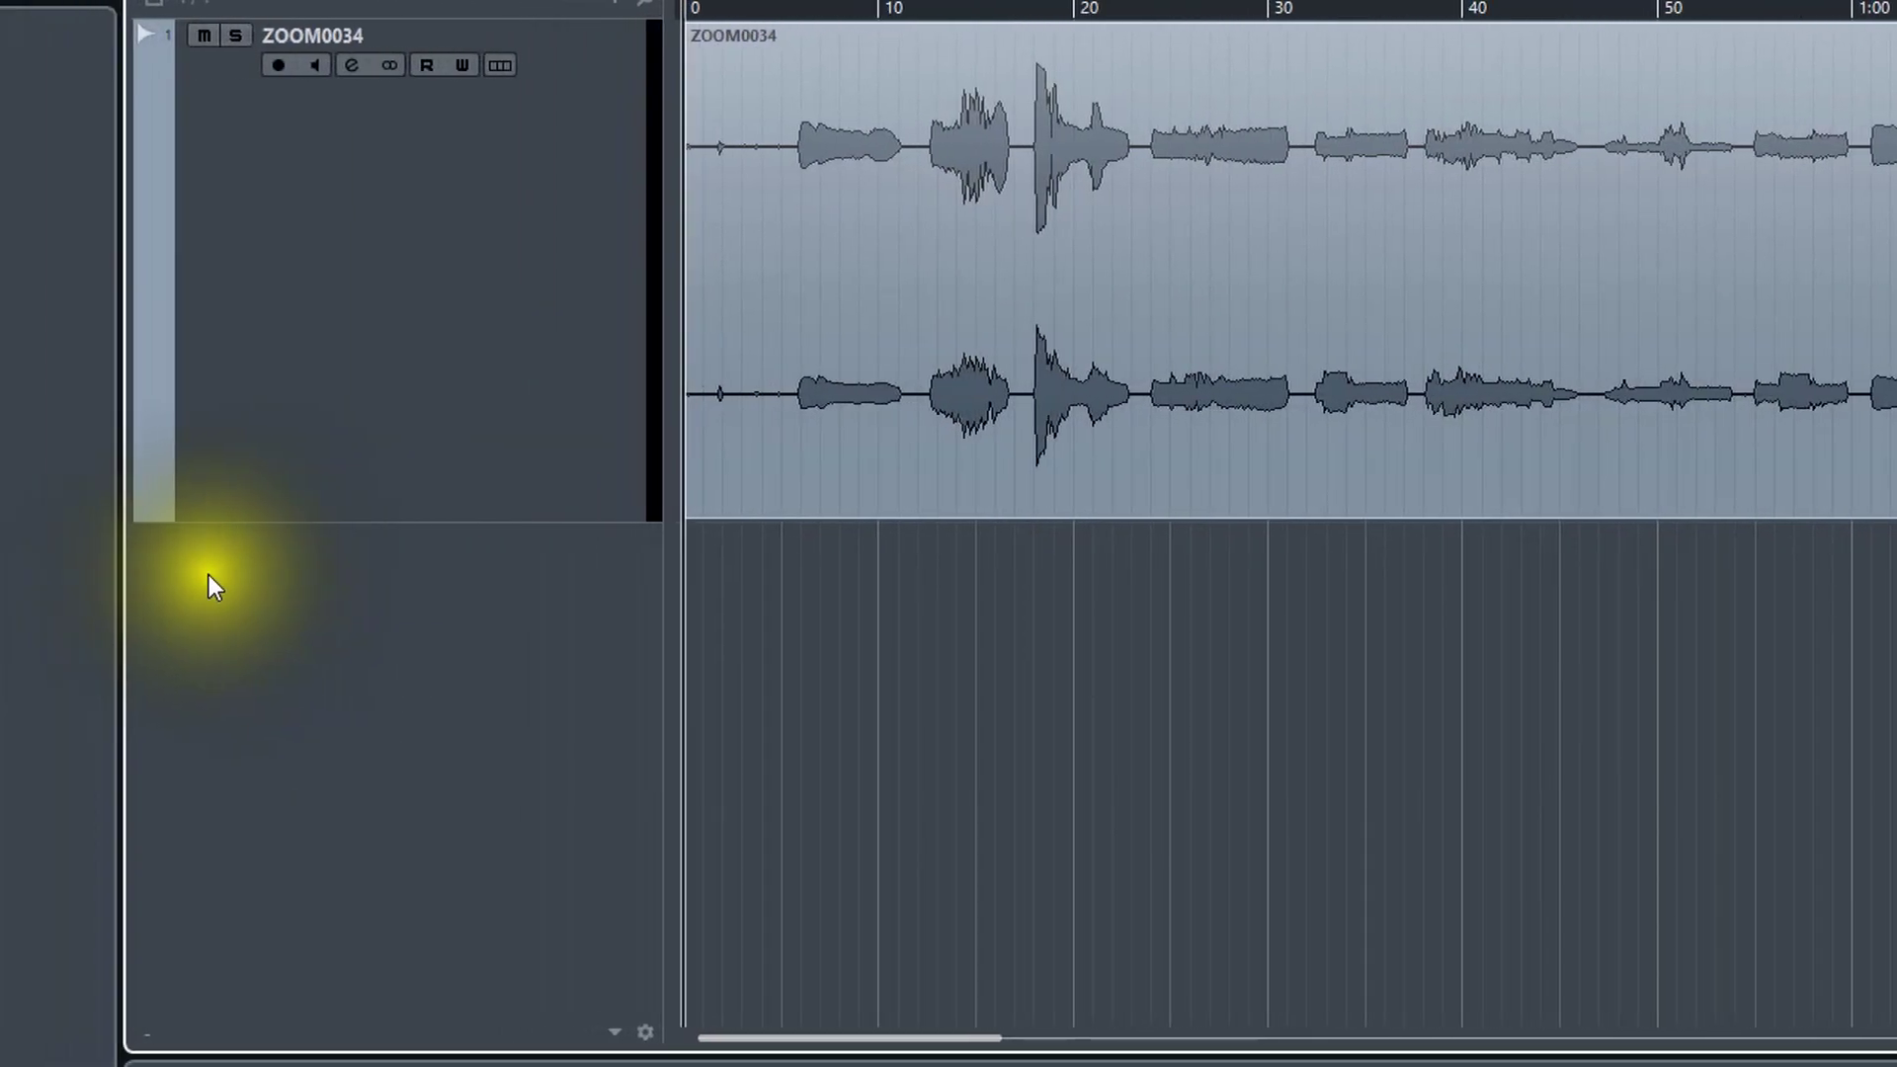
Step: Set the ZOOM0034 audio track's color to red
click(209, 210)
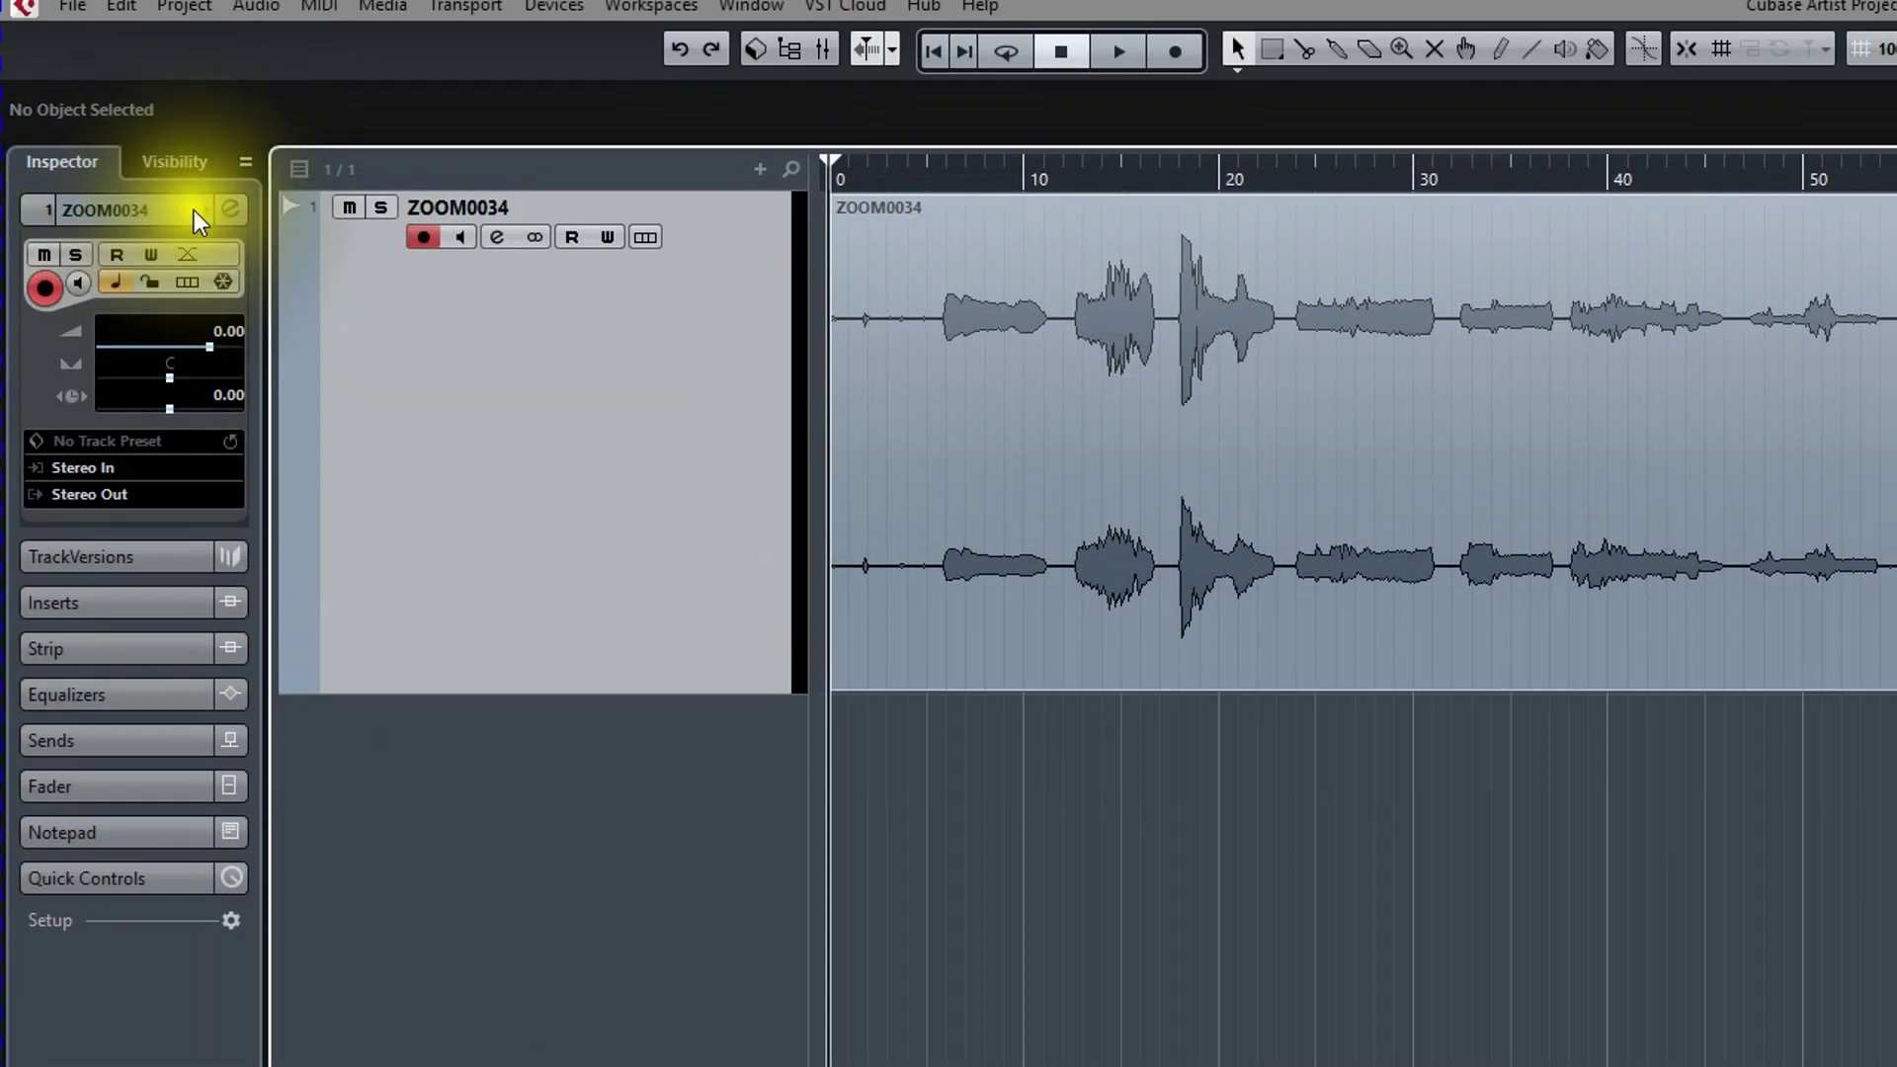
click(116, 94)
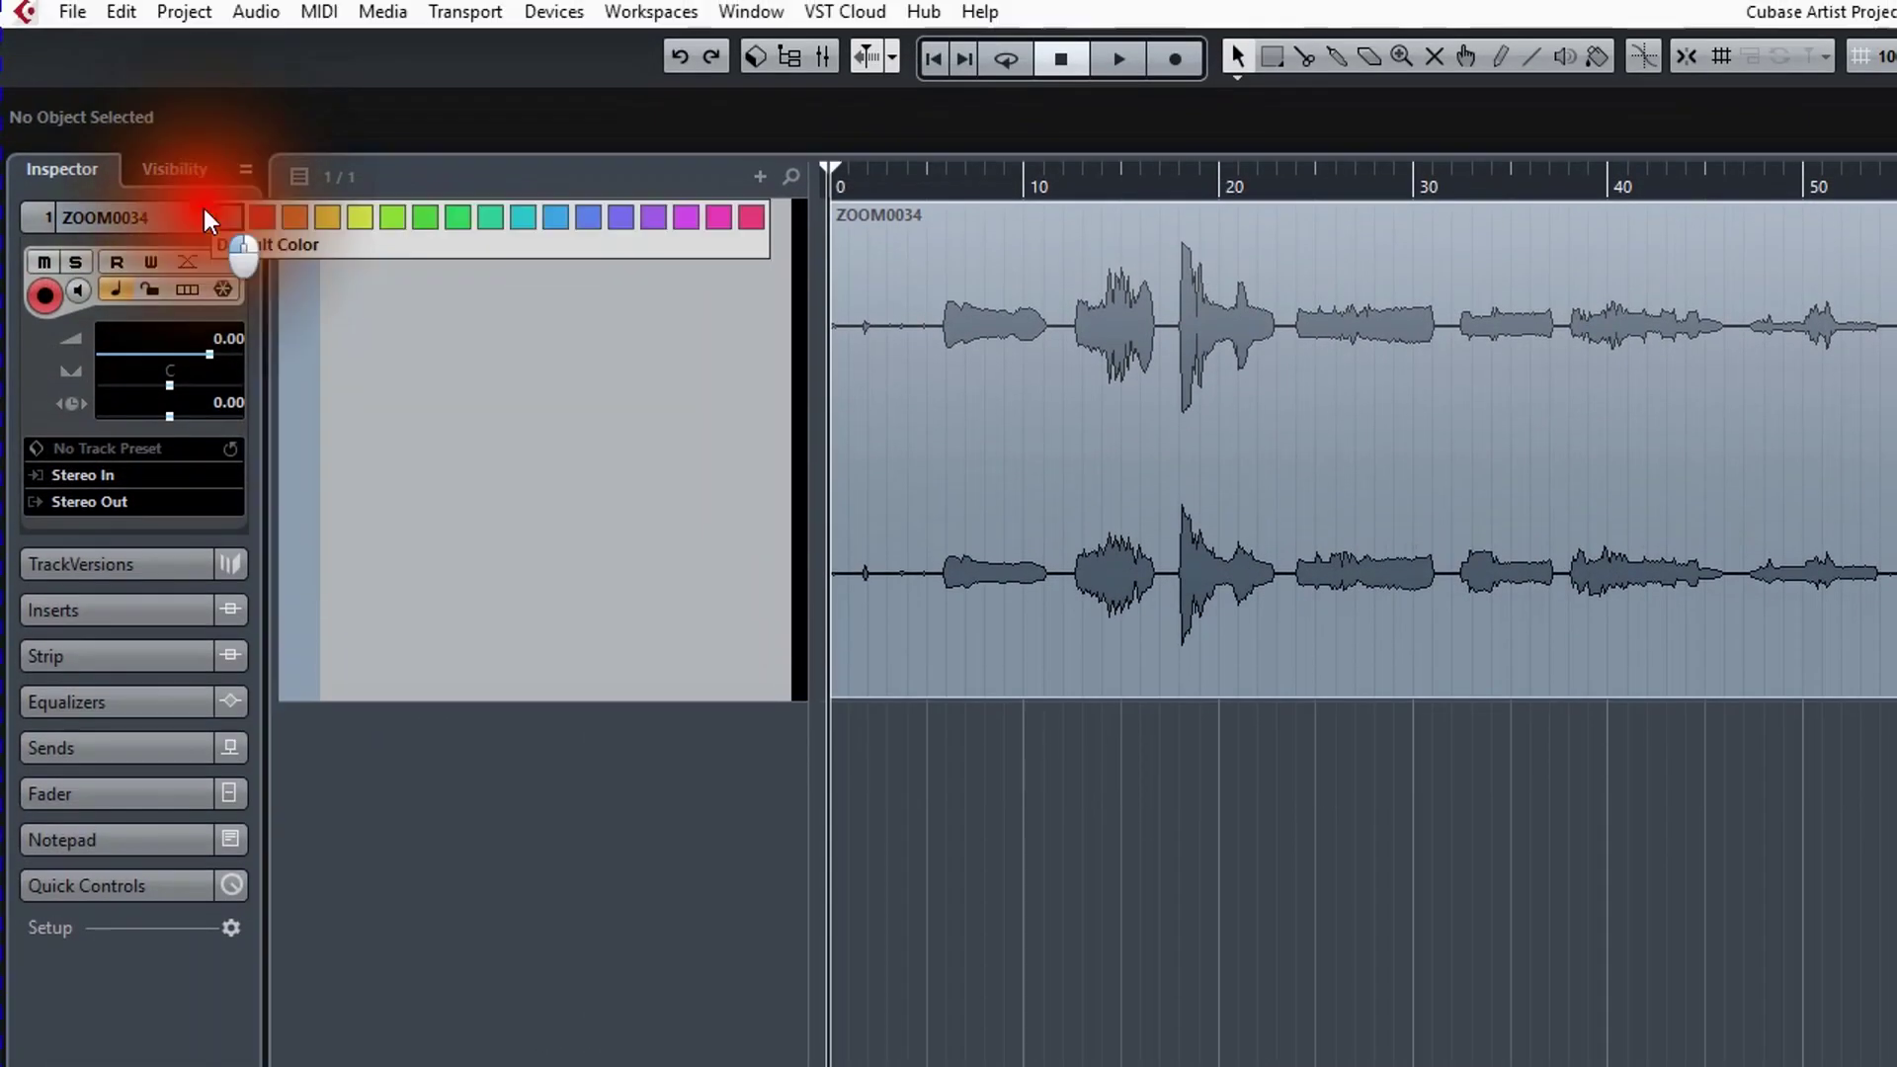
click(263, 220)
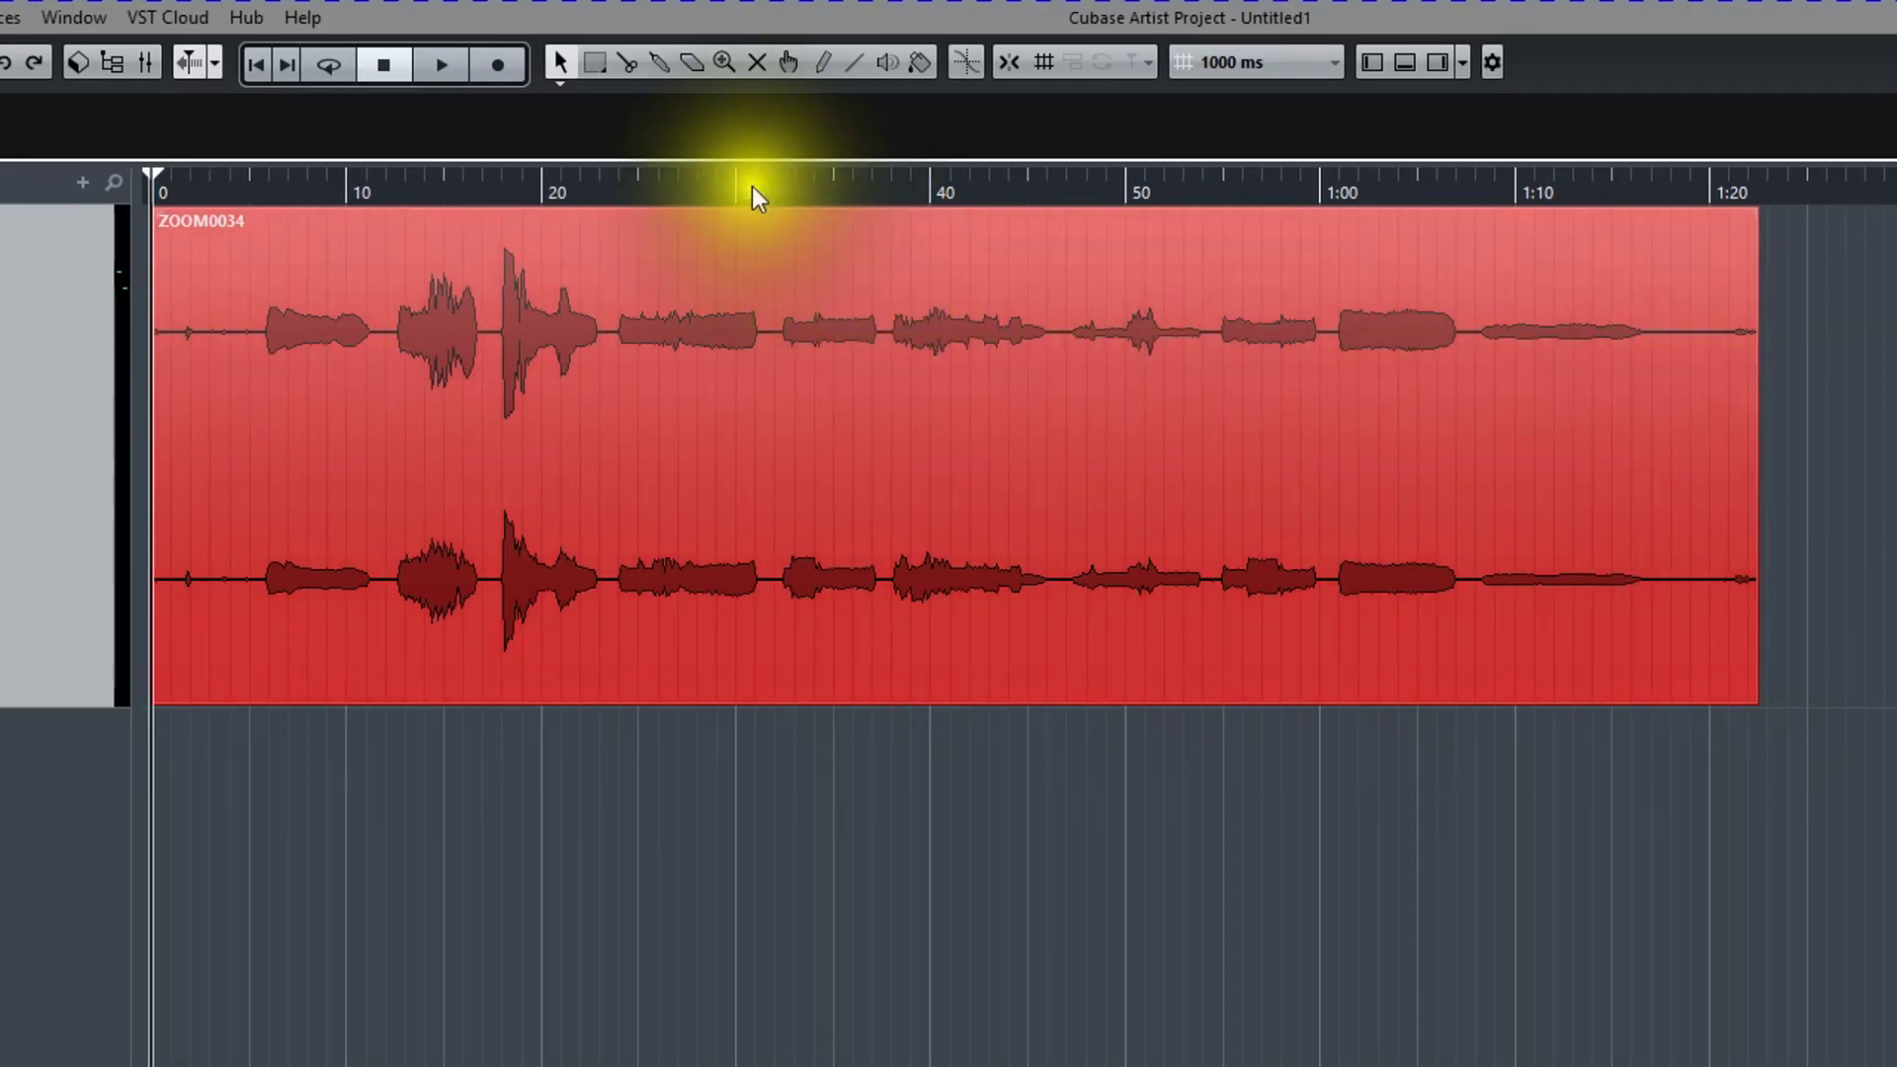
Step: Split the ZOOM0034 audio event at about 23.7 seconds, in the silent gap before the fourth phrase
click(627, 62)
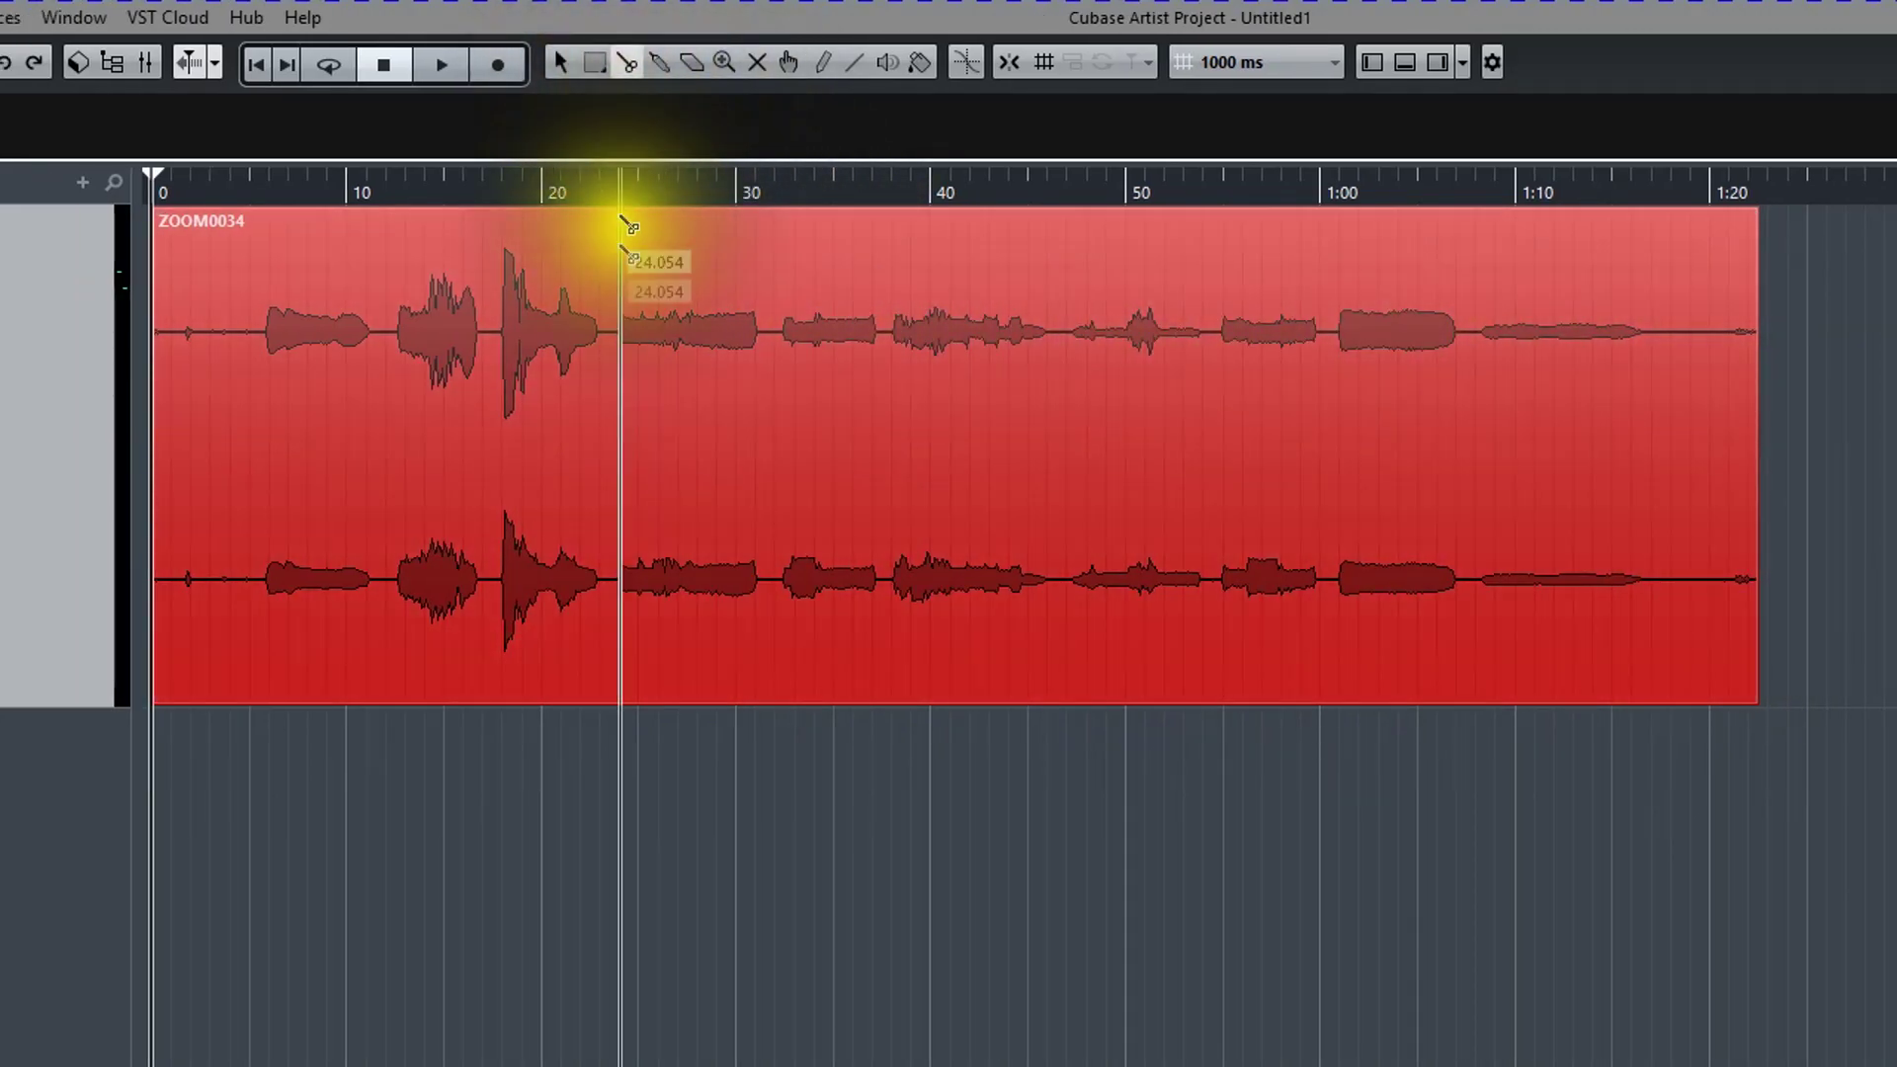
click(616, 348)
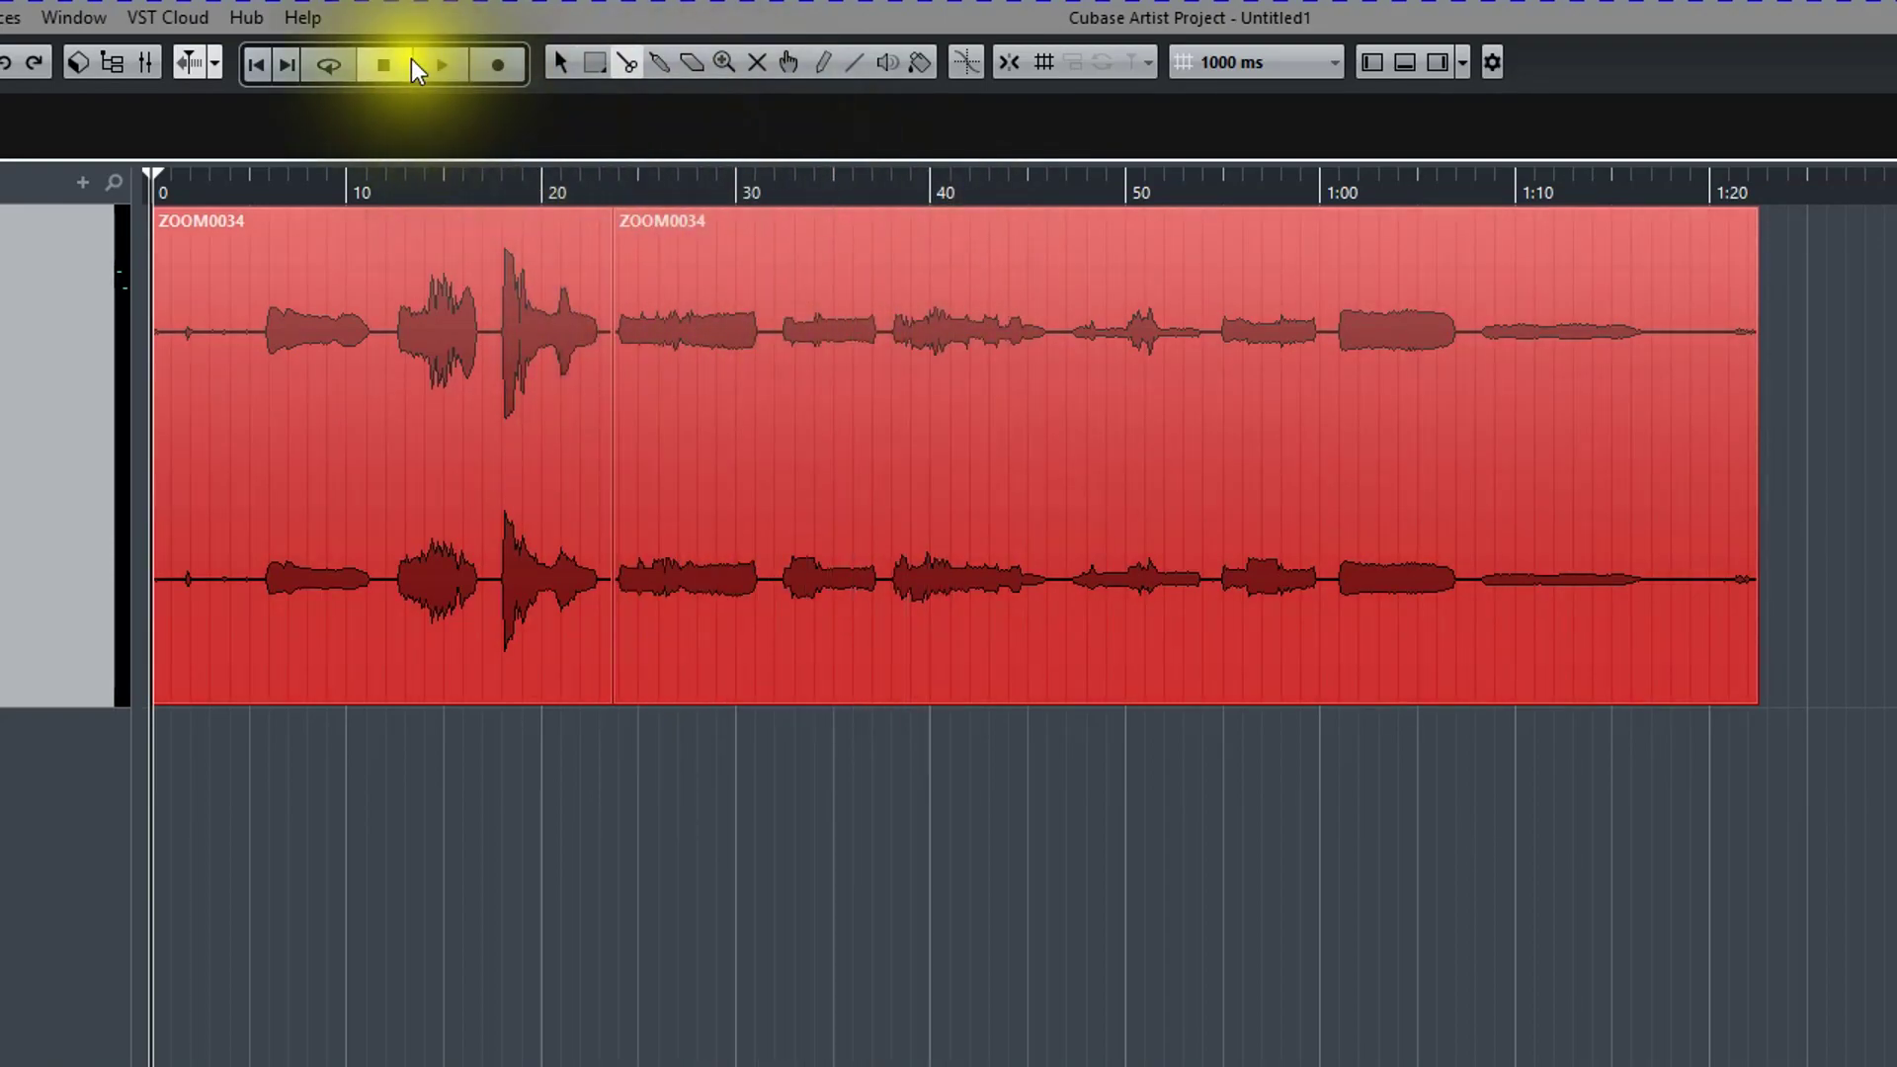
click(559, 62)
Step: Normalize the second audio event to a maximum of 0.00 dB, processing it as a new version
click(798, 357)
click(910, 423)
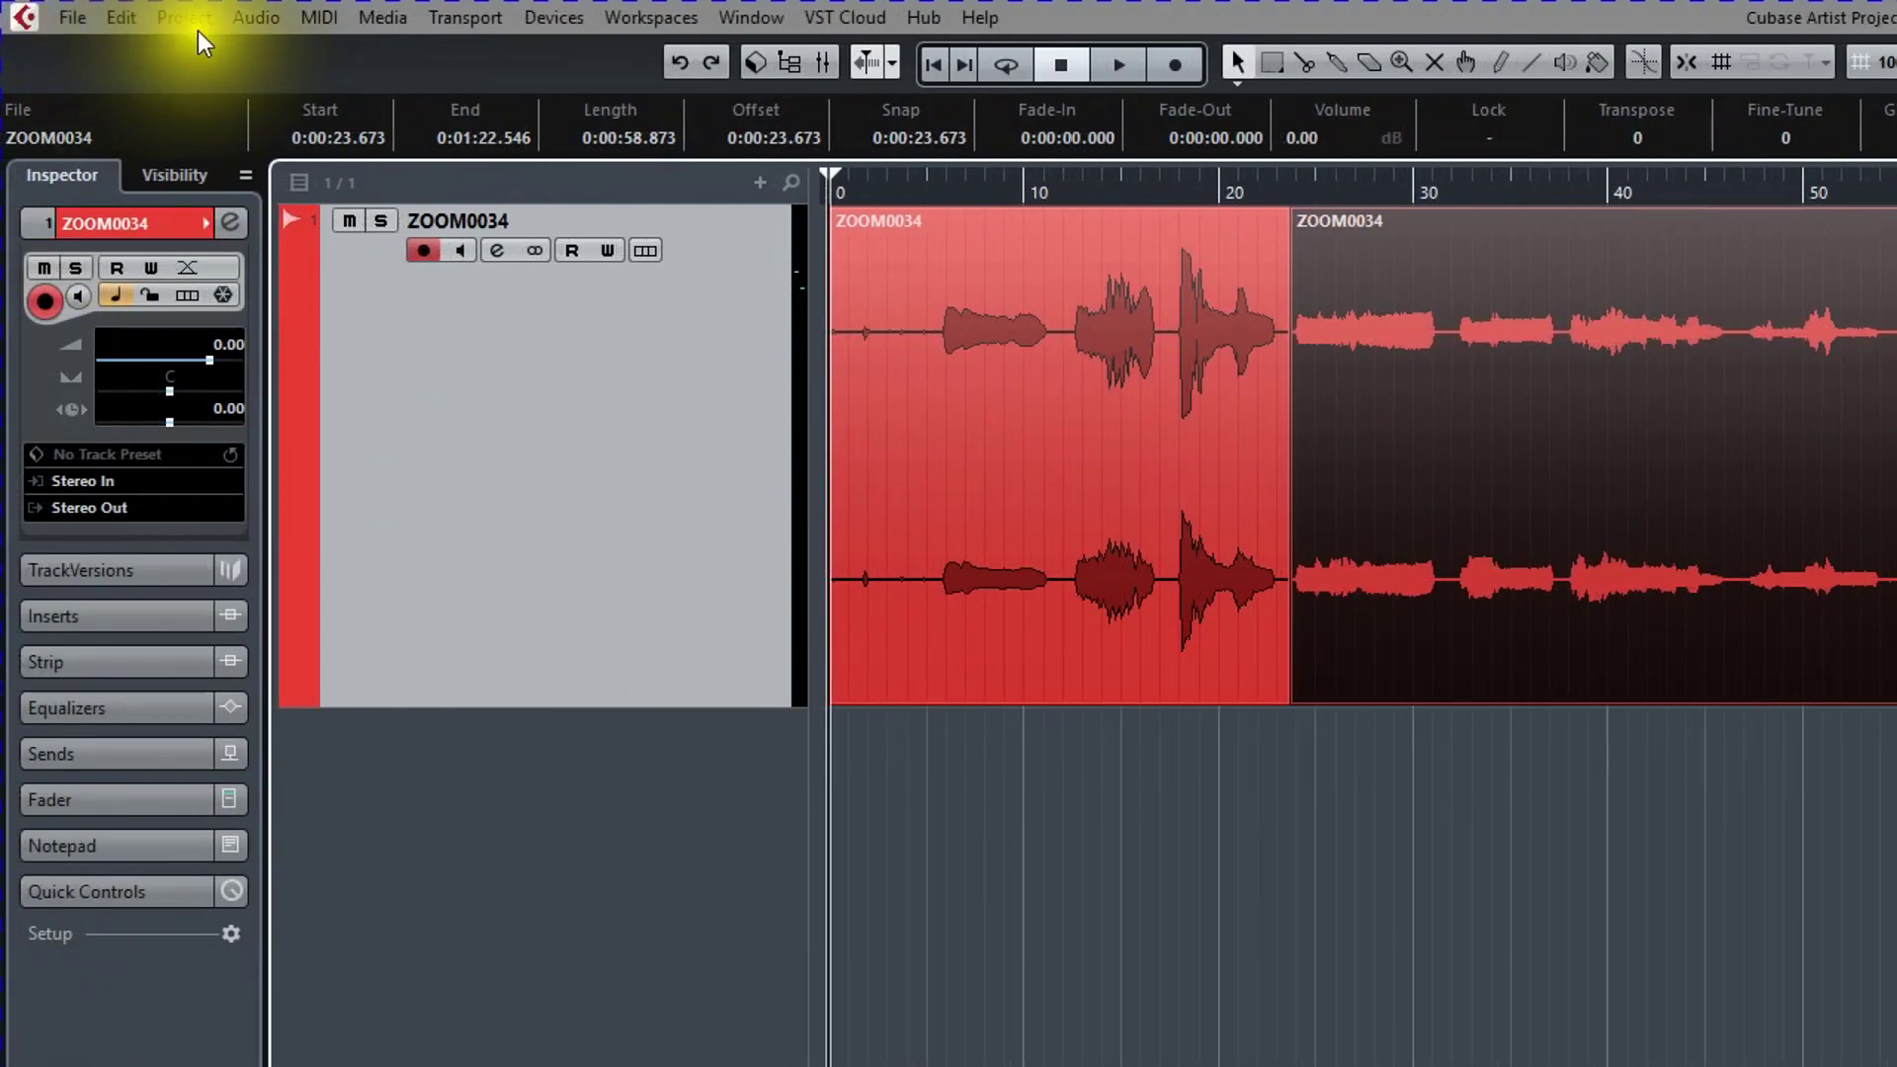
click(254, 17)
mouse_move(495, 163)
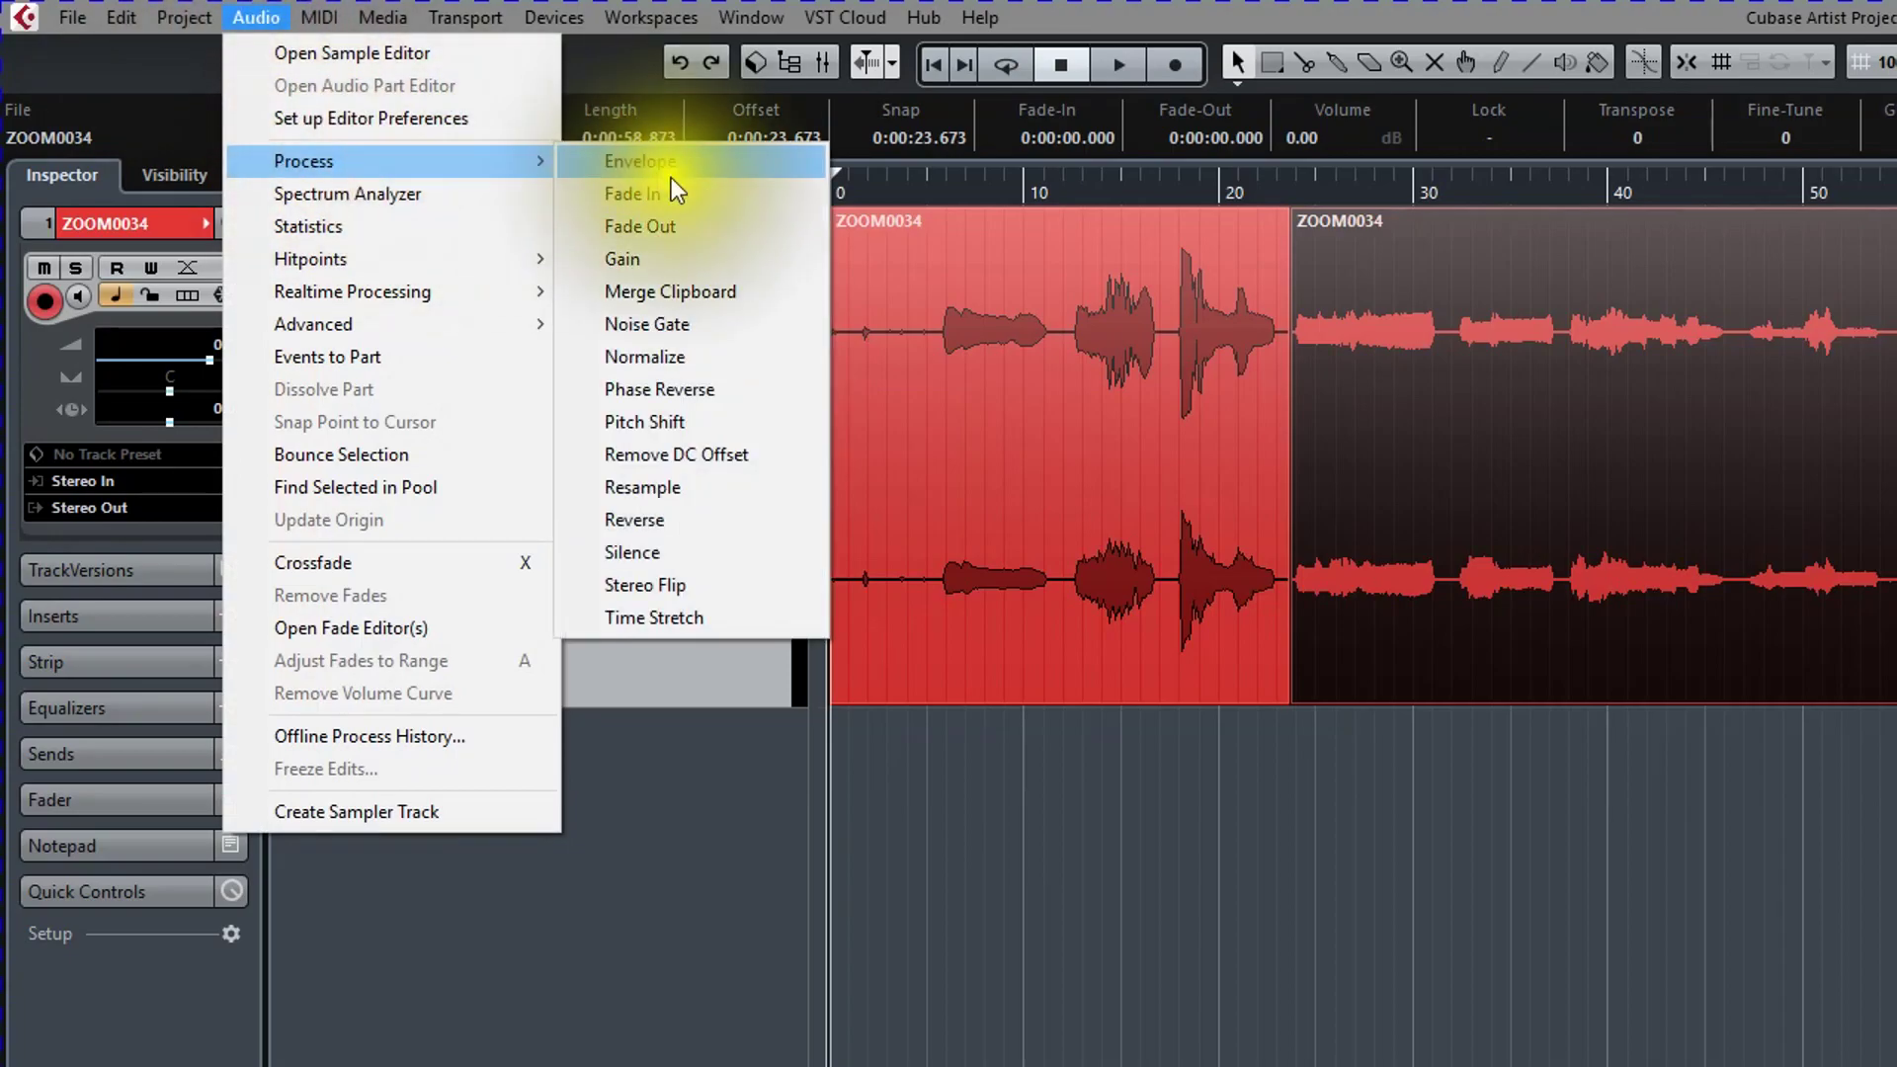
click(648, 357)
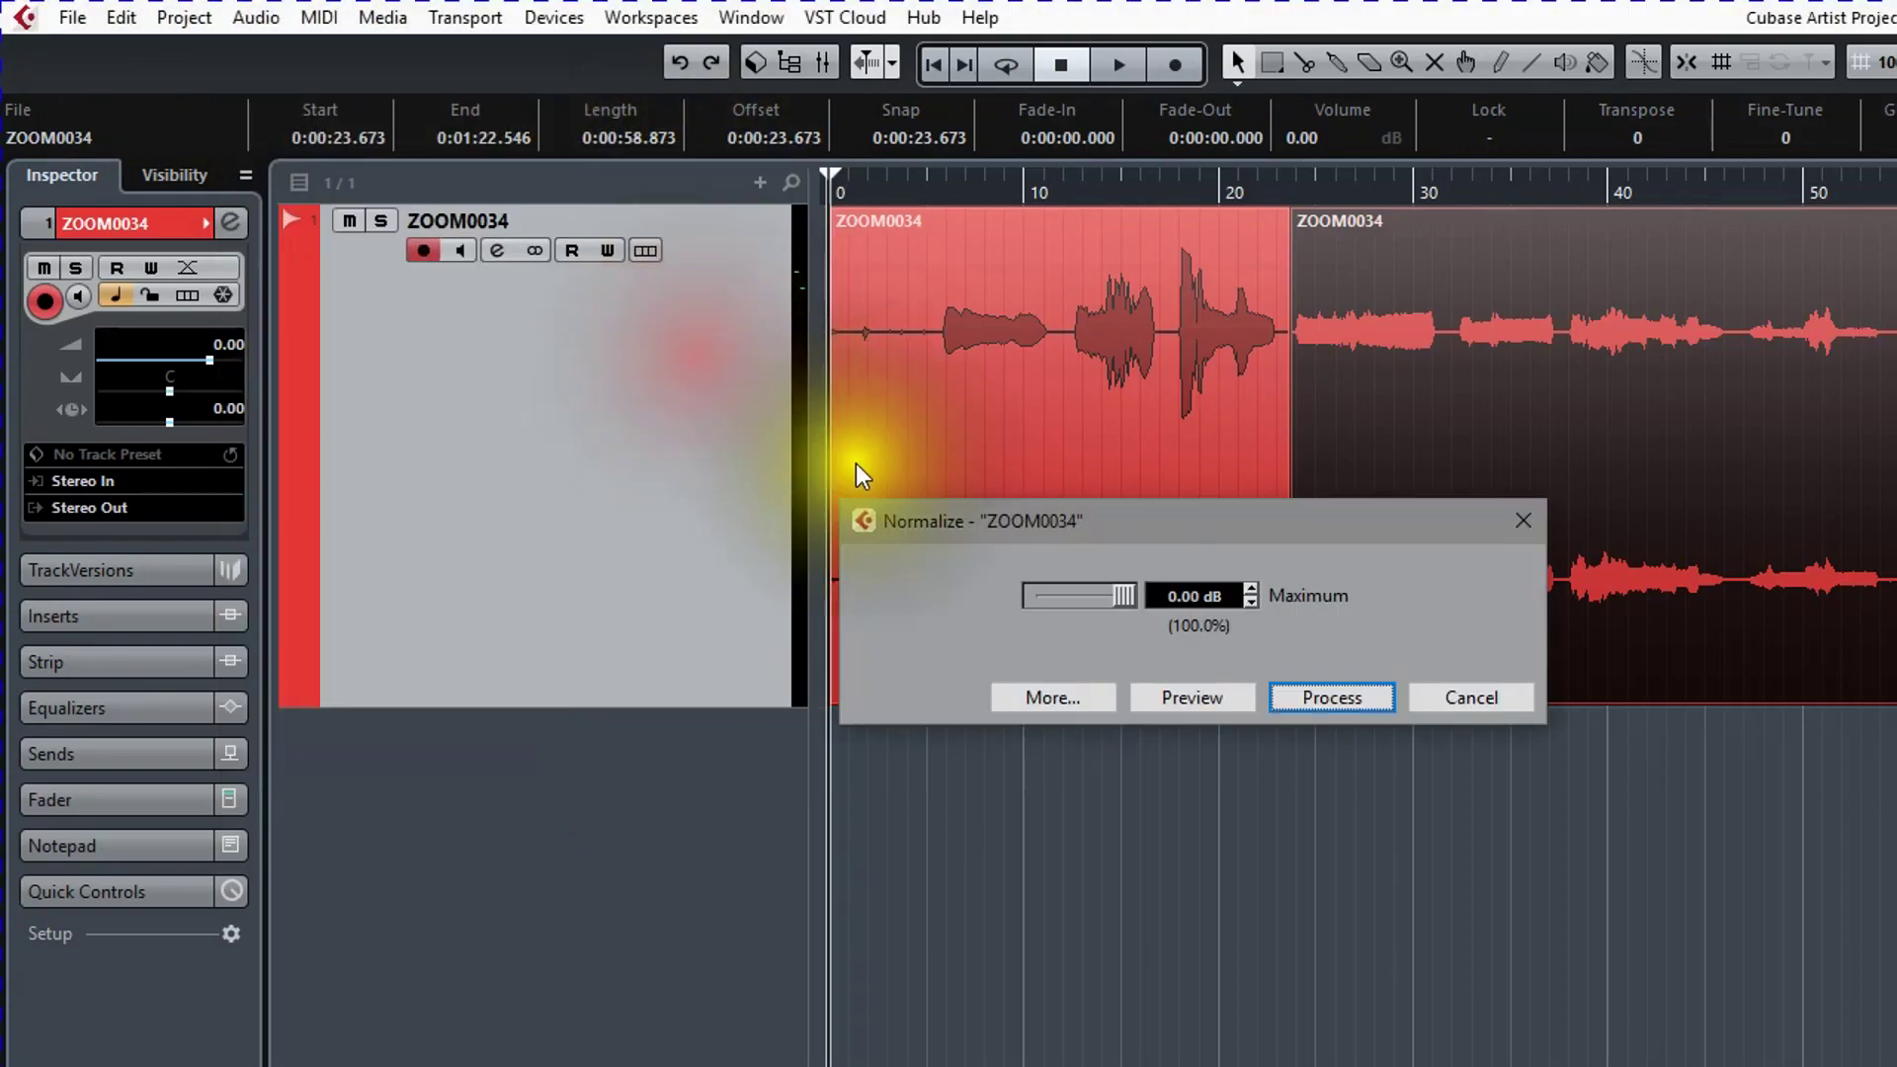
click(1326, 701)
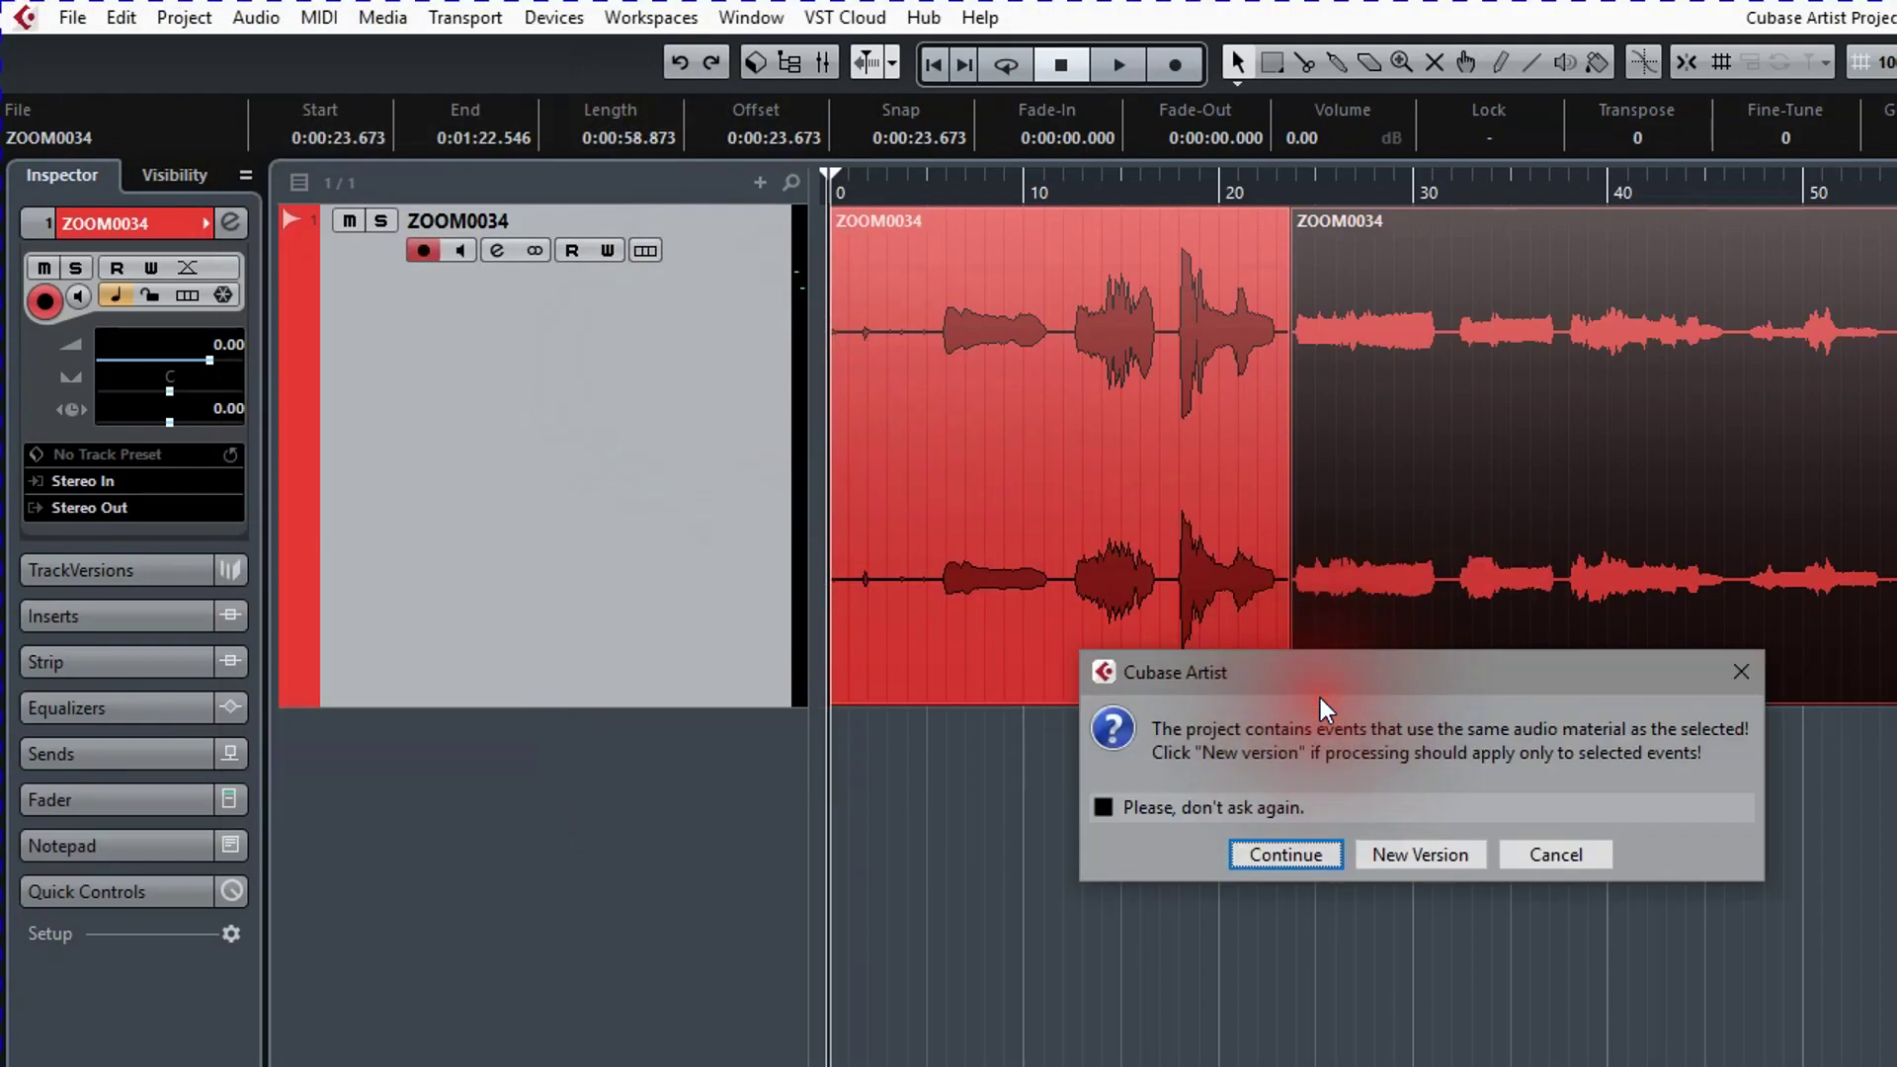
click(1448, 863)
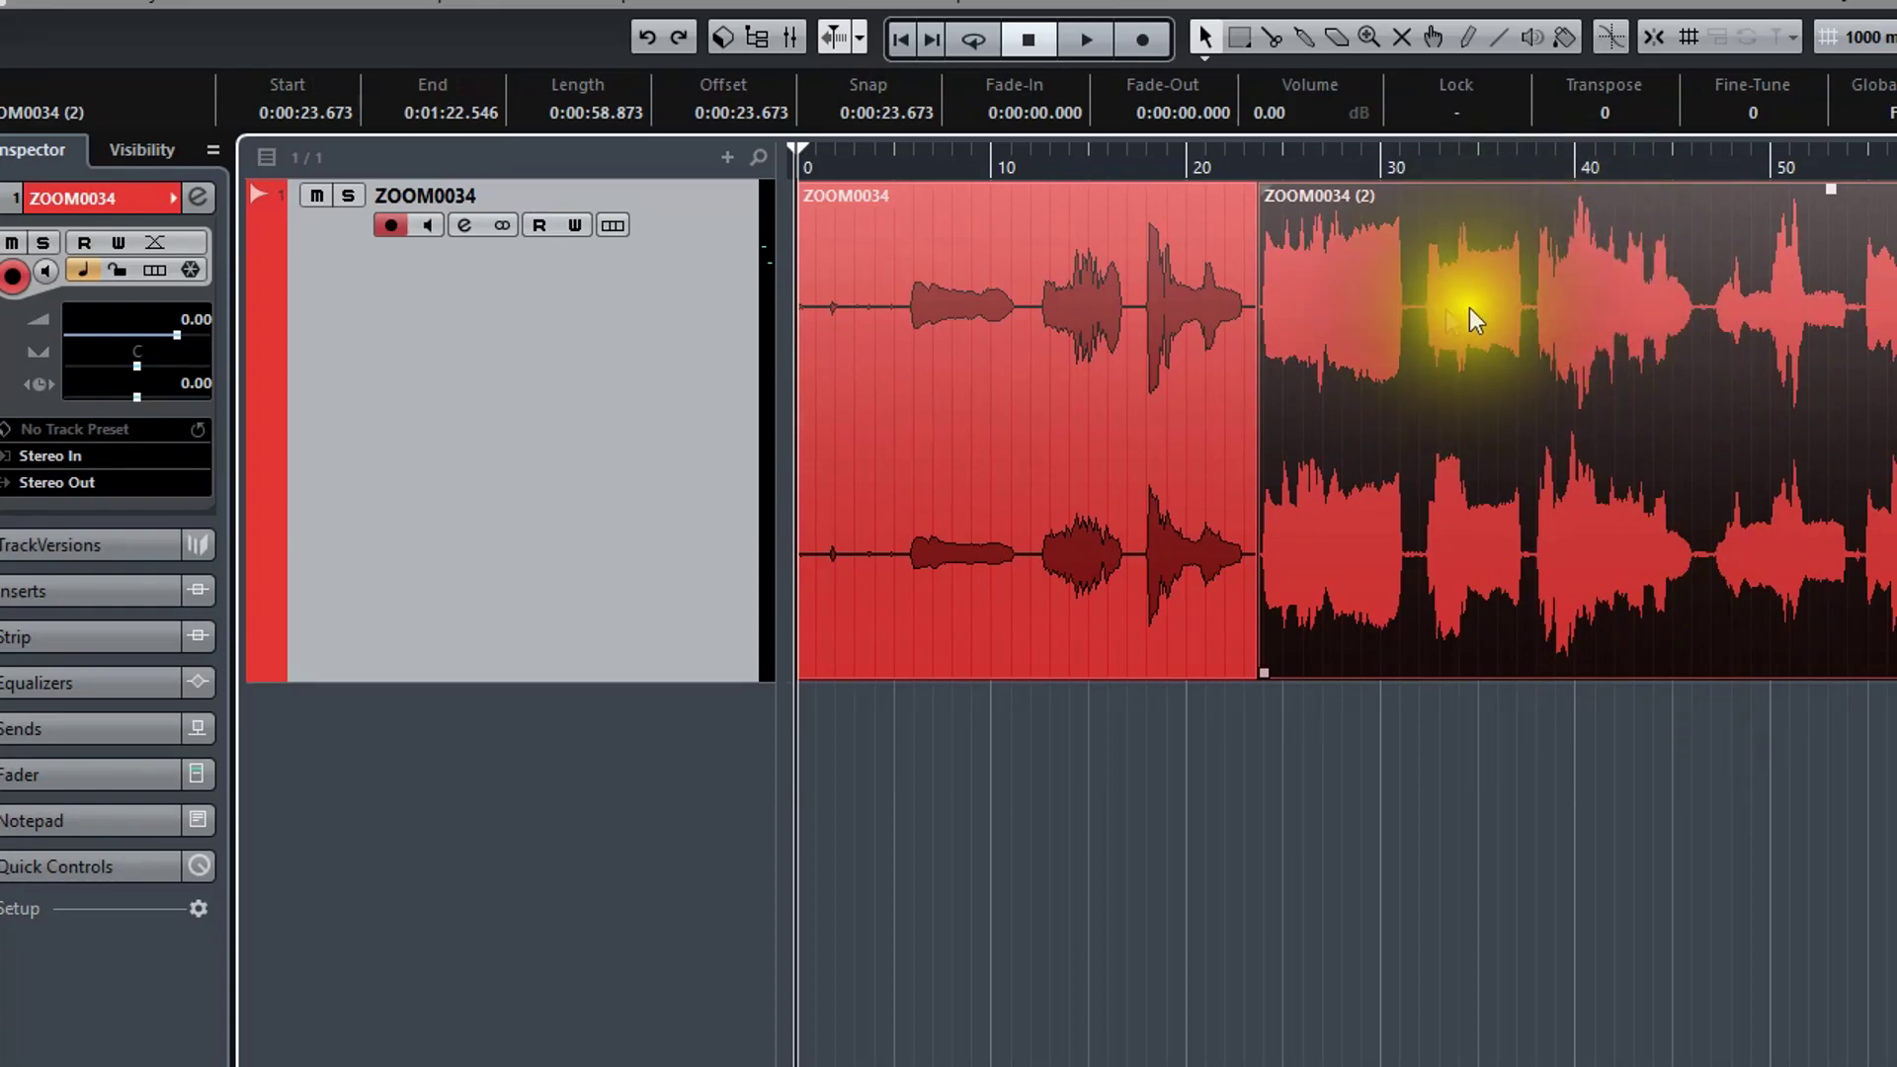
Step: Lower the normalized event's volume until its waveform roughly matches the height of the first event
drag(1830, 187, 1816, 274)
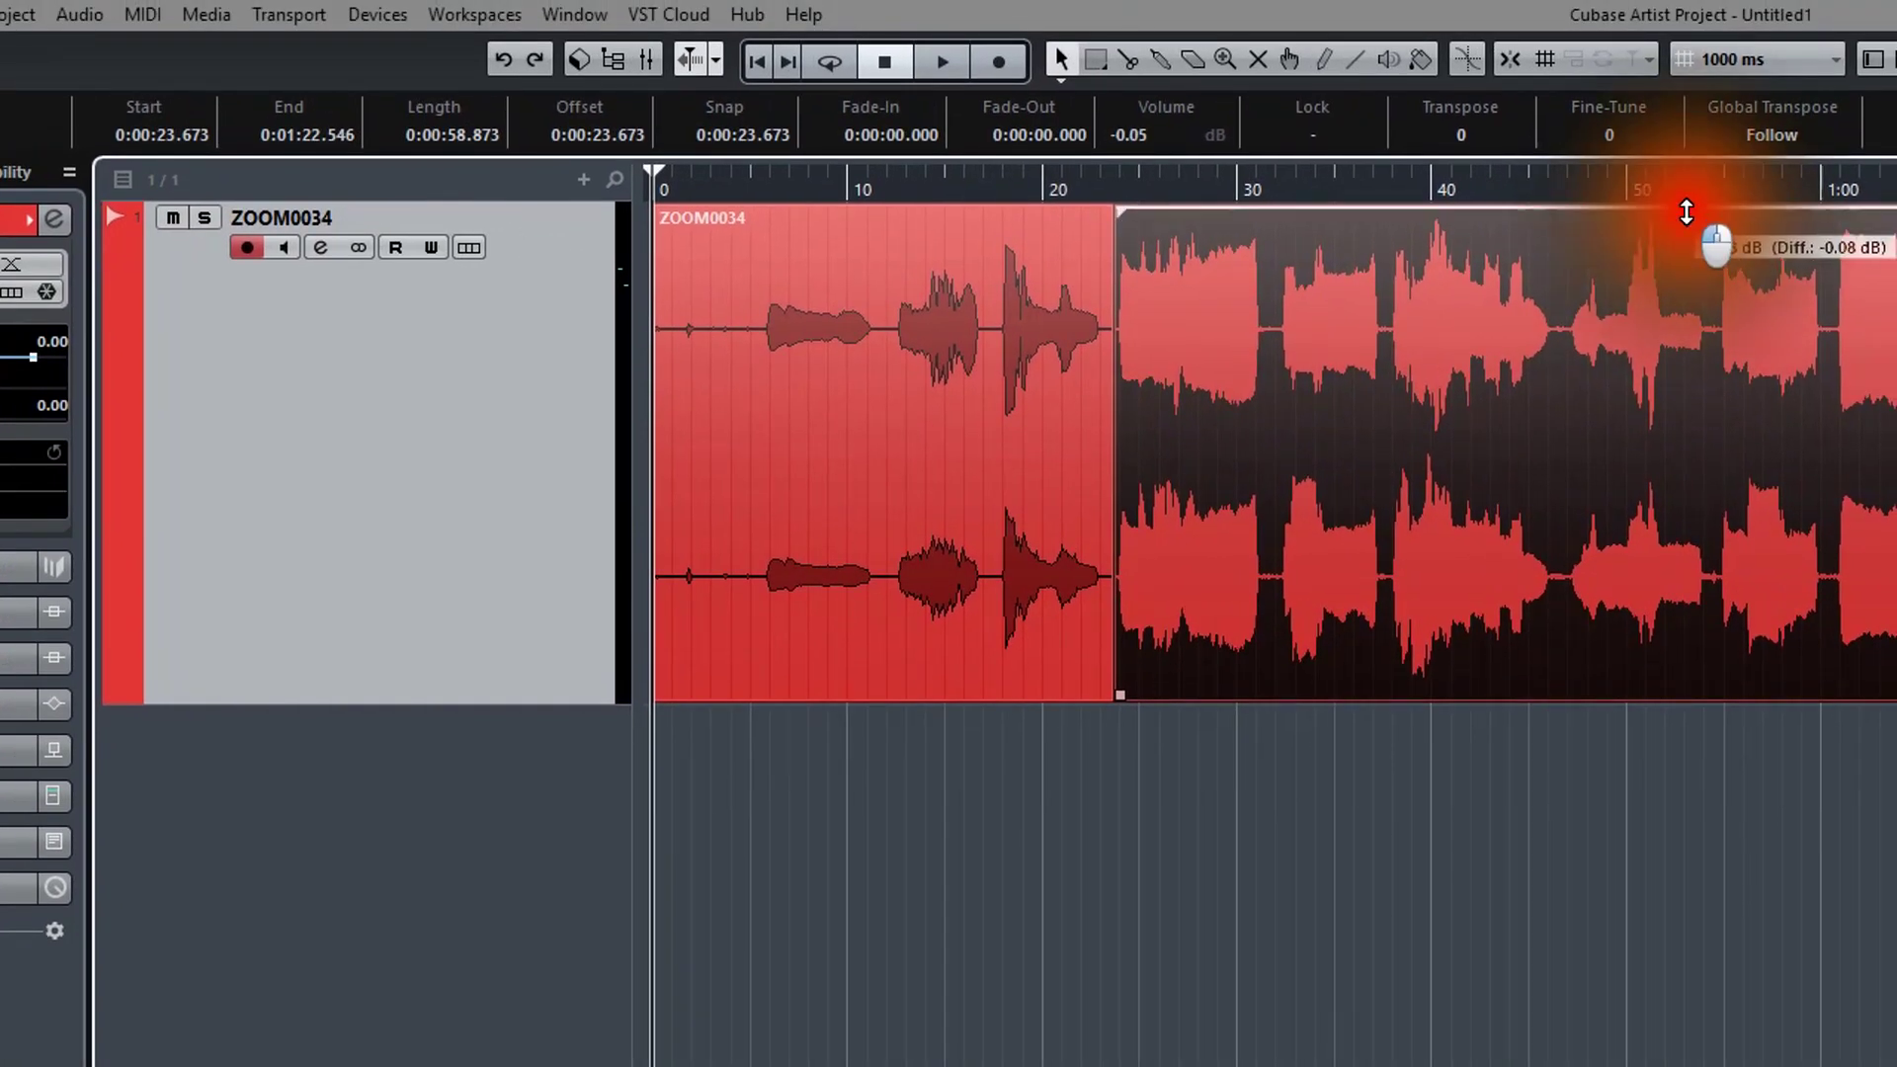
drag(1675, 298, 1645, 494)
click(1592, 780)
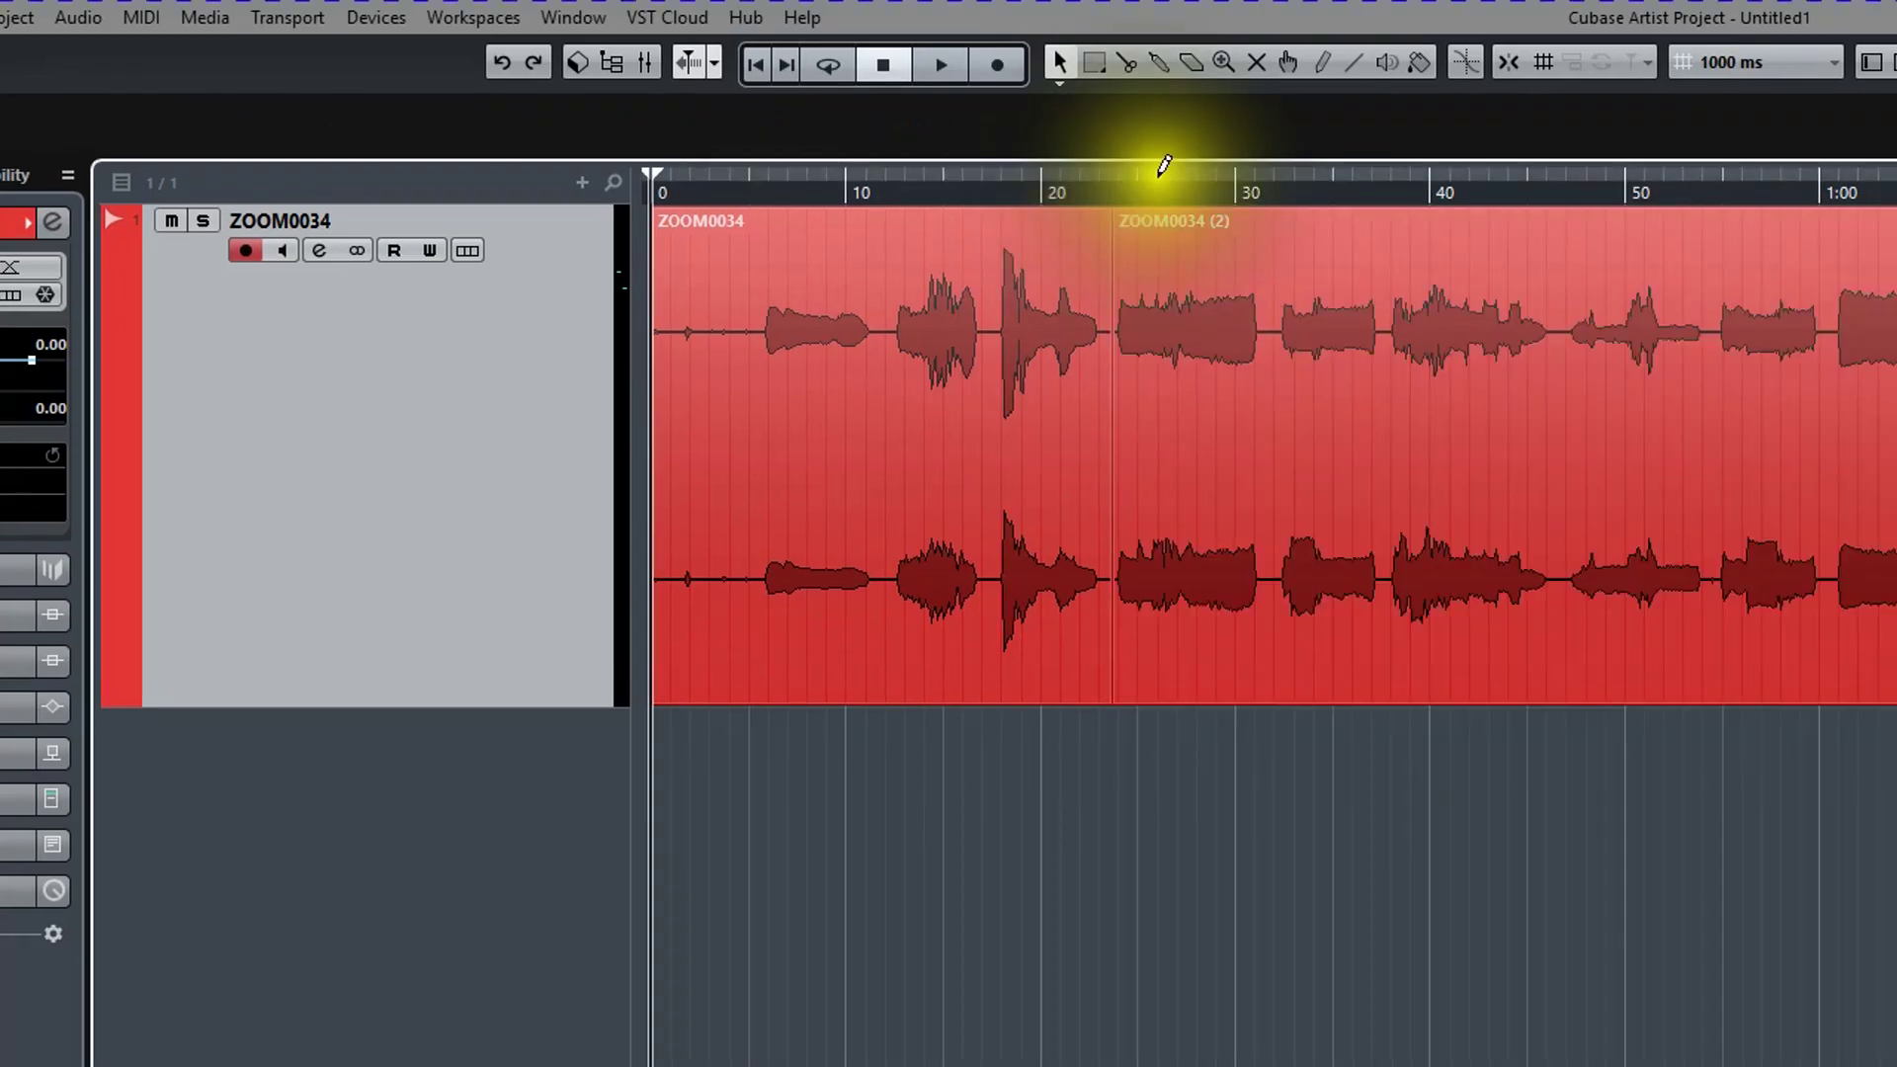
Step: Play back the audio across the split to check the levels, stop it and return to the project start
click(948, 69)
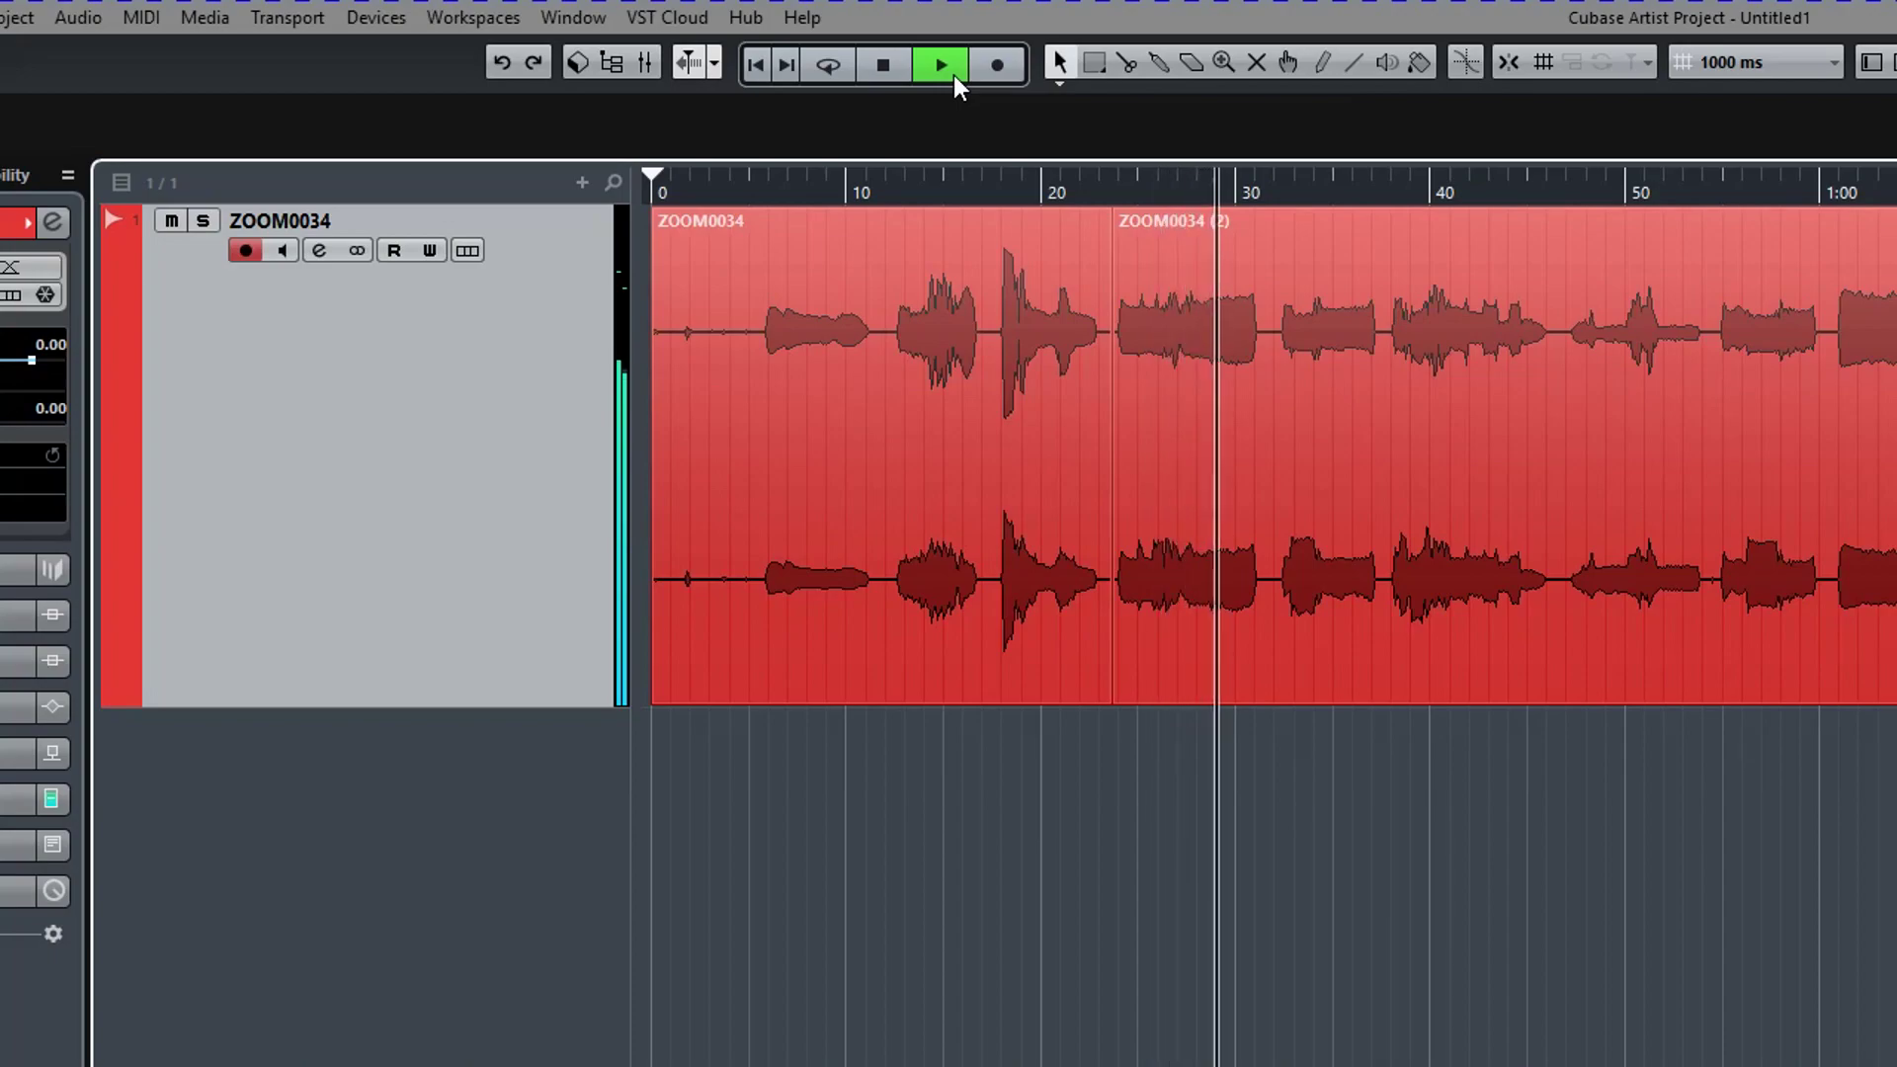
click(956, 78)
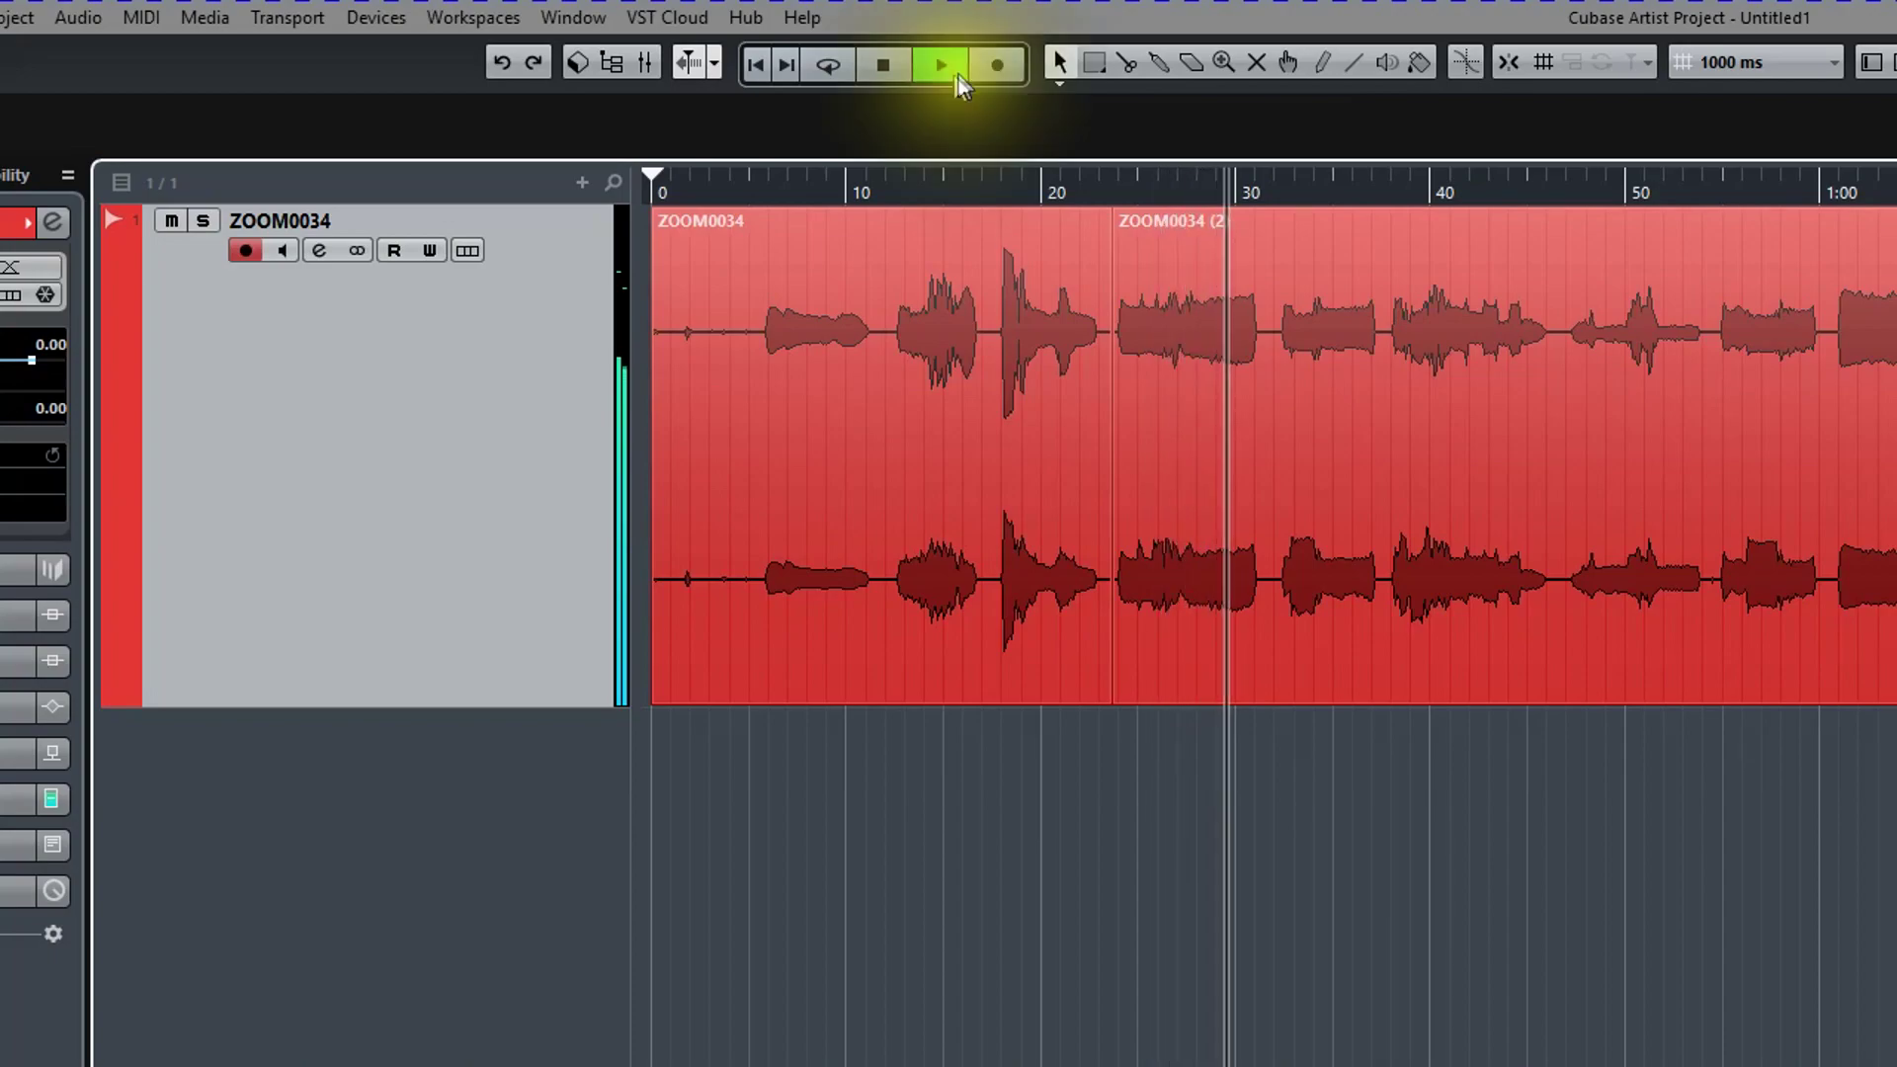
click(886, 69)
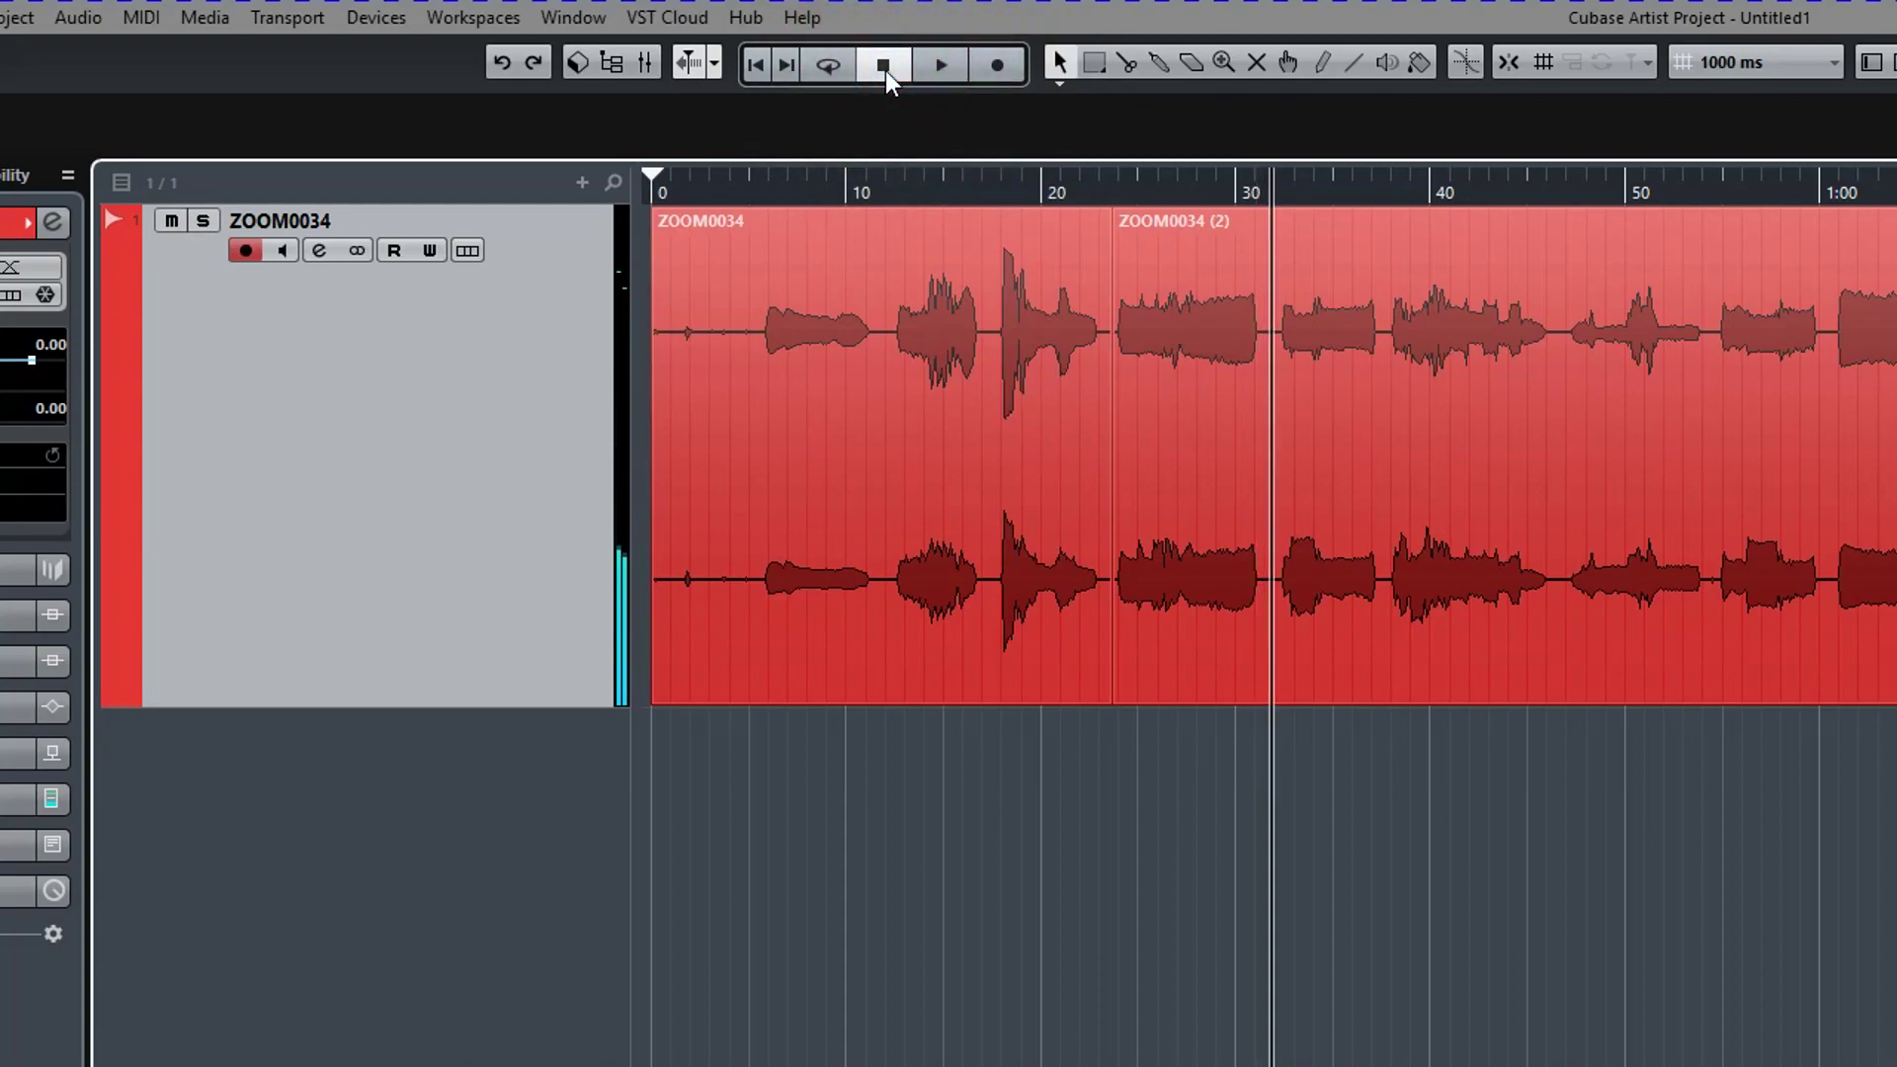
key(Home)
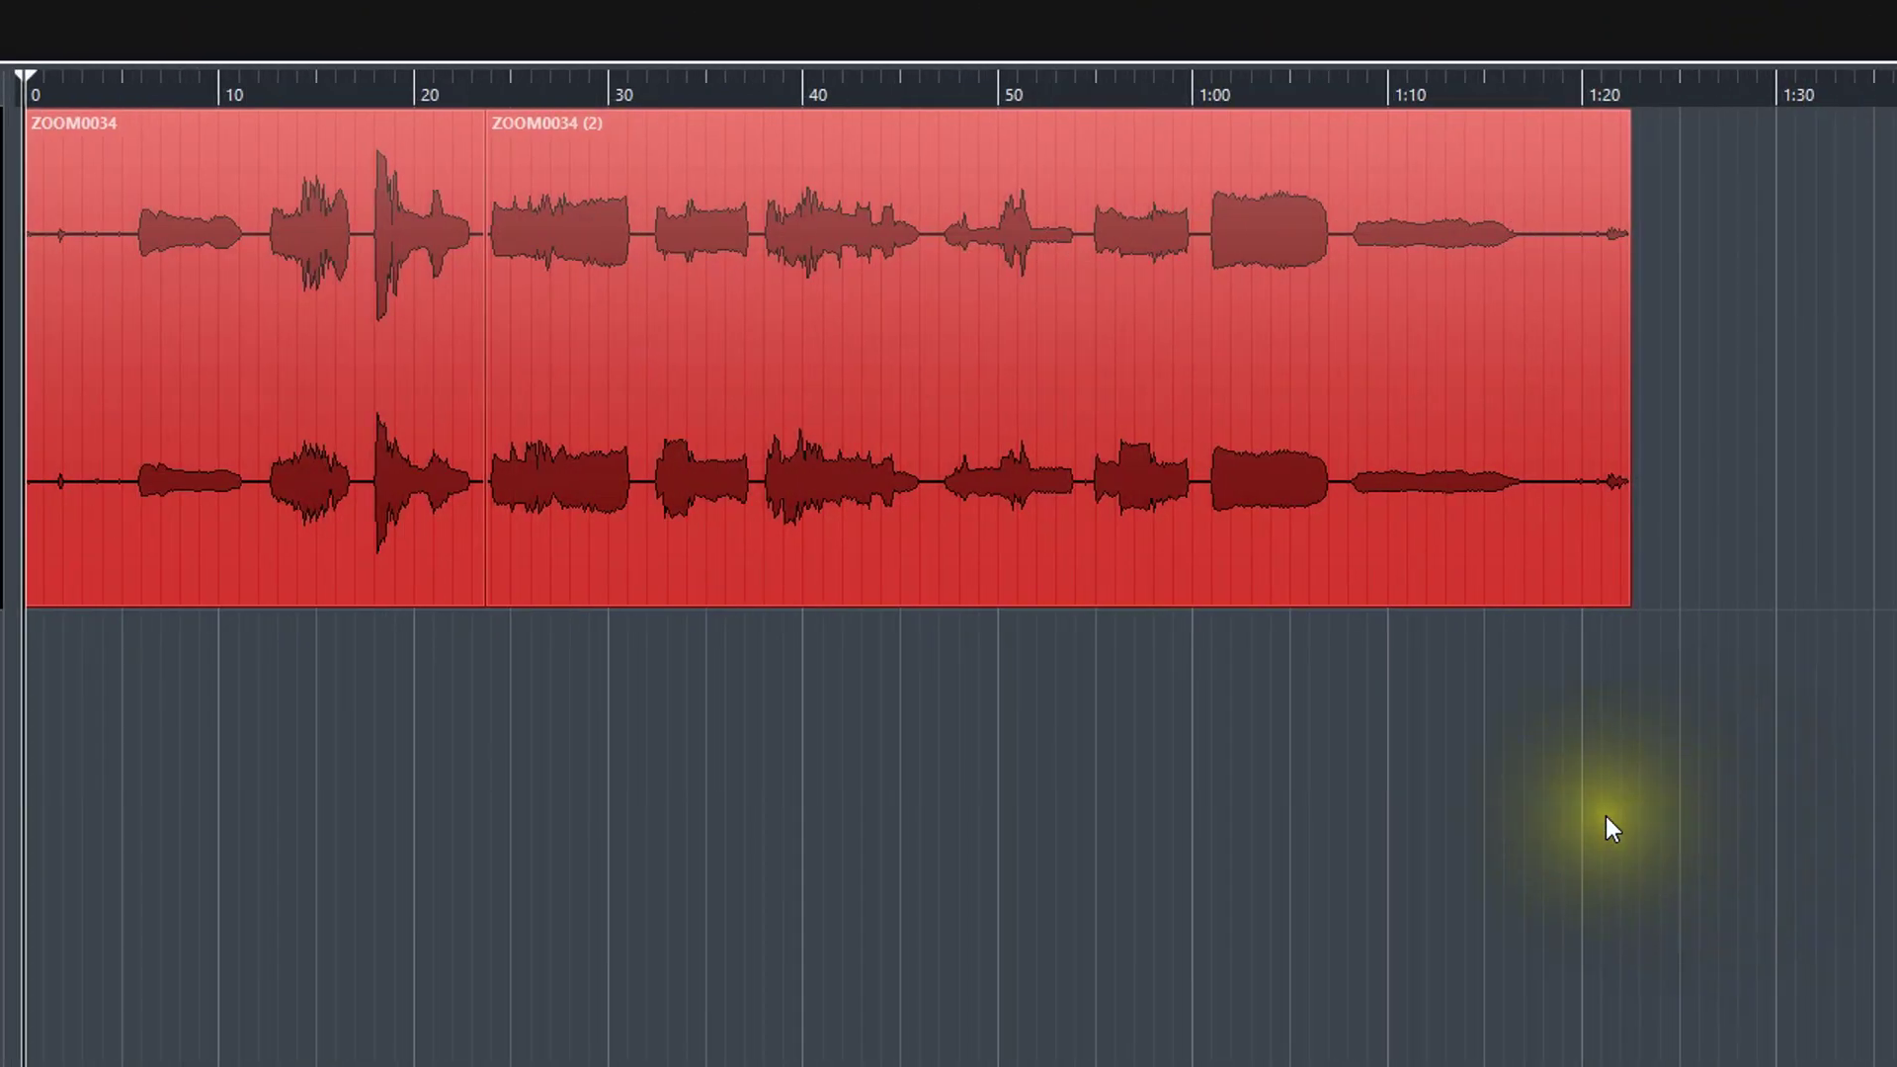
Step: Select both audio events on the ZOOM0034 track and group them
drag(1666, 848, 150, 200)
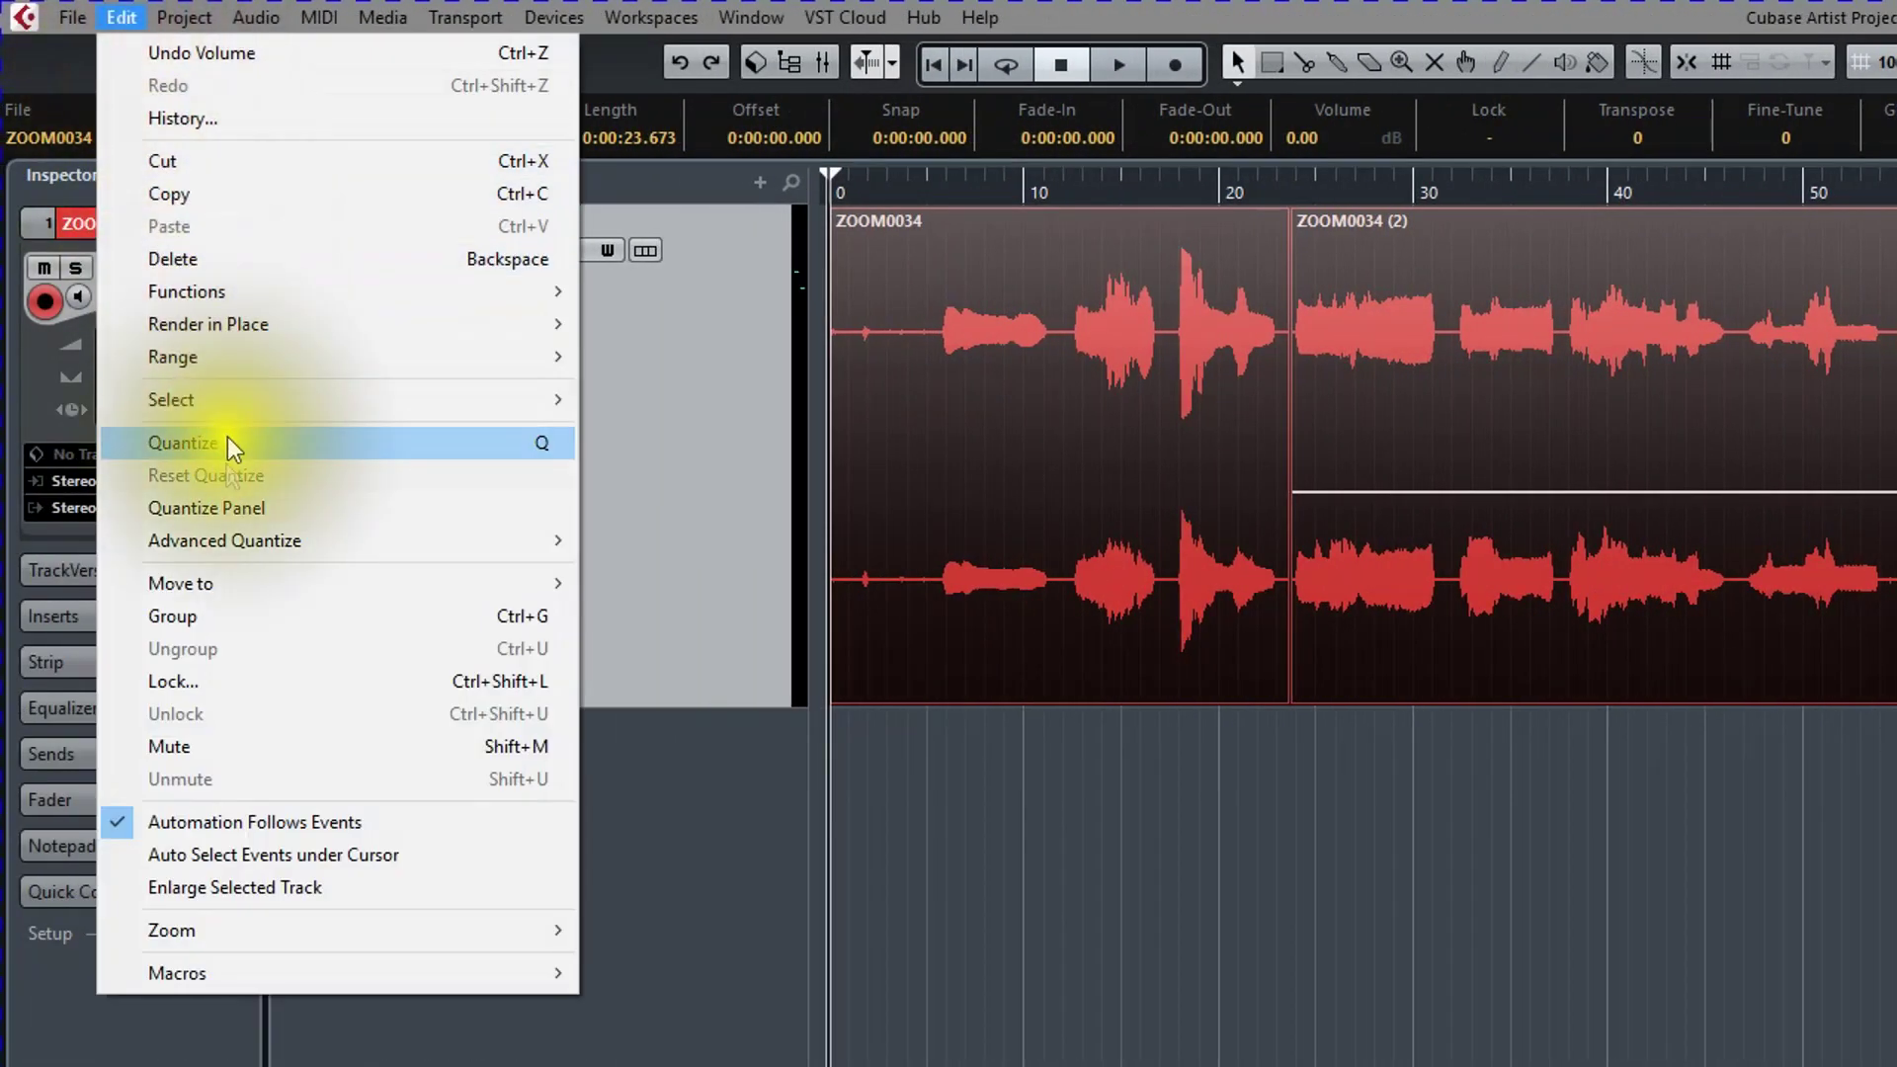
click(271, 616)
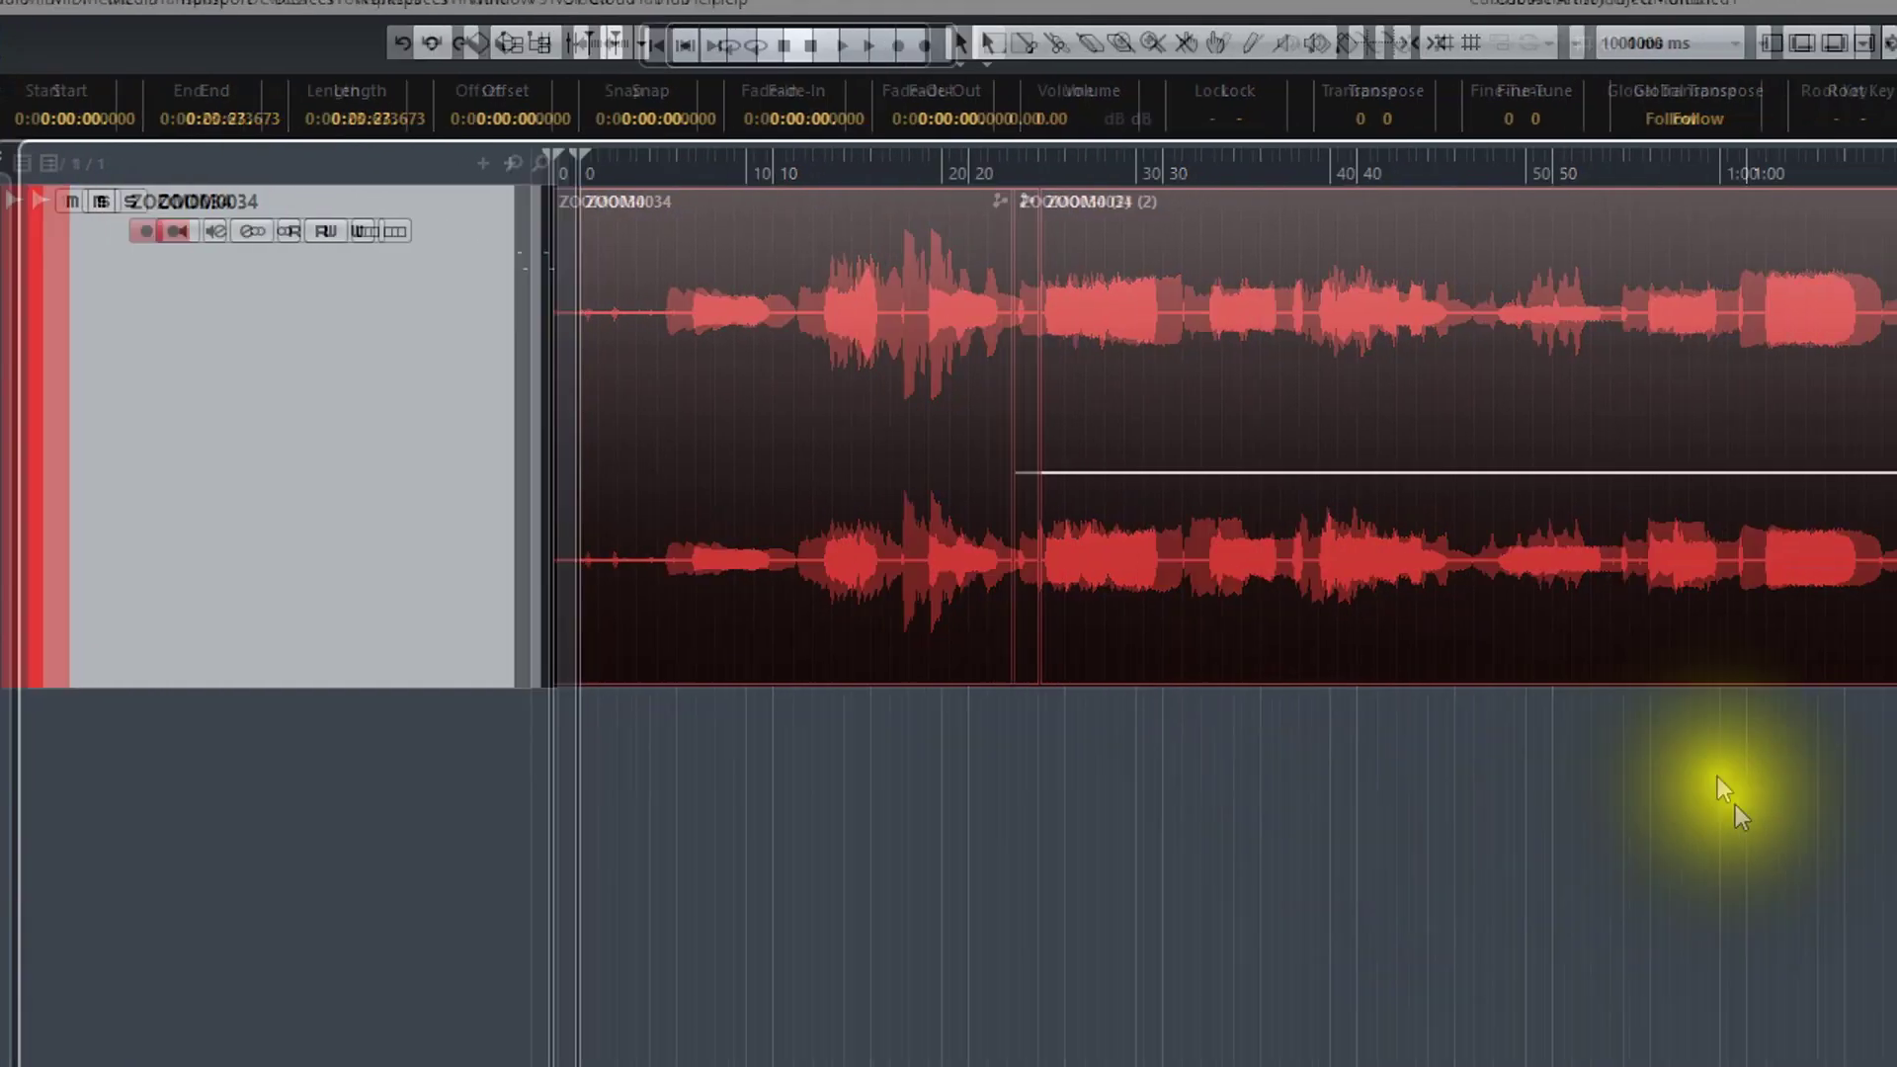
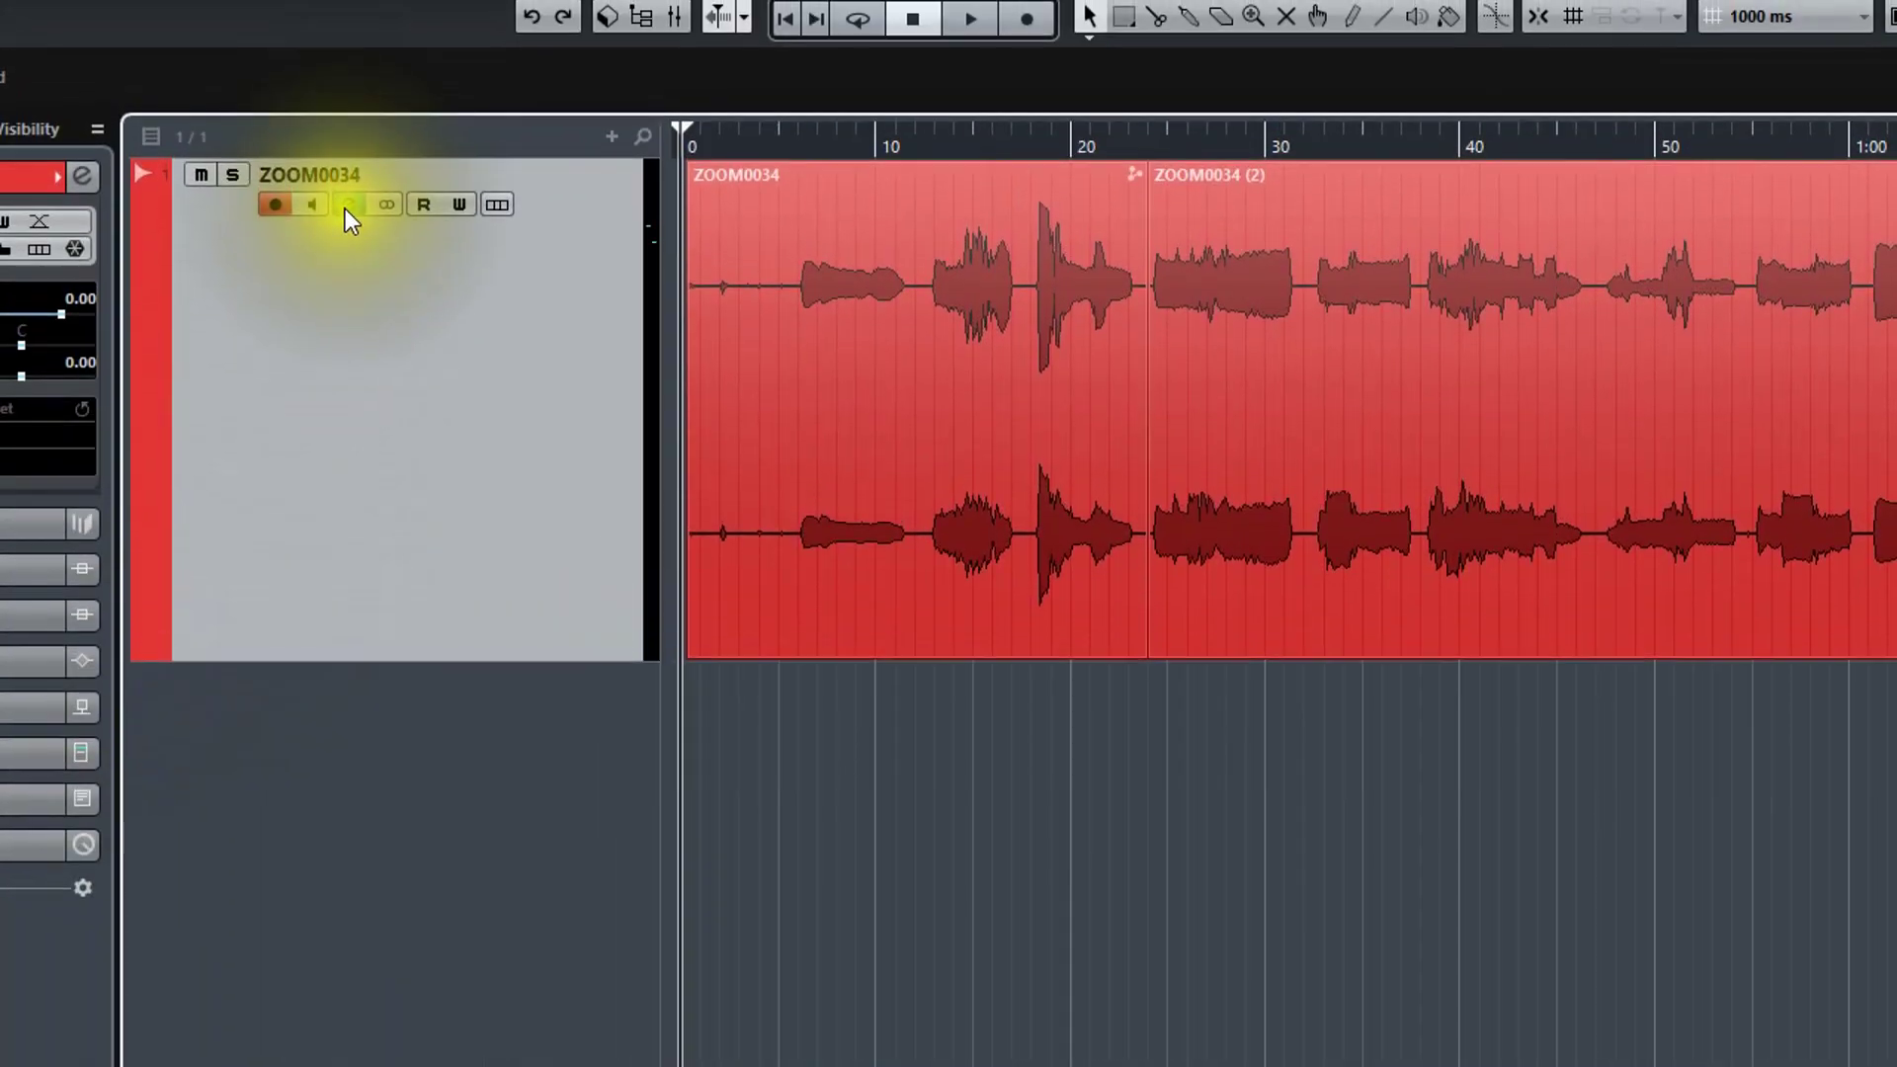
Step: Insert the RoomWorks SE reverb in the first insert slot of the ZOOM0034 channel
click(348, 141)
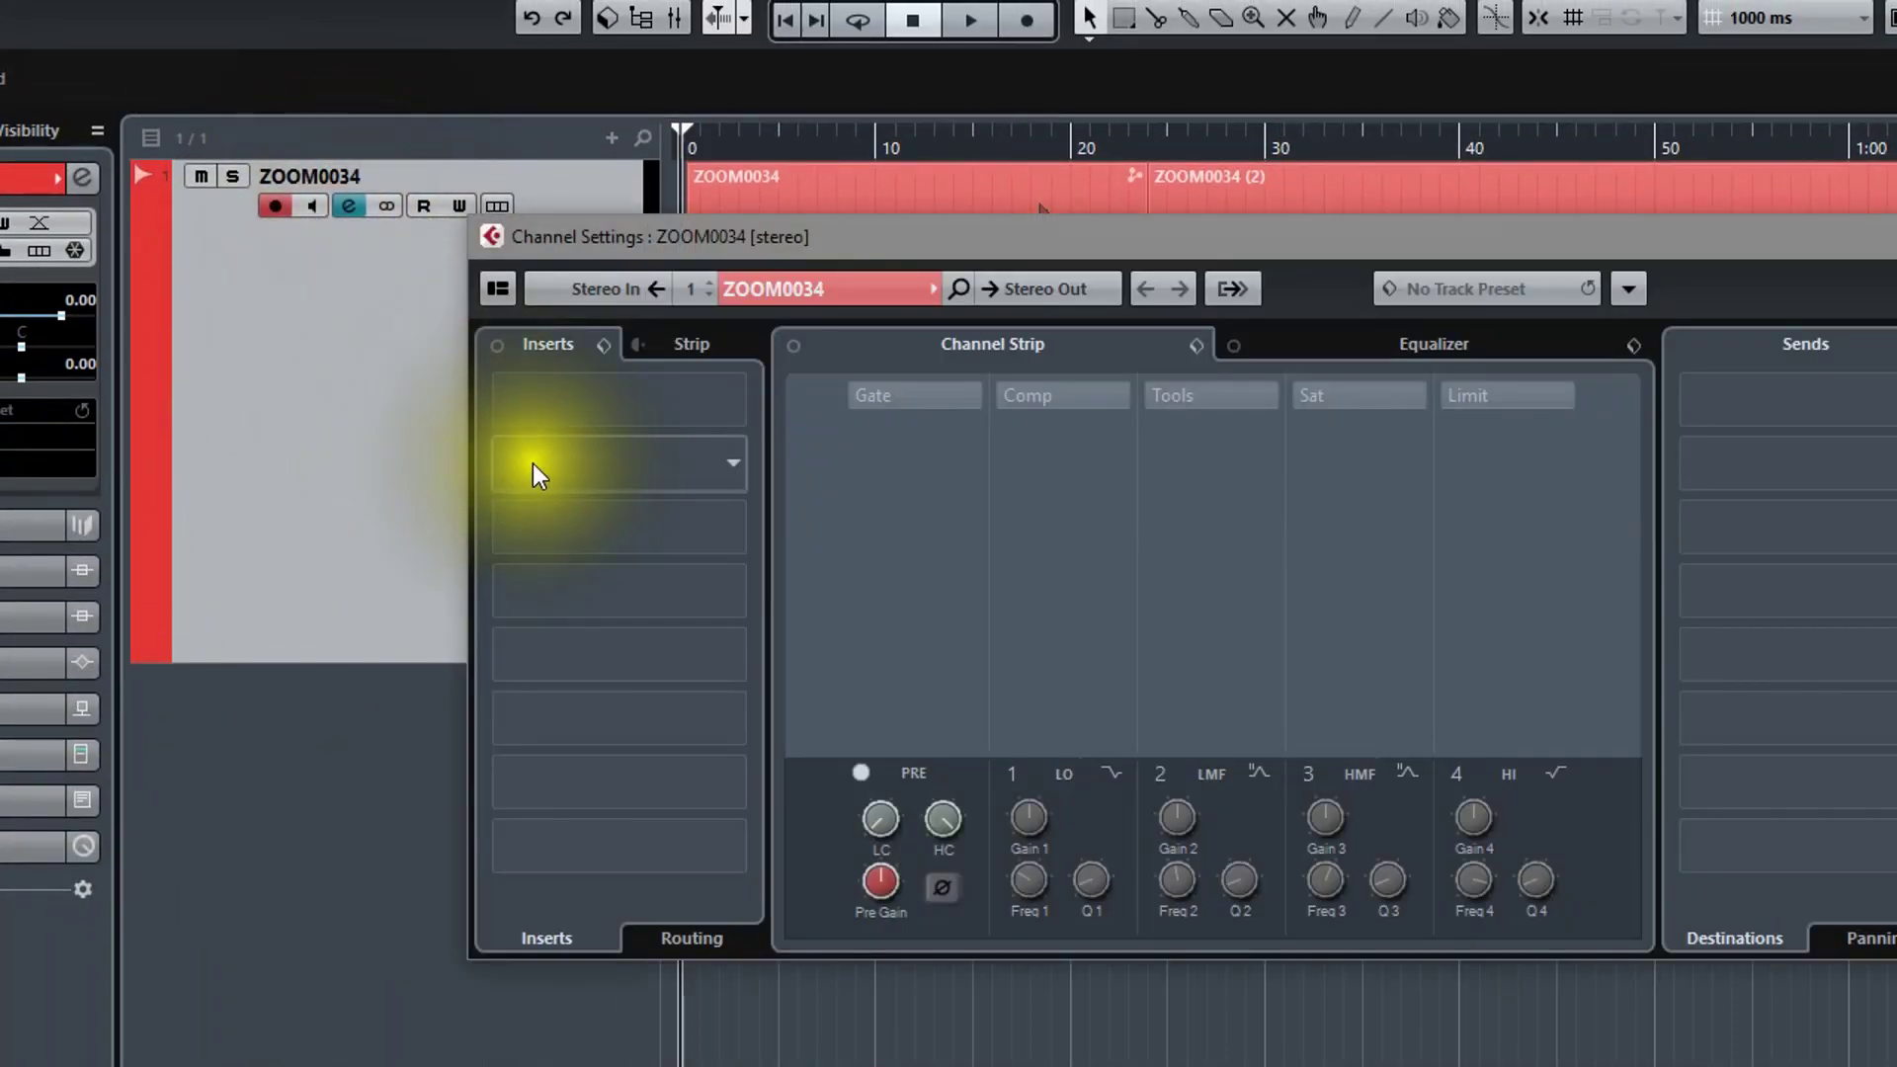
click(631, 413)
click(630, 682)
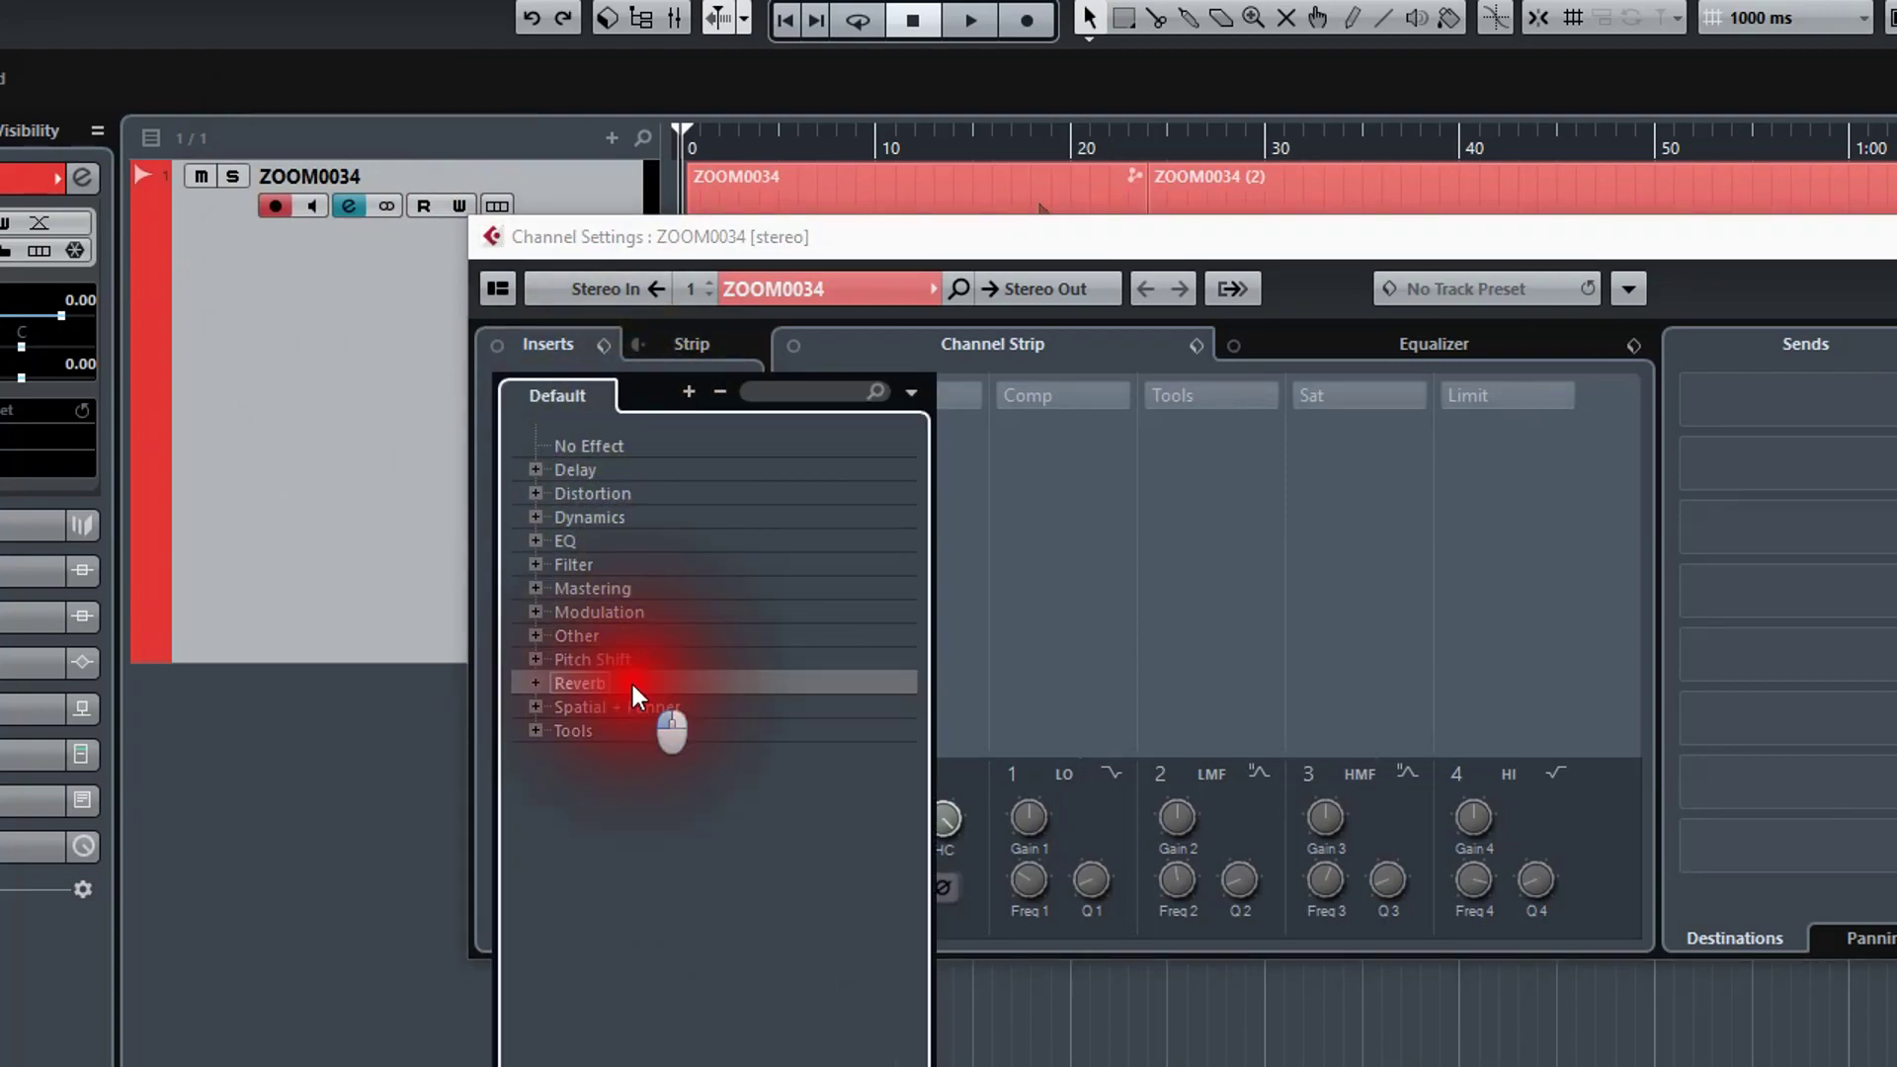
click(579, 679)
click(579, 680)
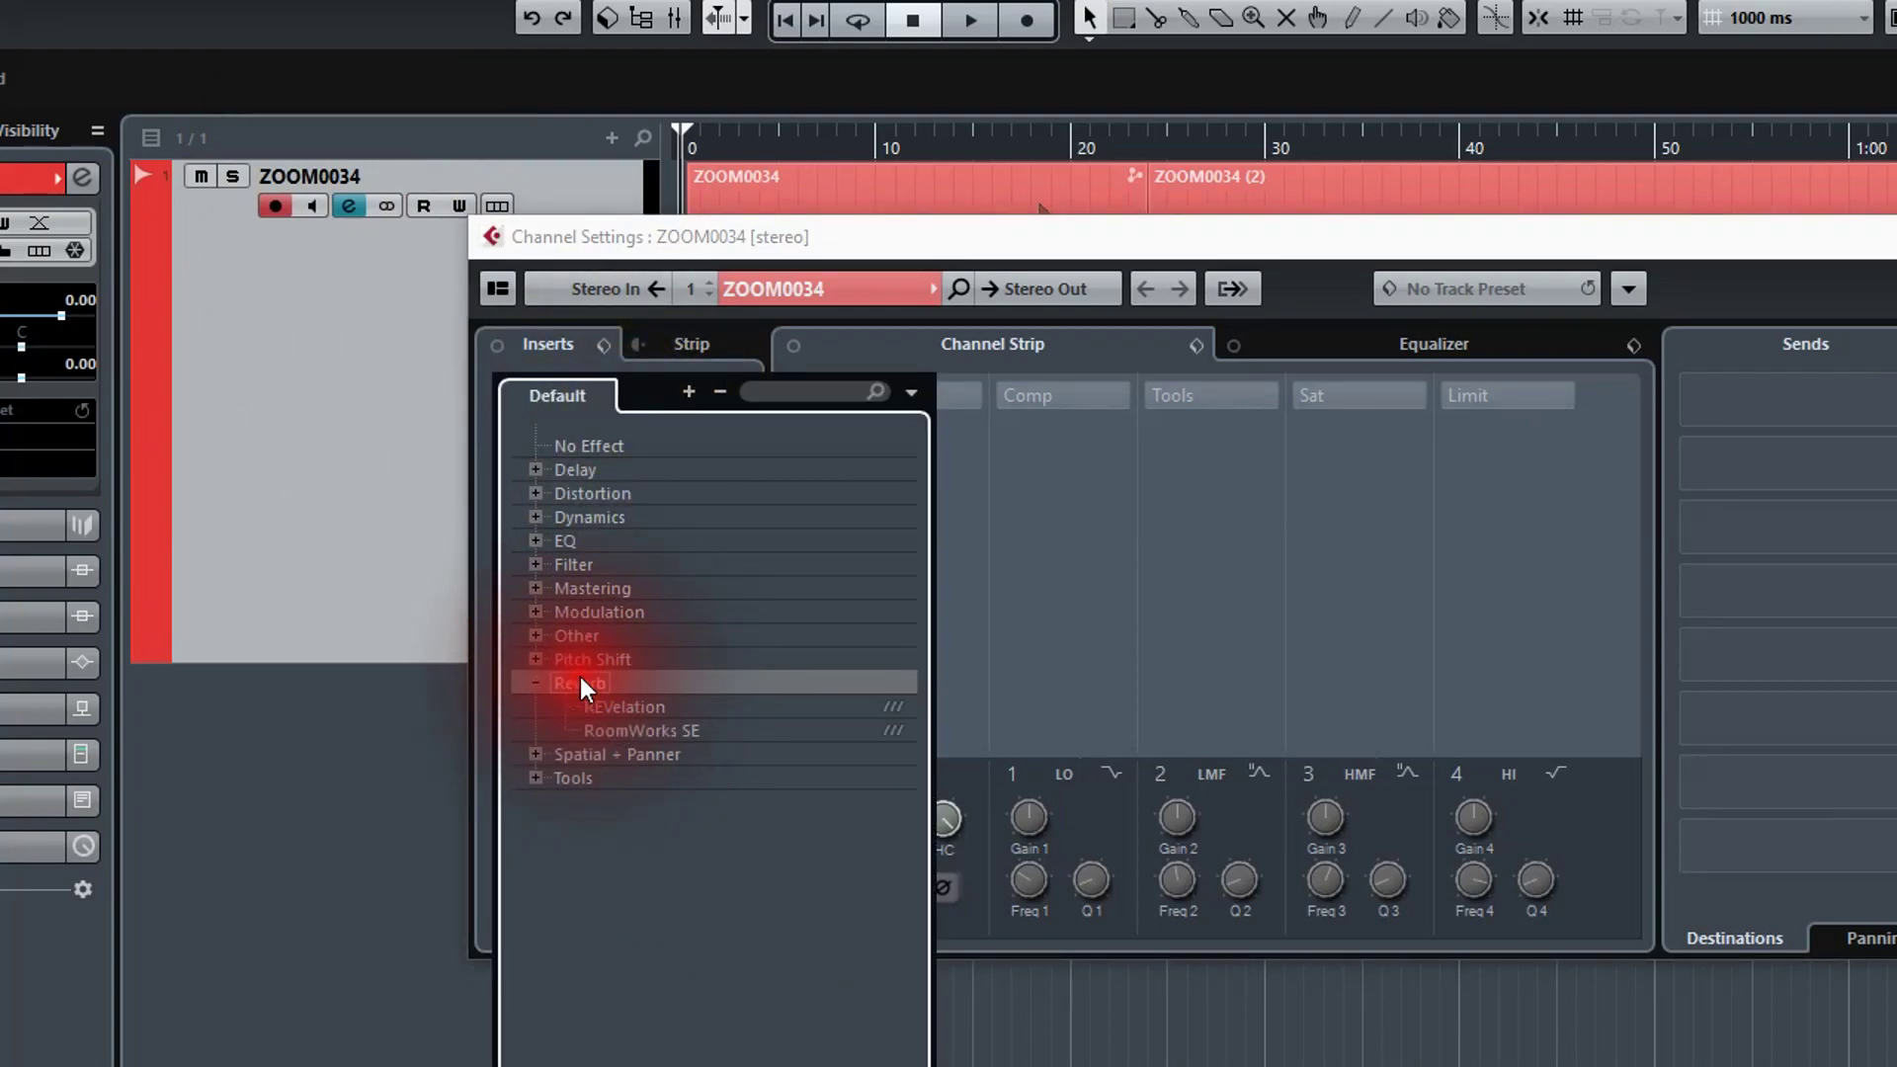
click(714, 733)
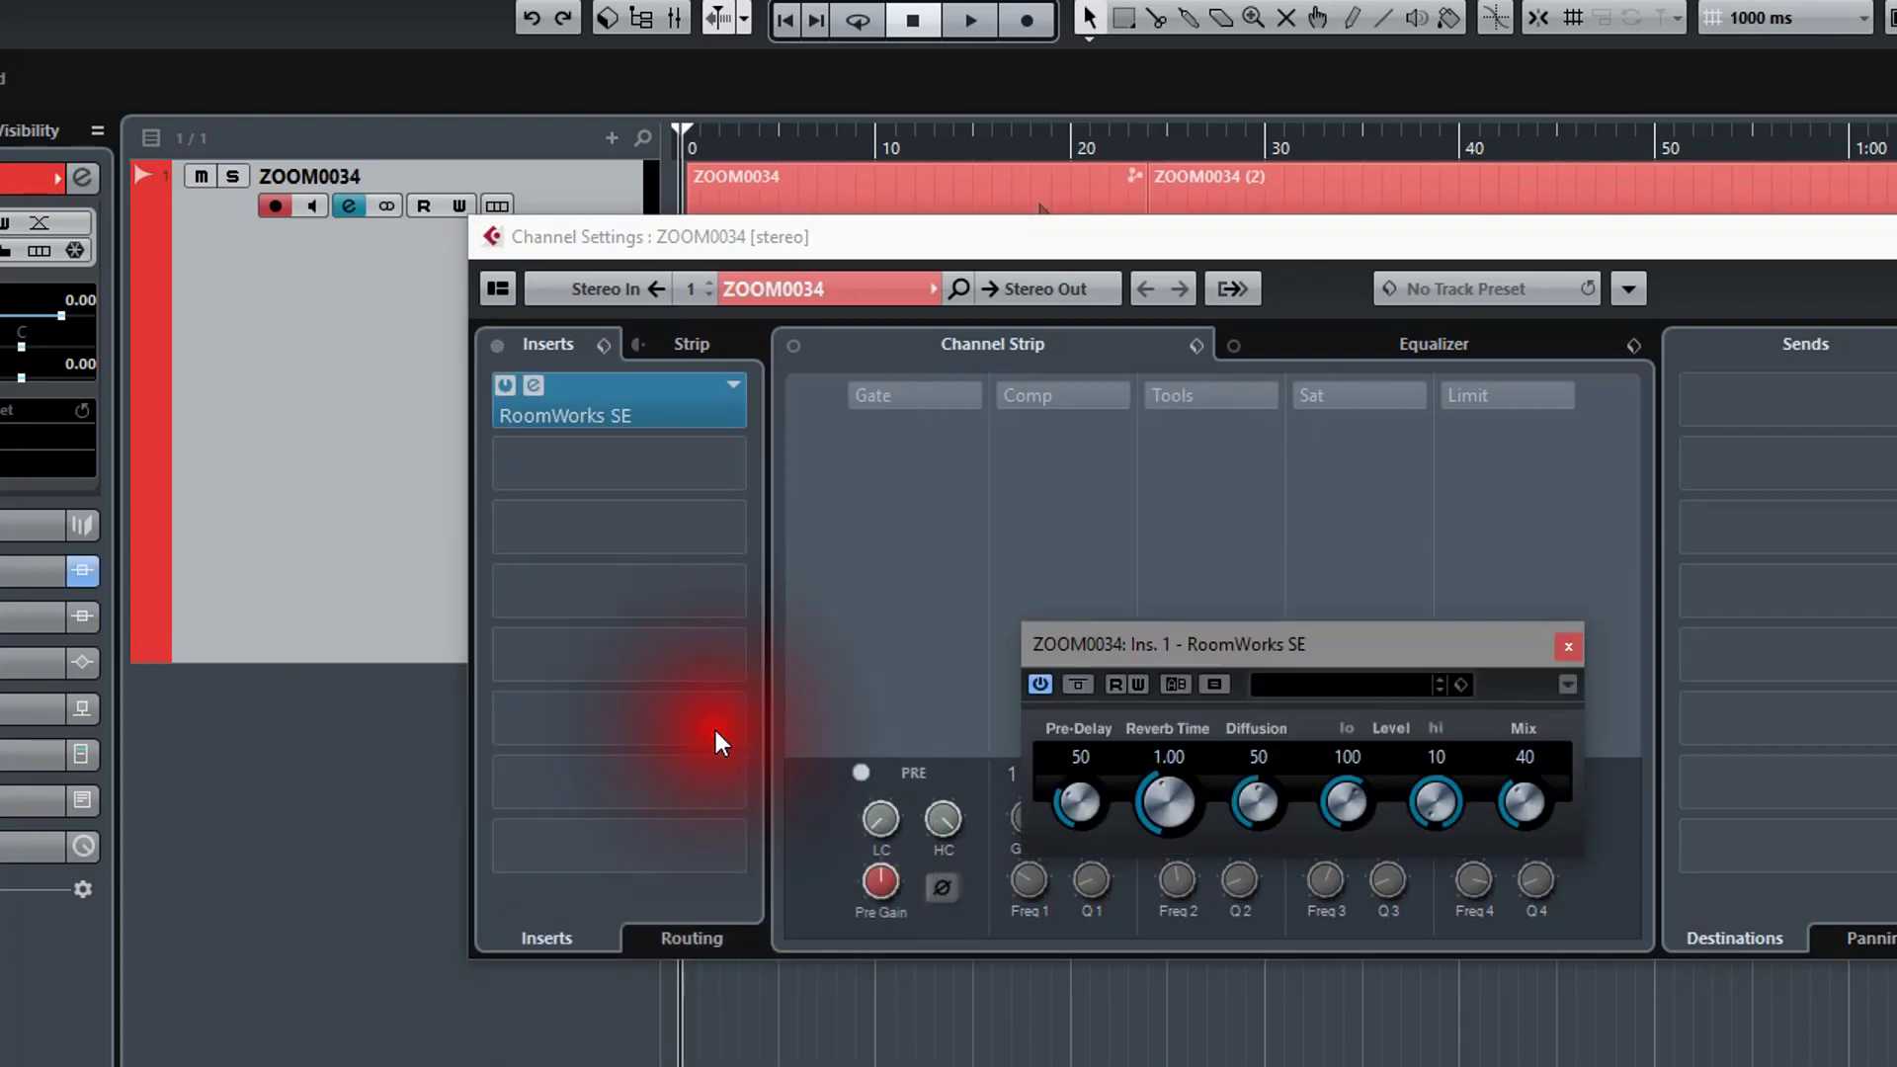
Step: Load the Cathedral preset in RoomWorks SE and close the effect and channel settings windows
click(1361, 689)
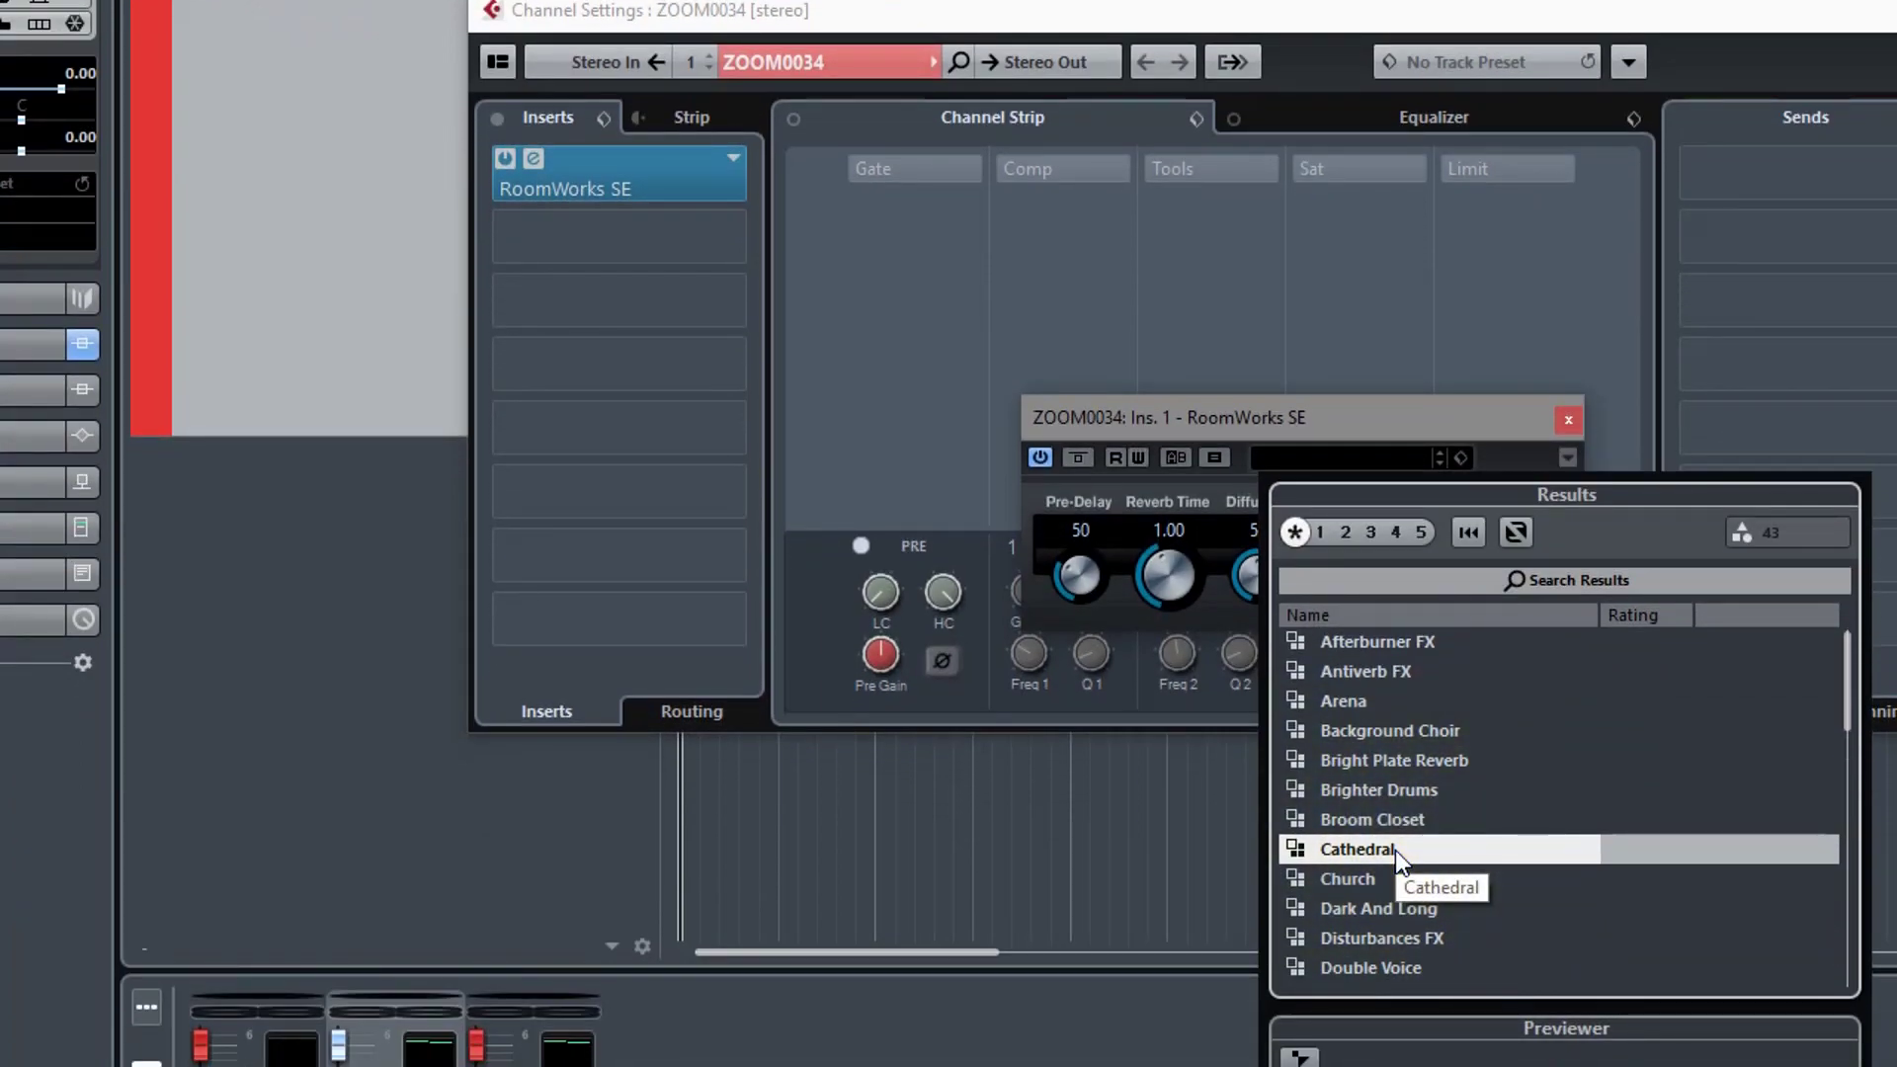
double_click(1395, 849)
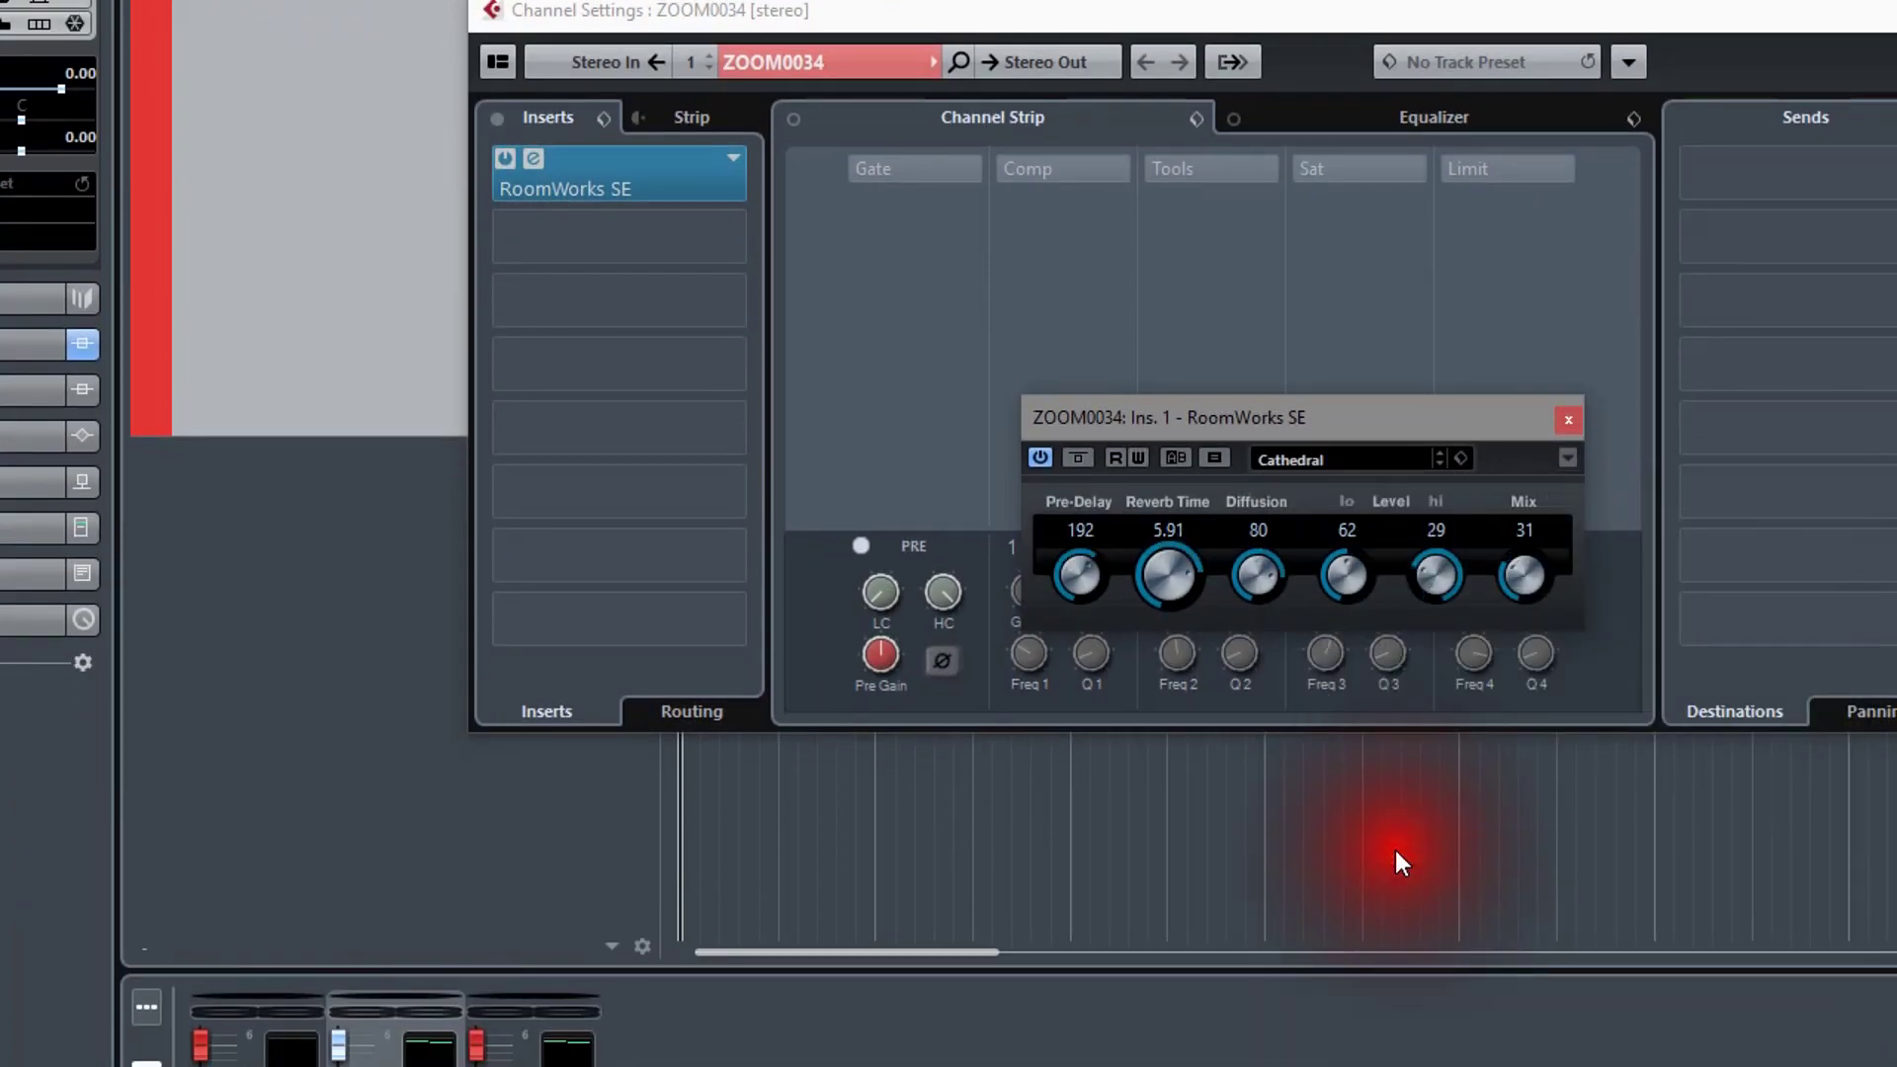
click(1568, 420)
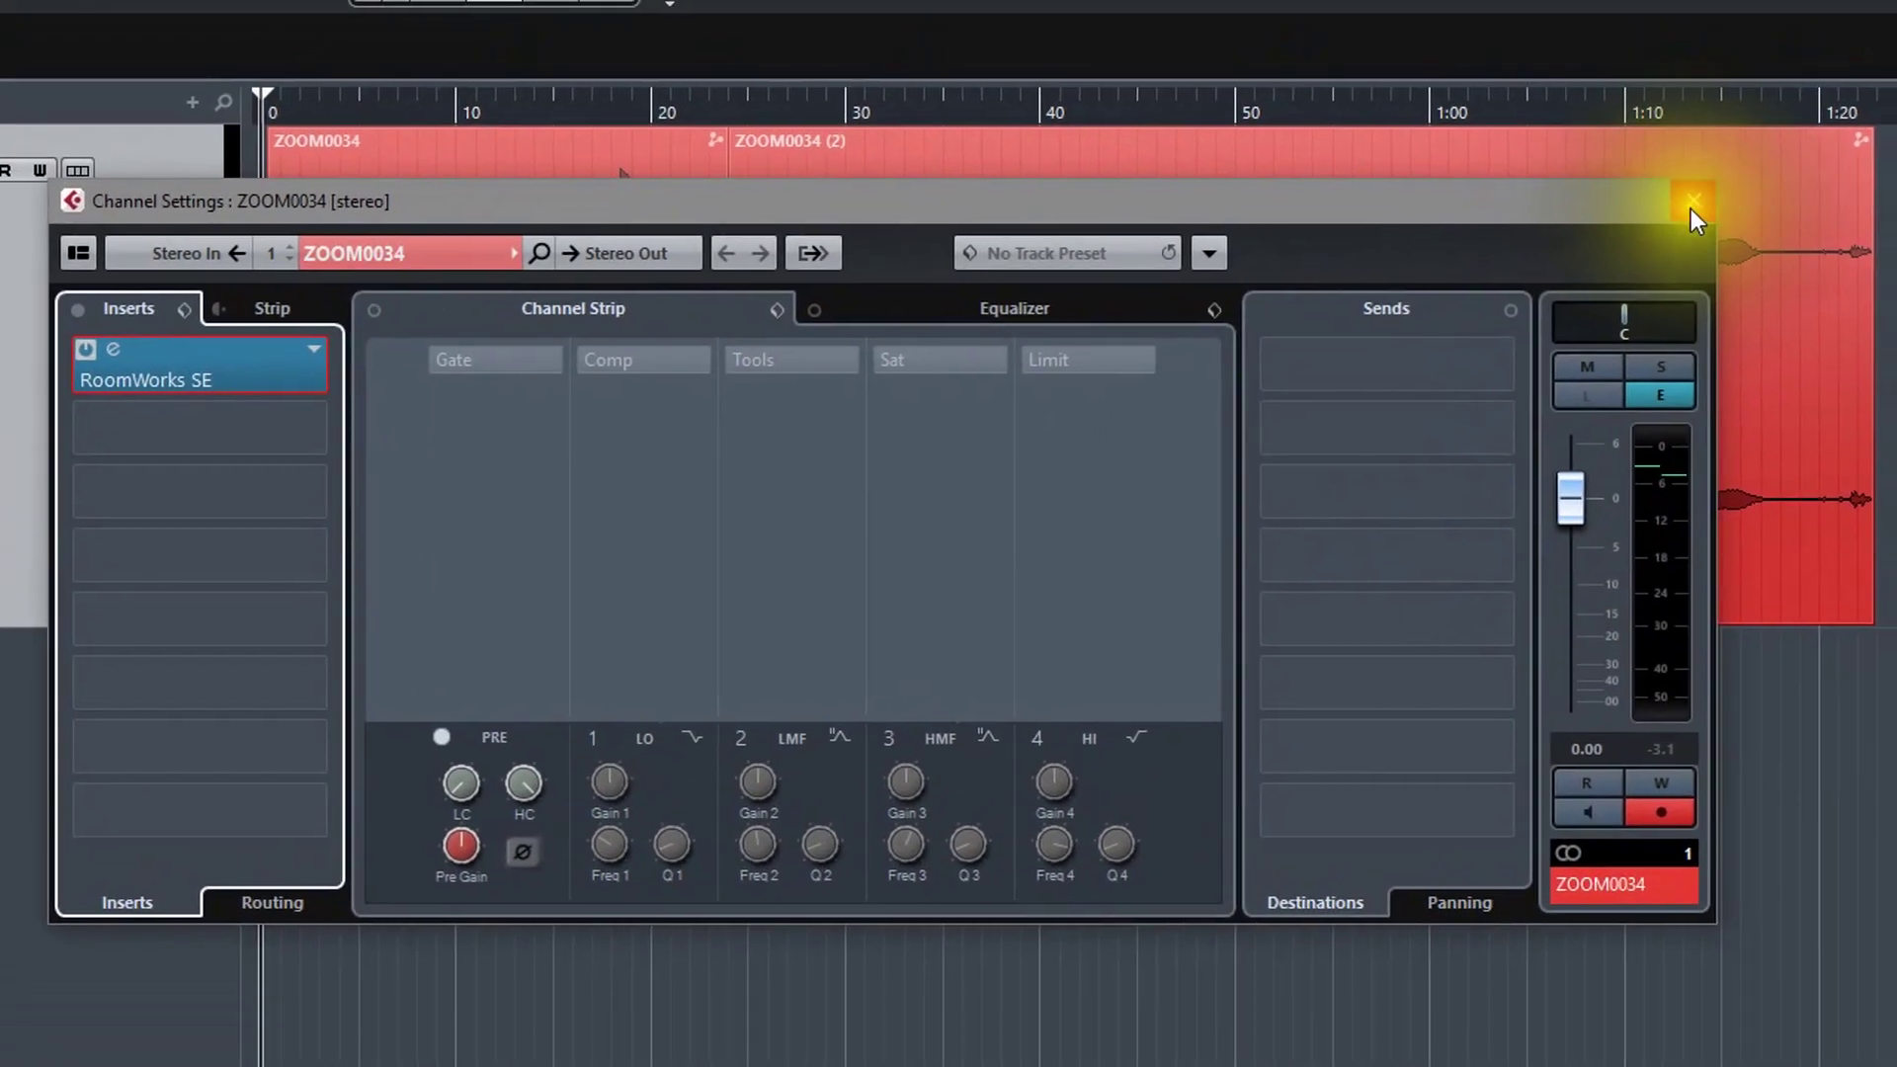
click(1691, 209)
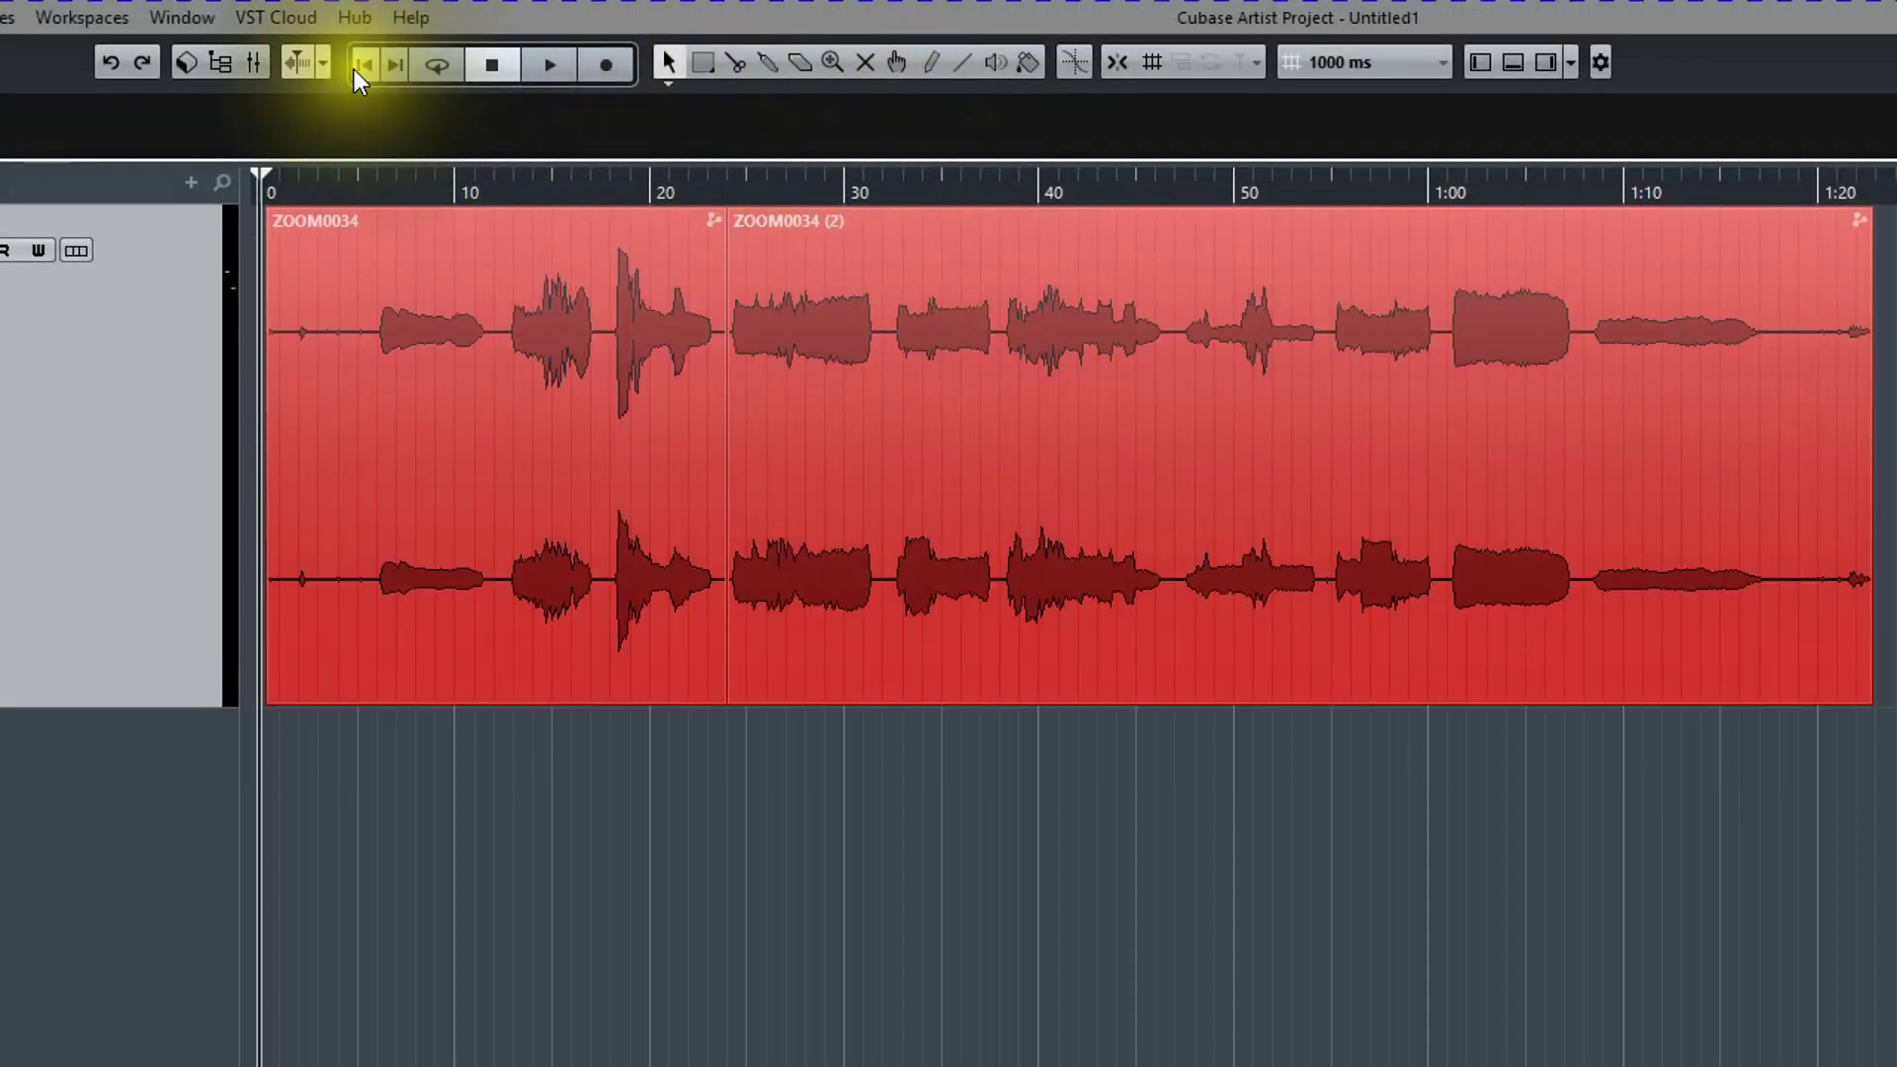
Step: Play the flute track from the project start to hear the reverb, and stop playback
click(359, 195)
click(546, 71)
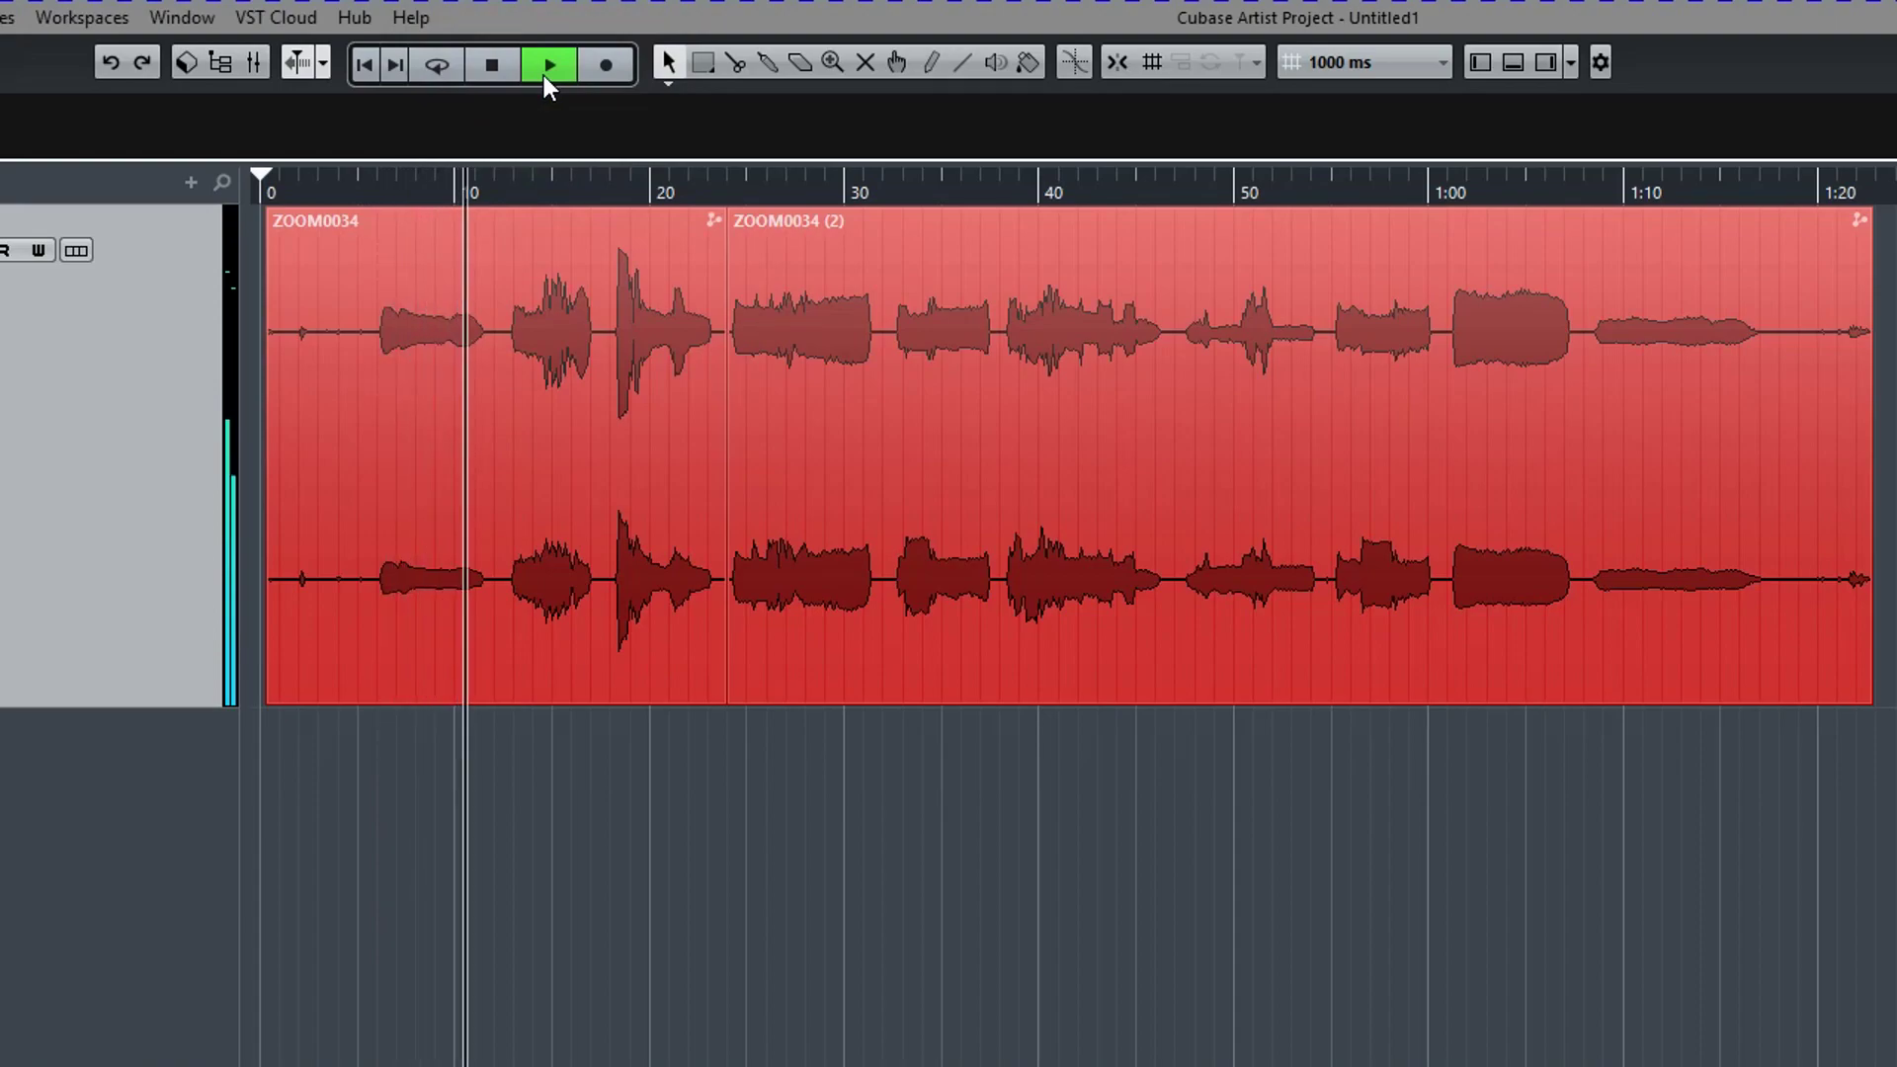
click(493, 70)
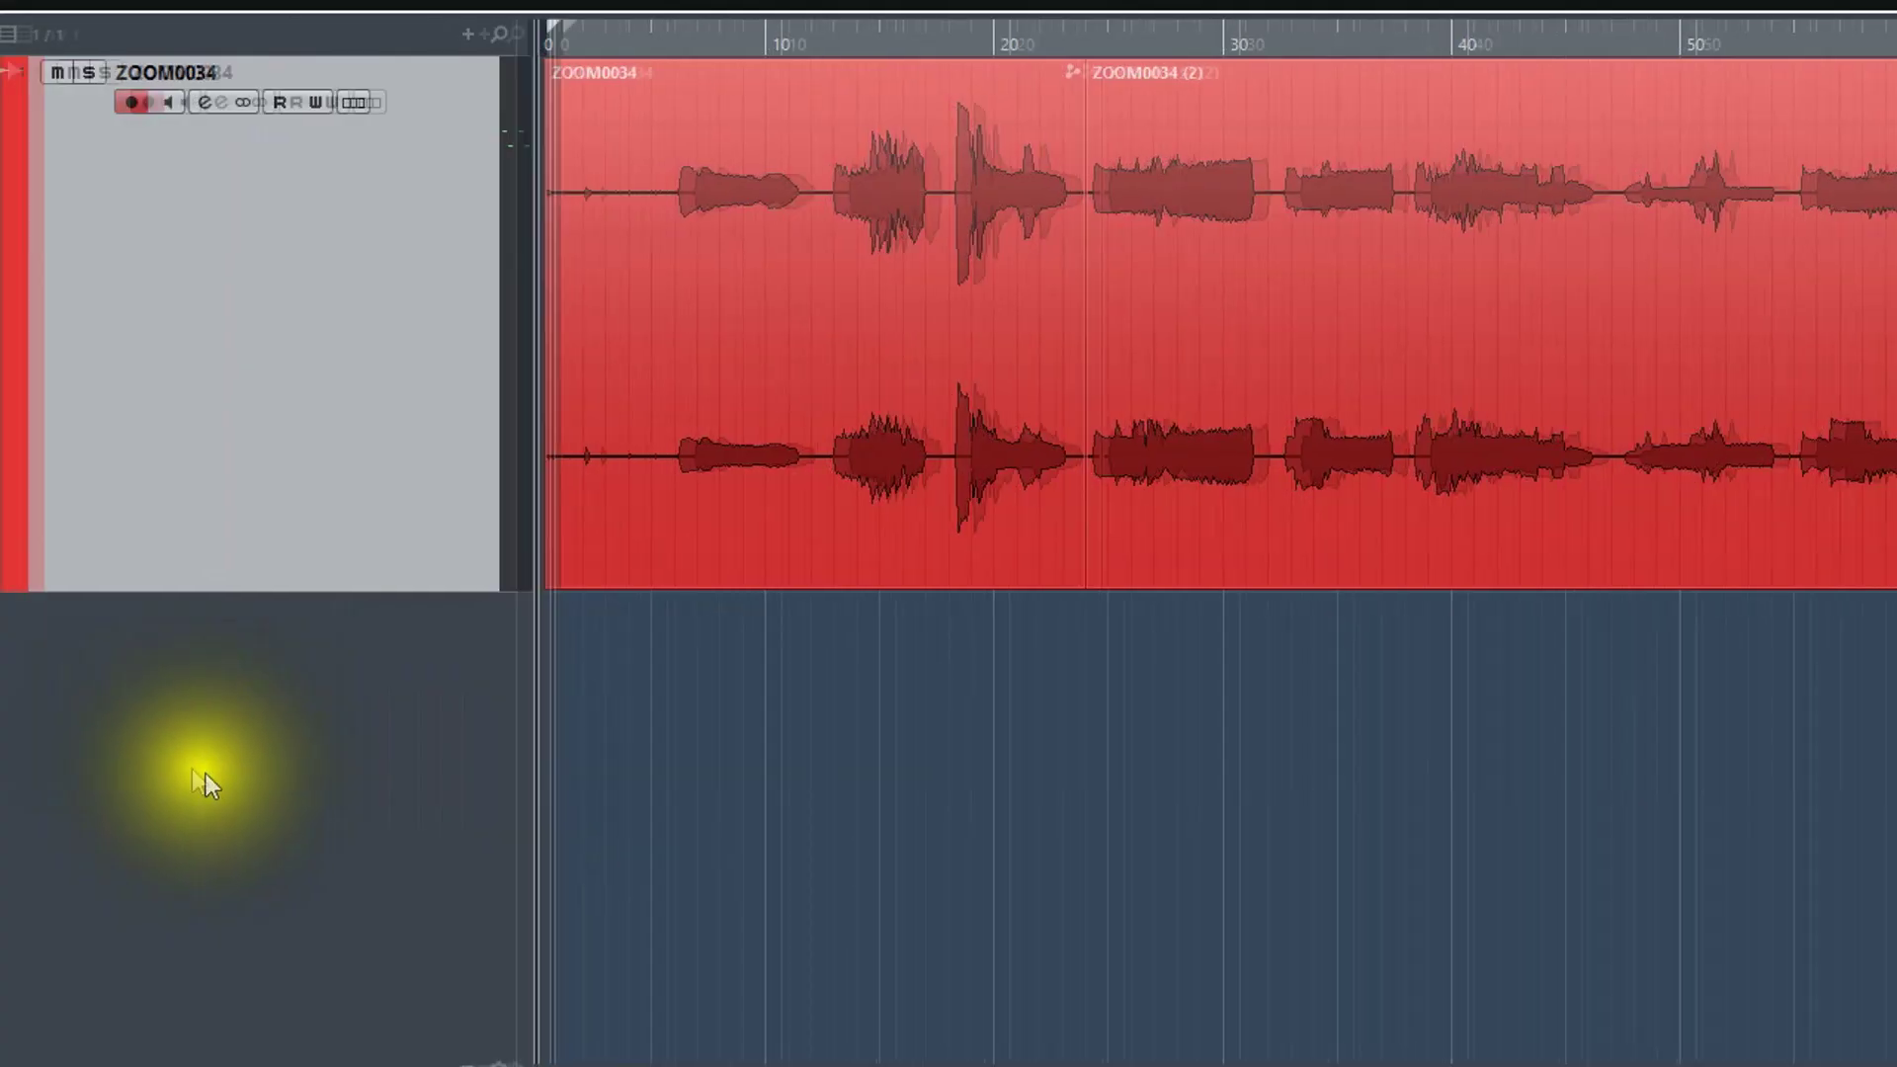
Step: Add one instrument track using the Padshop instrument, routed to Stereo Out
right_click(208, 770)
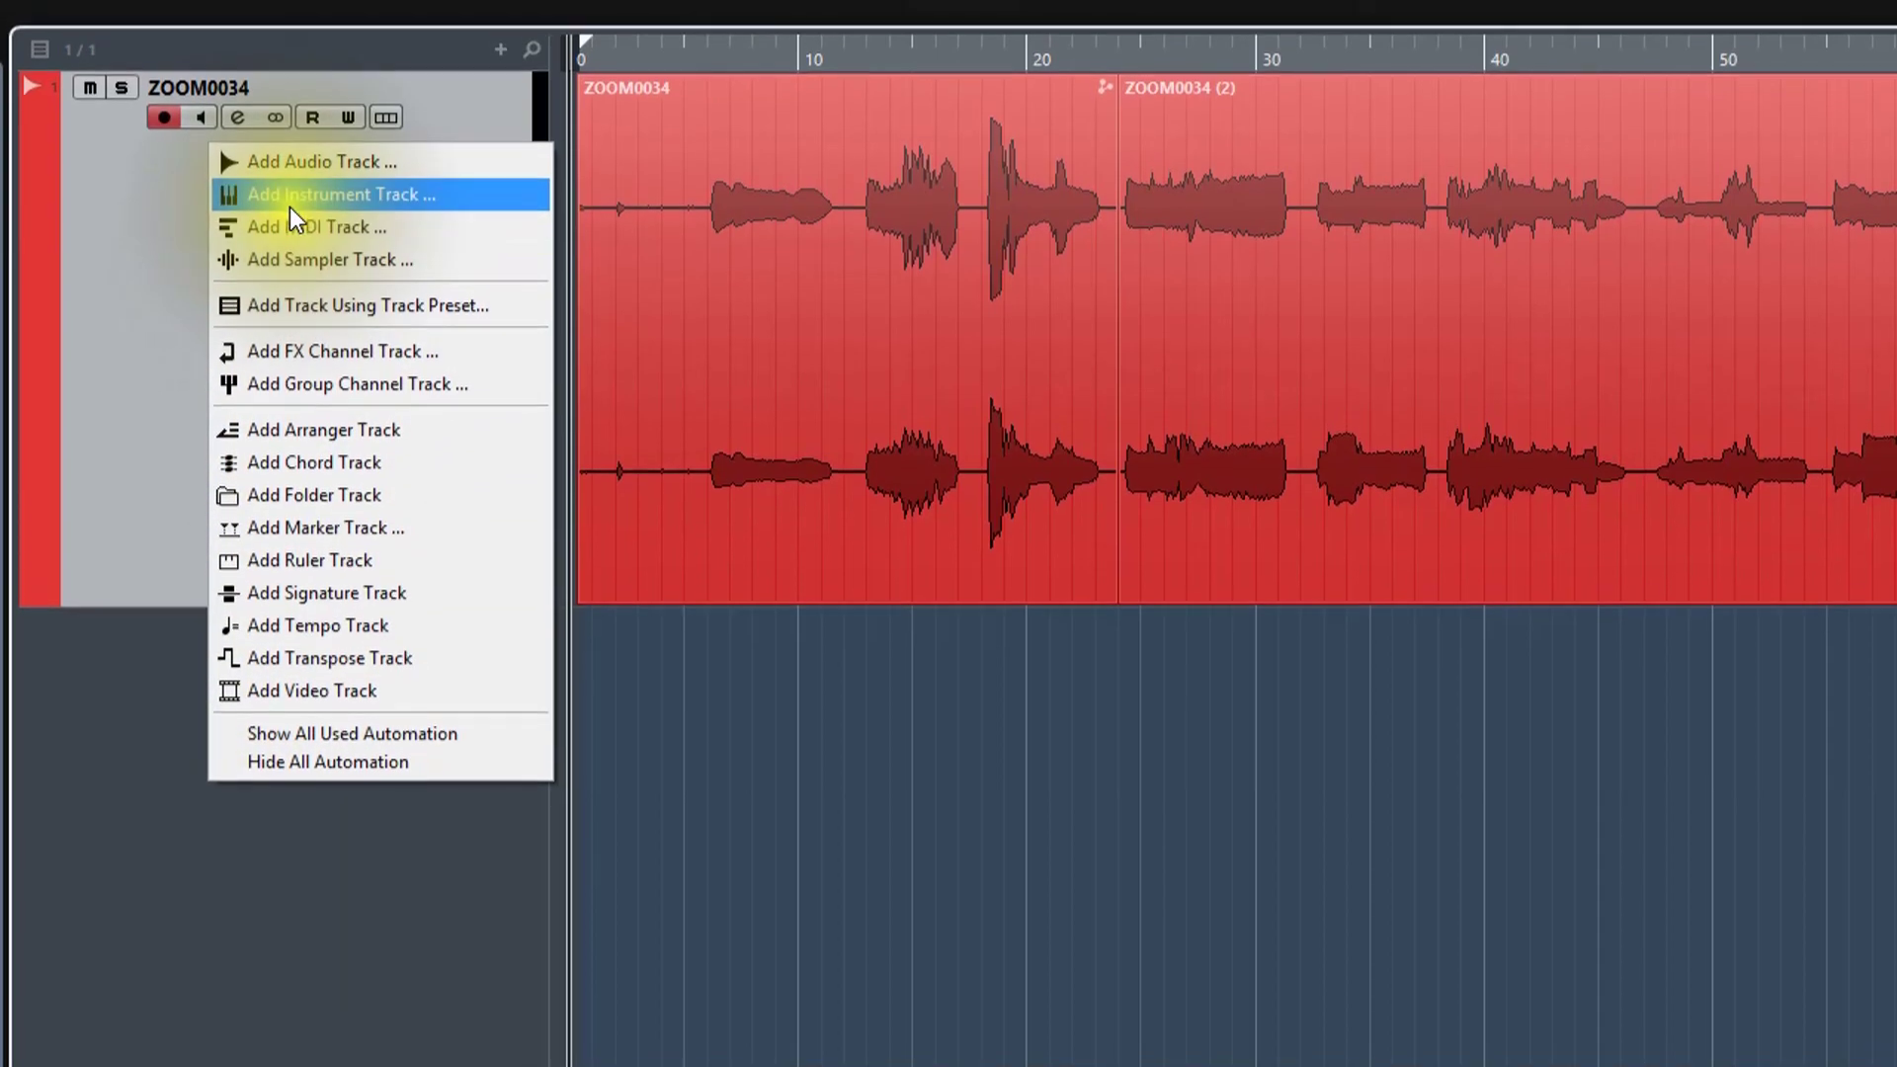
click(288, 205)
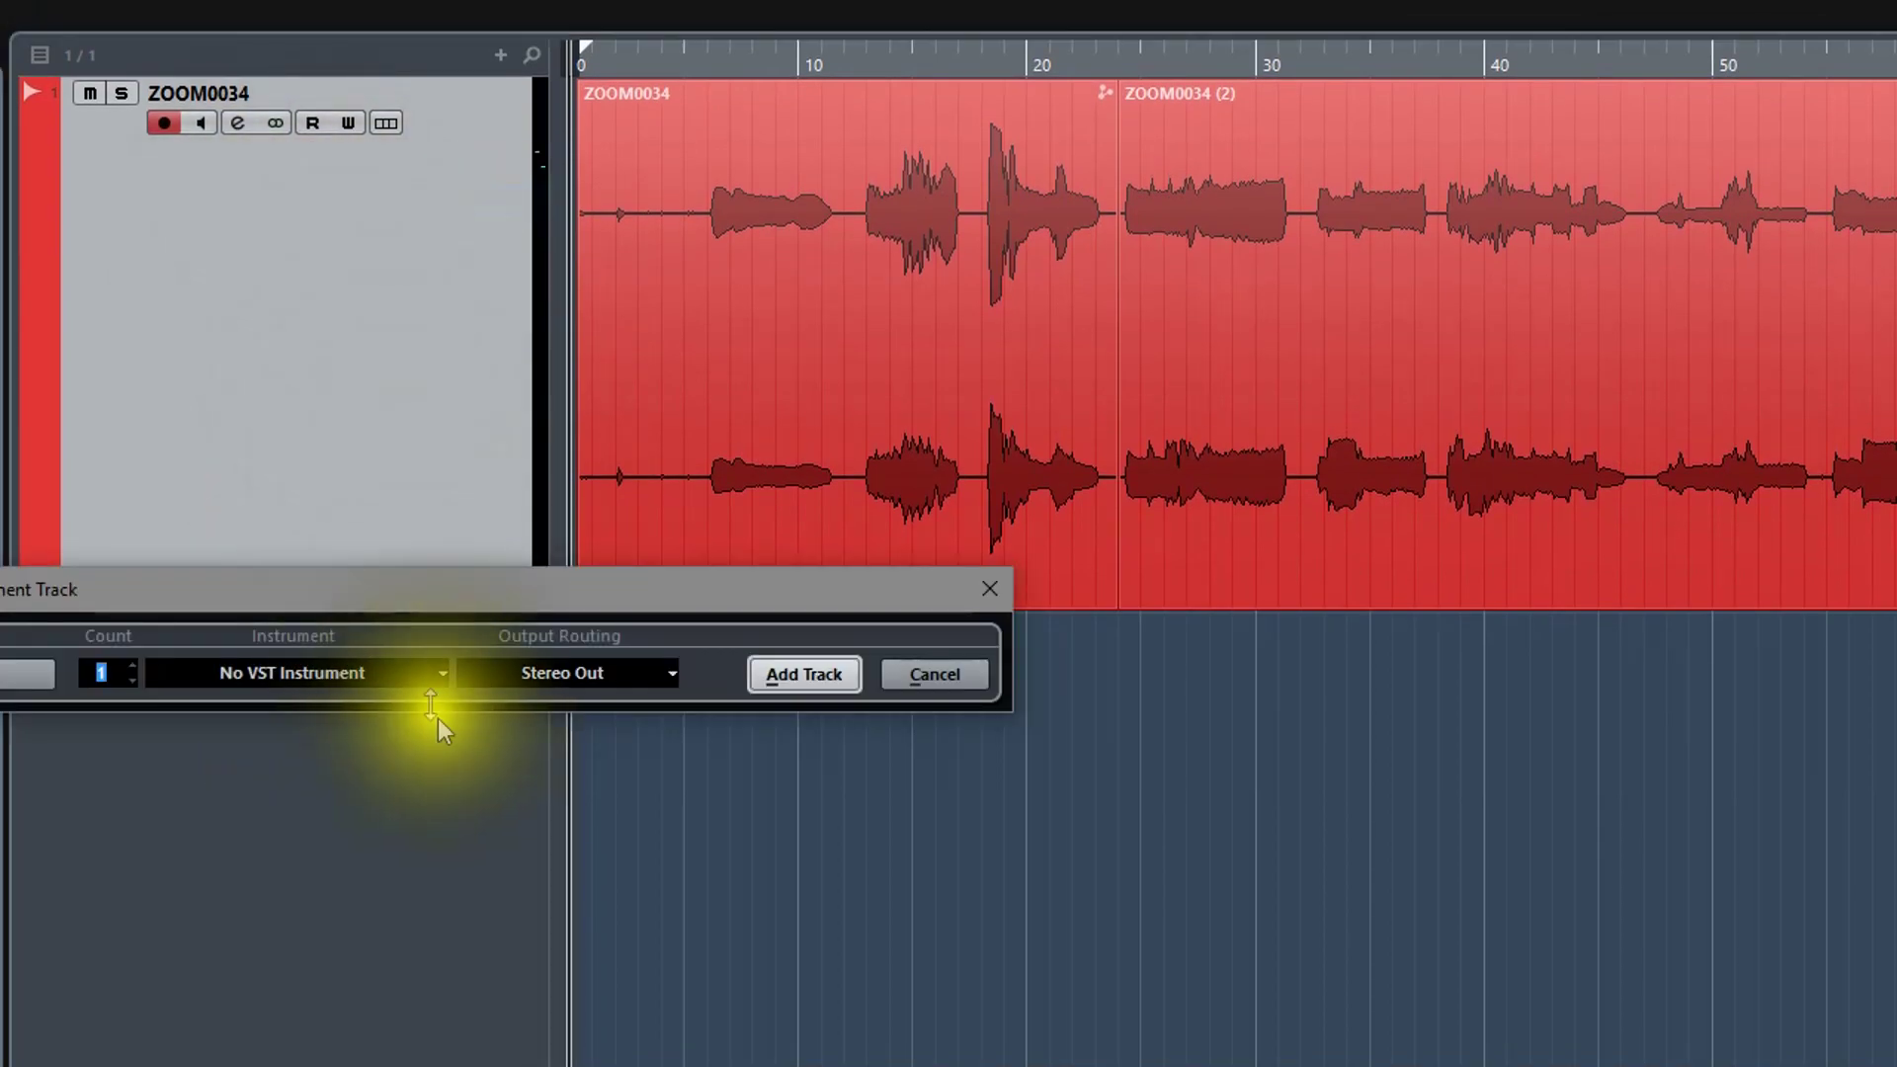
click(446, 676)
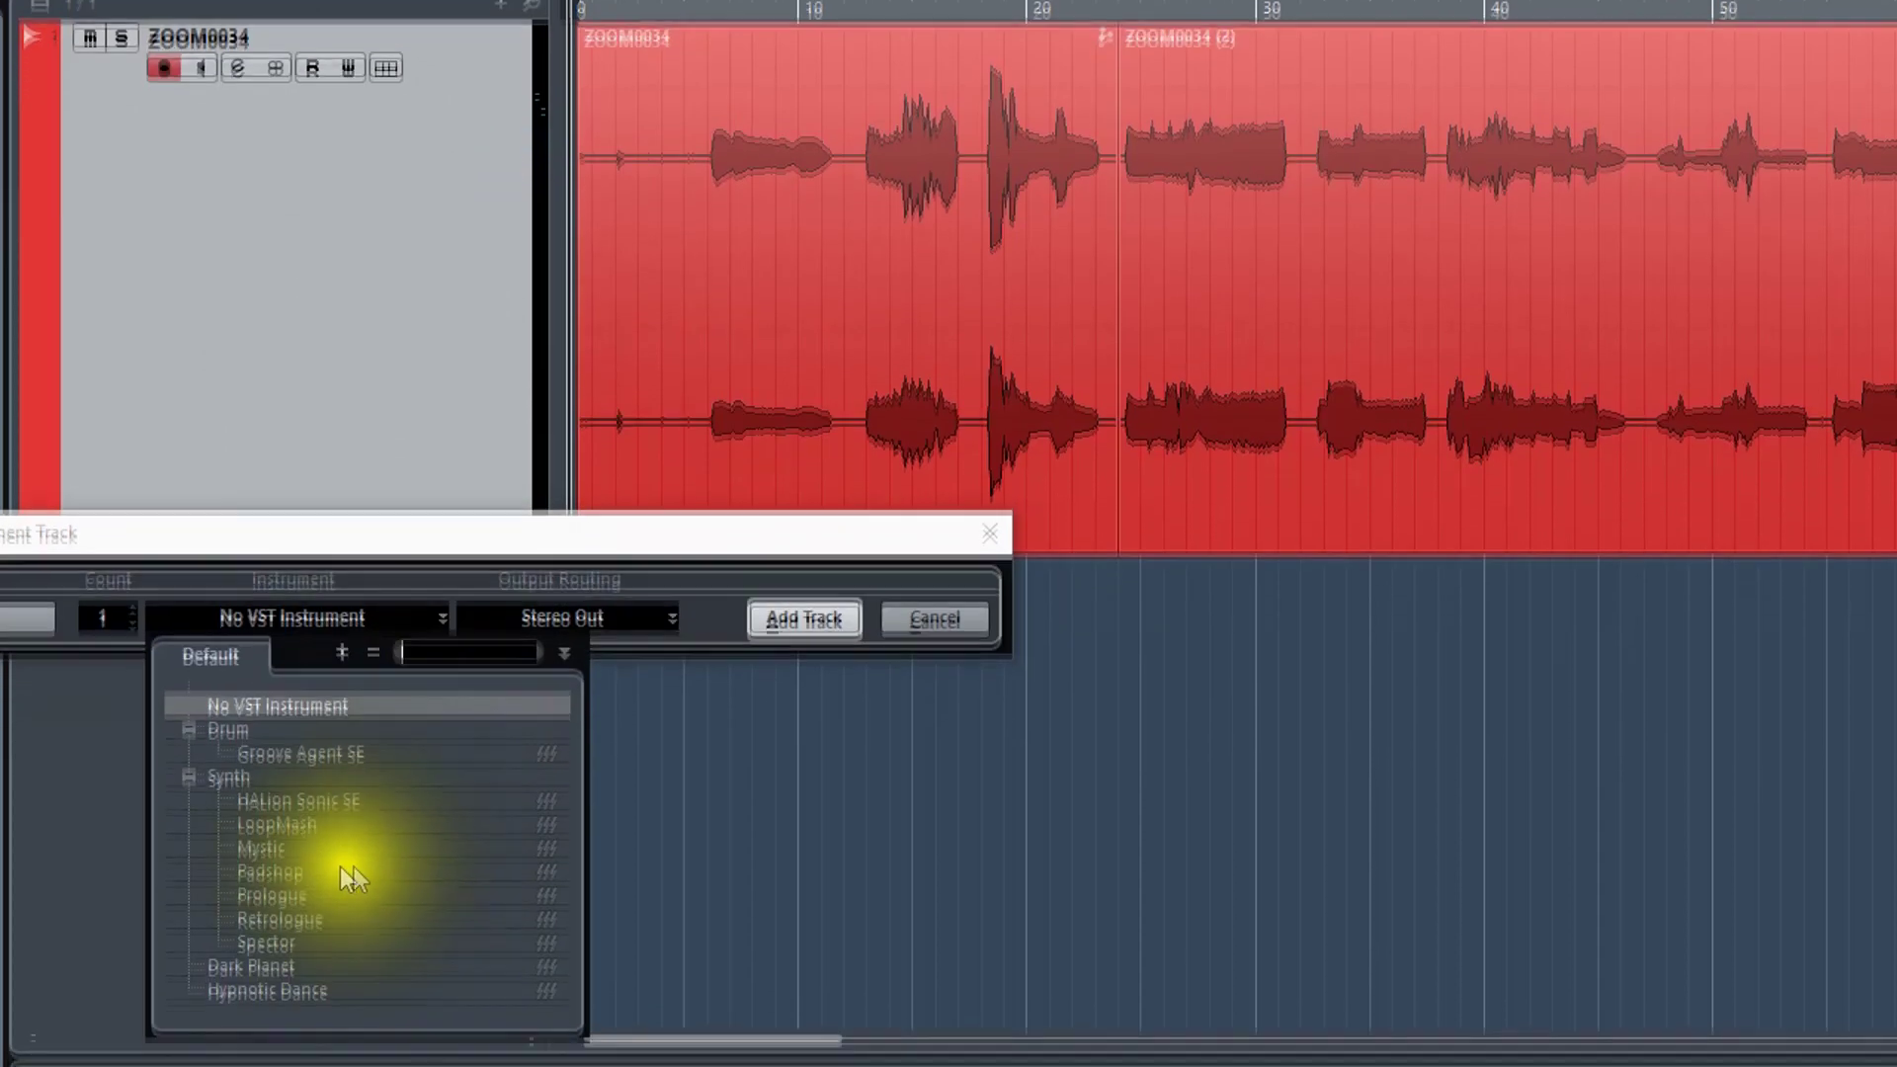
click(289, 873)
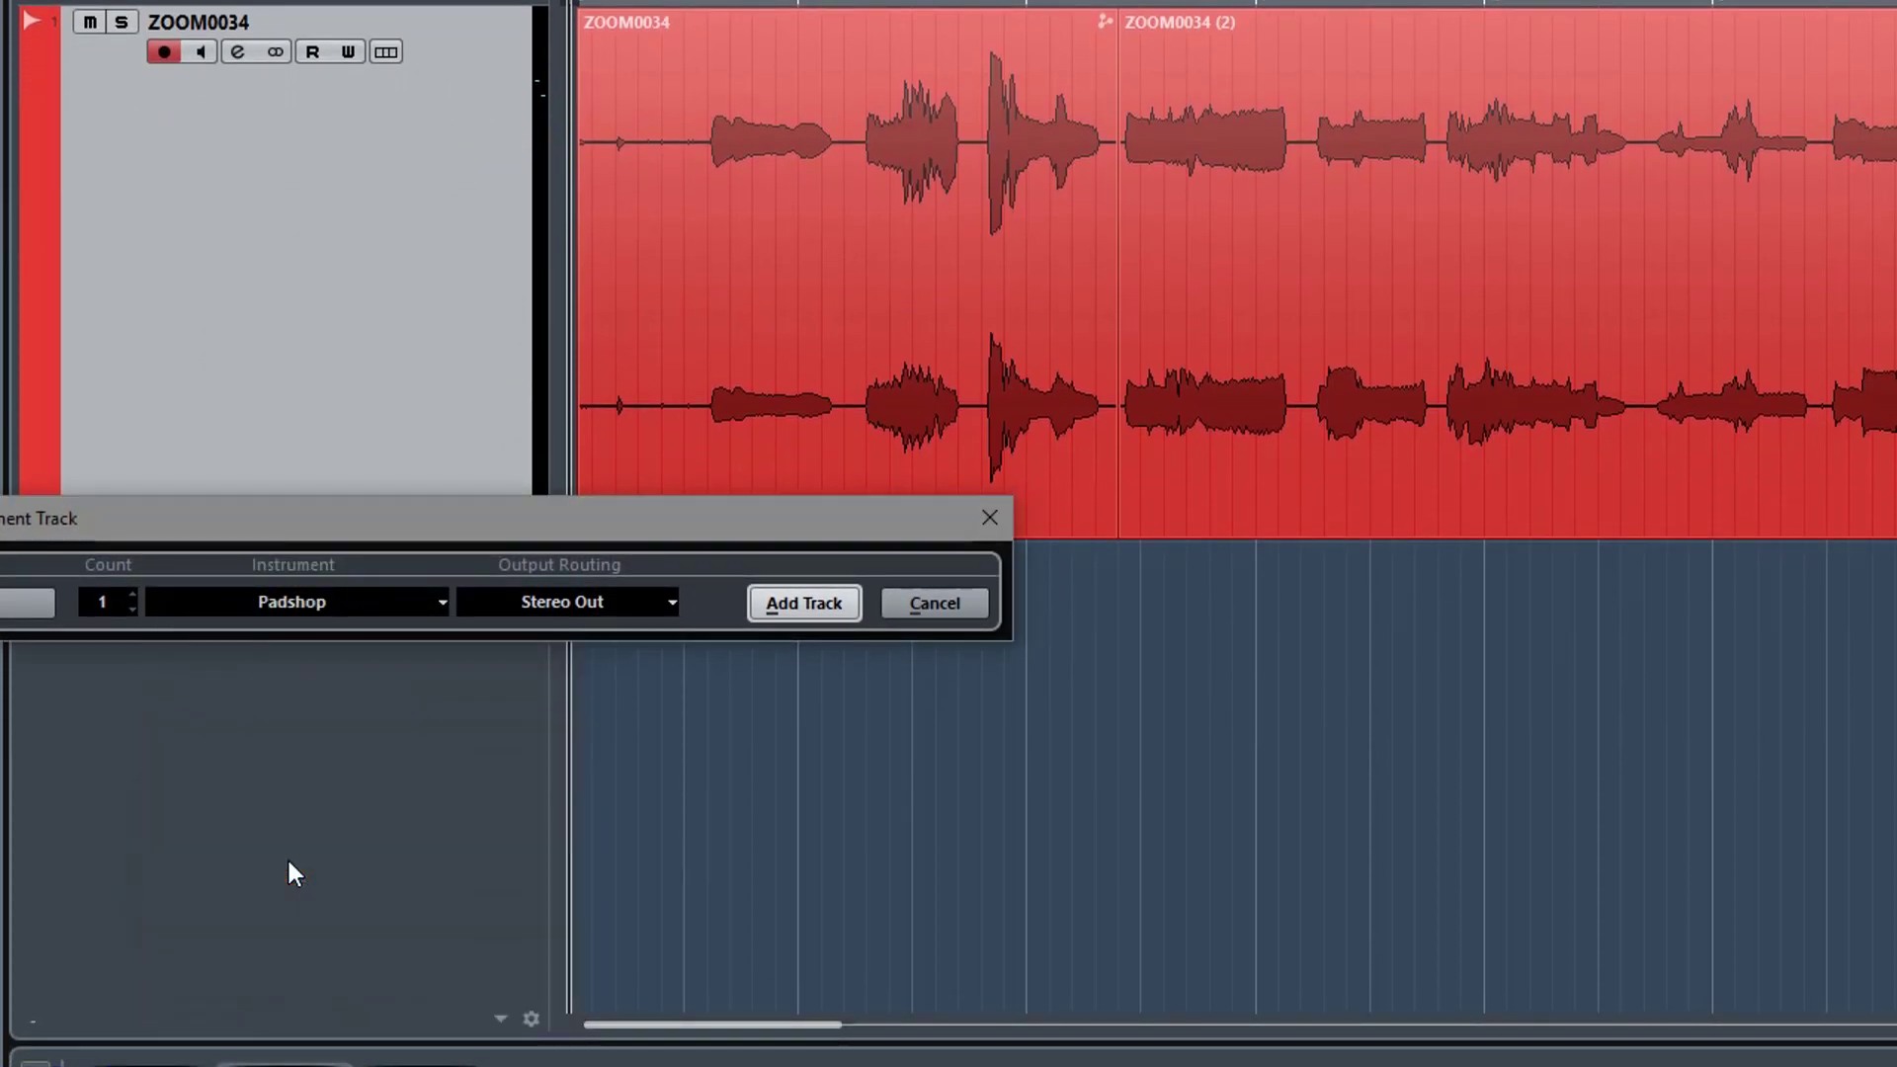
click(804, 603)
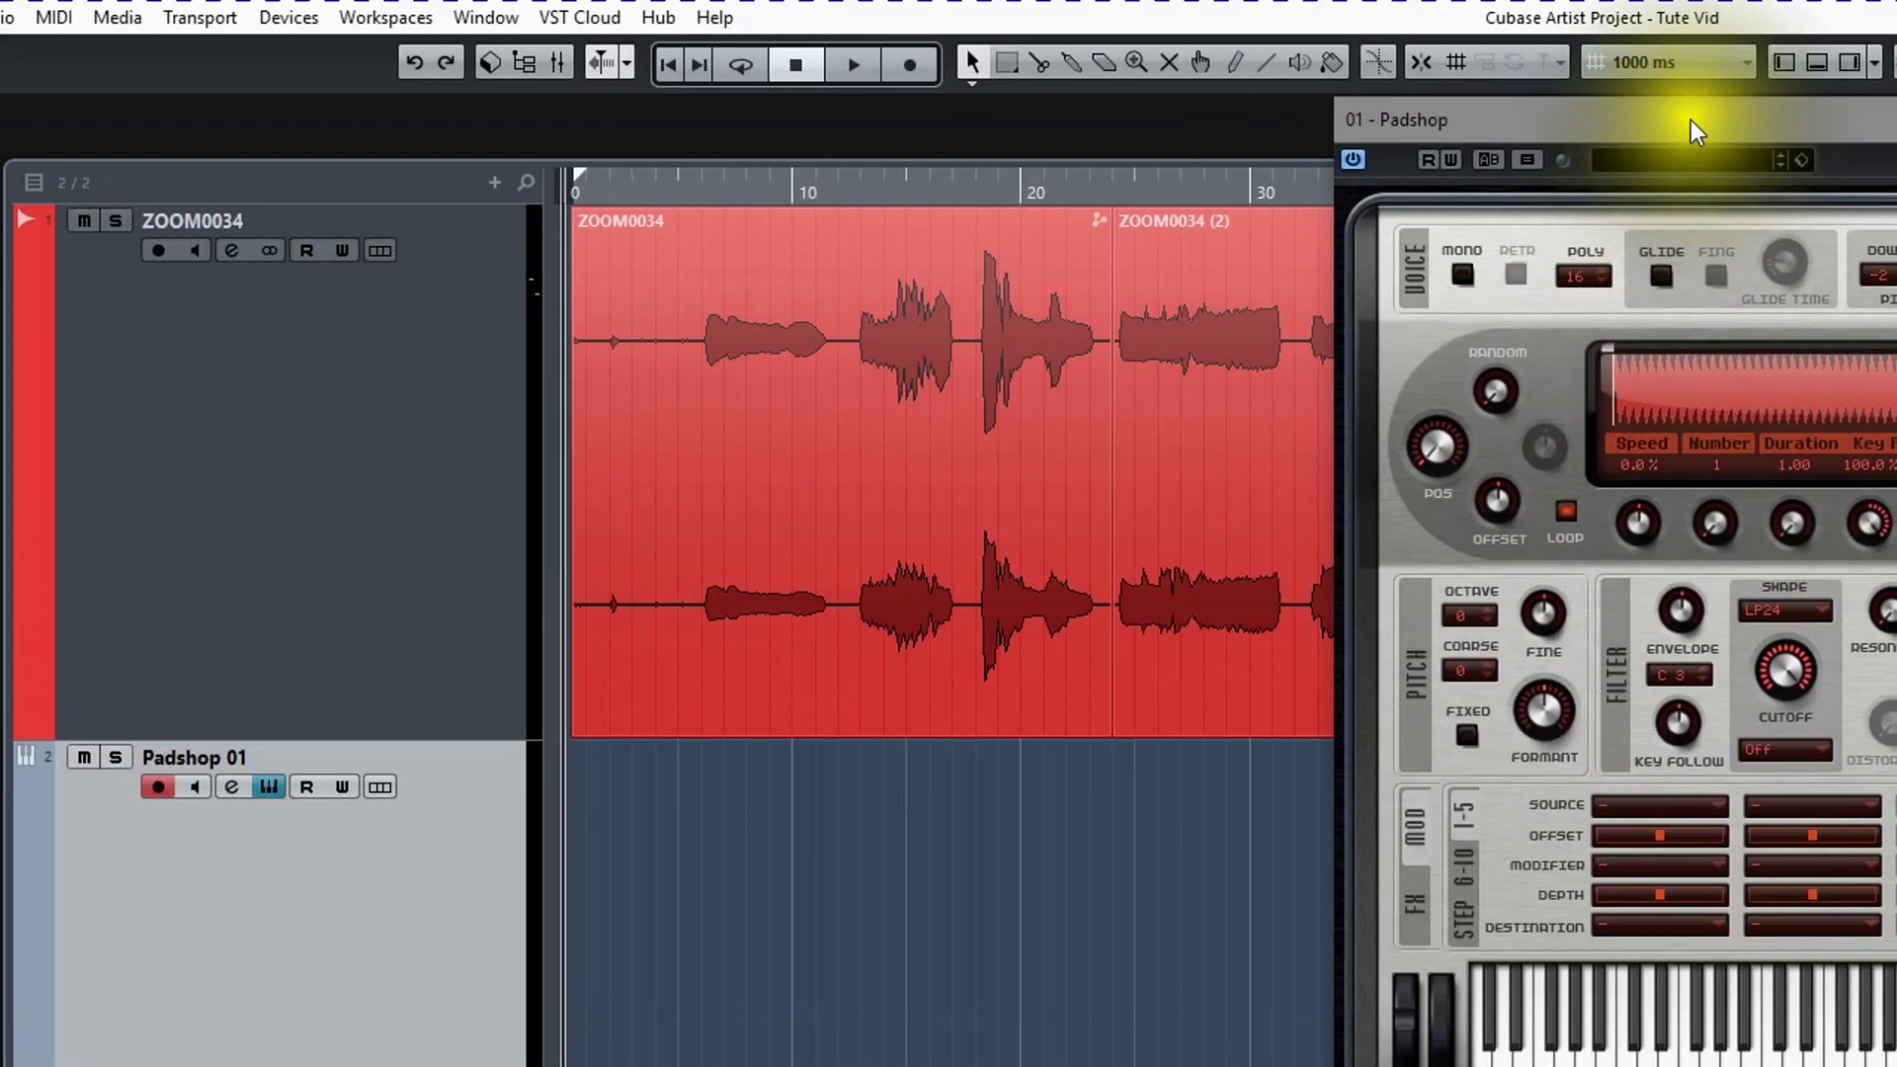
Step: Move the Padshop window clear of the track list and colour the Padshop 01 track amber yellow
drag(1692, 120, 1610, 1047)
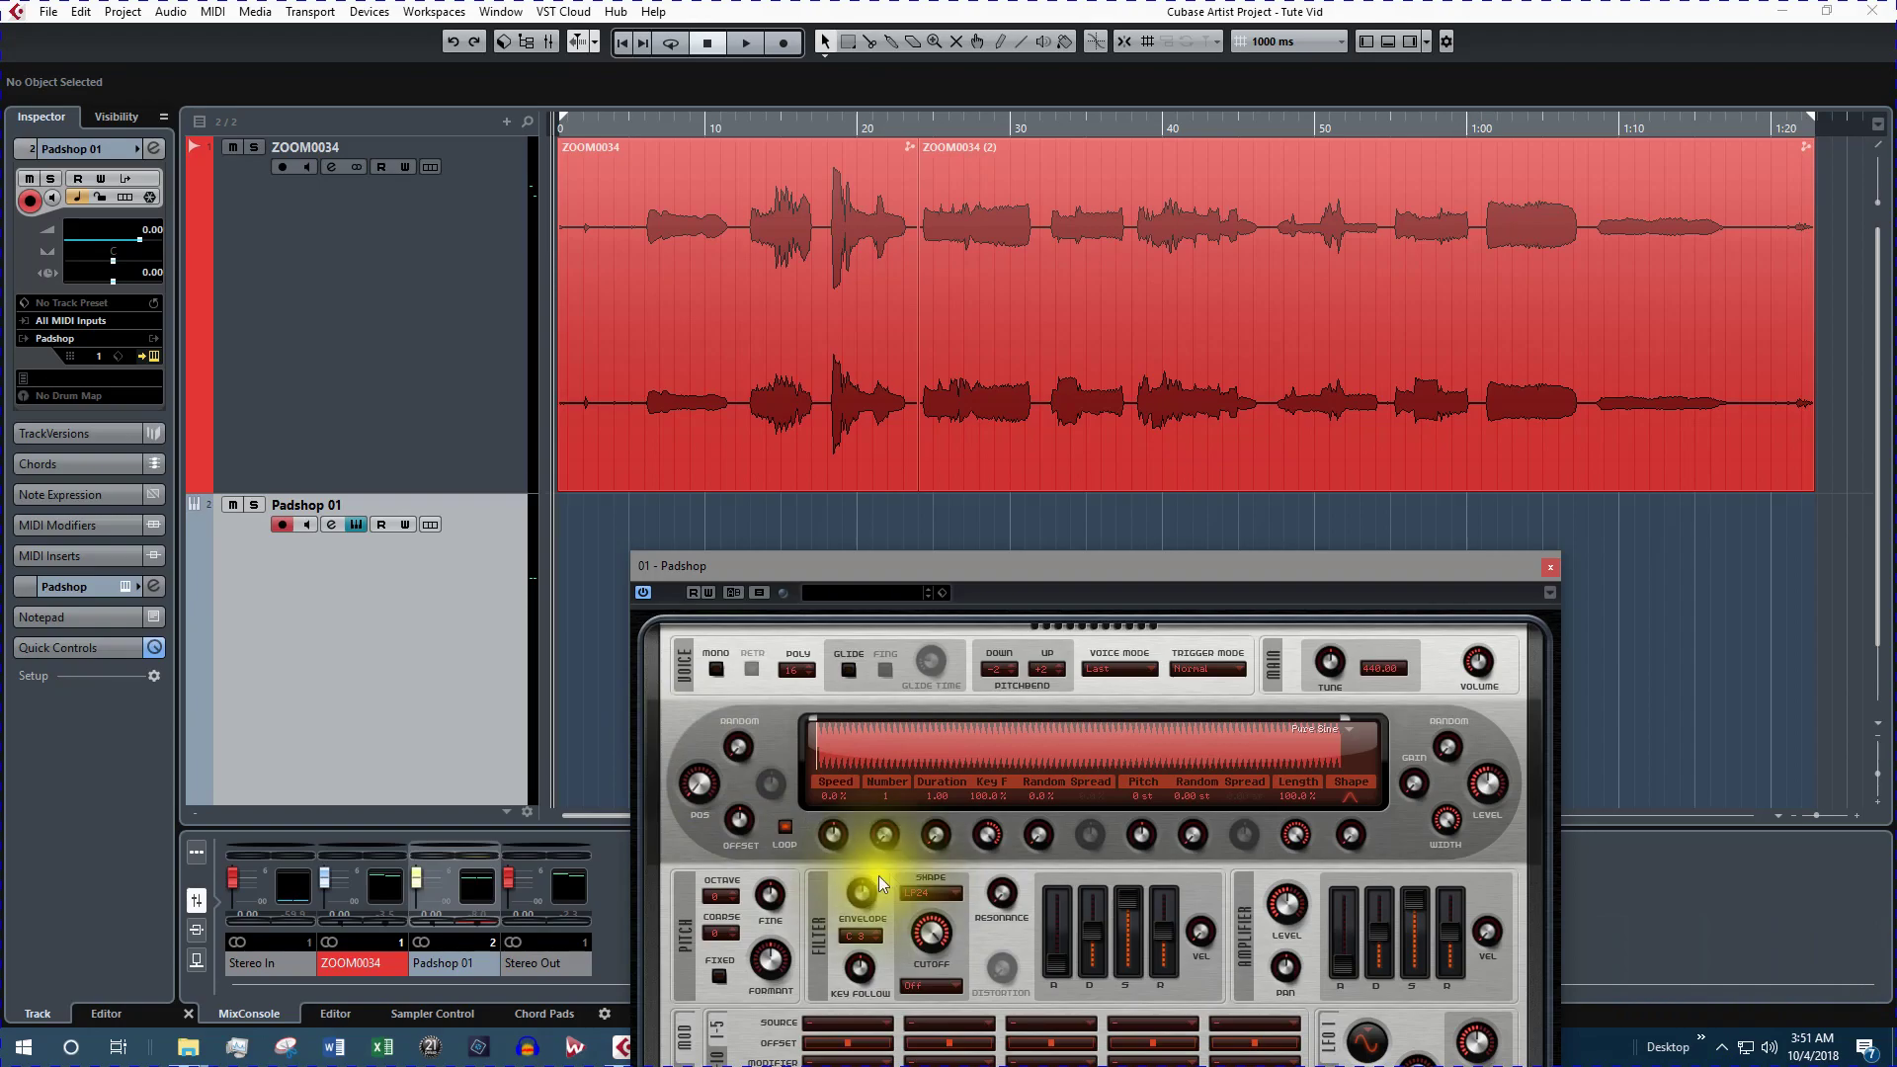
click(383, 649)
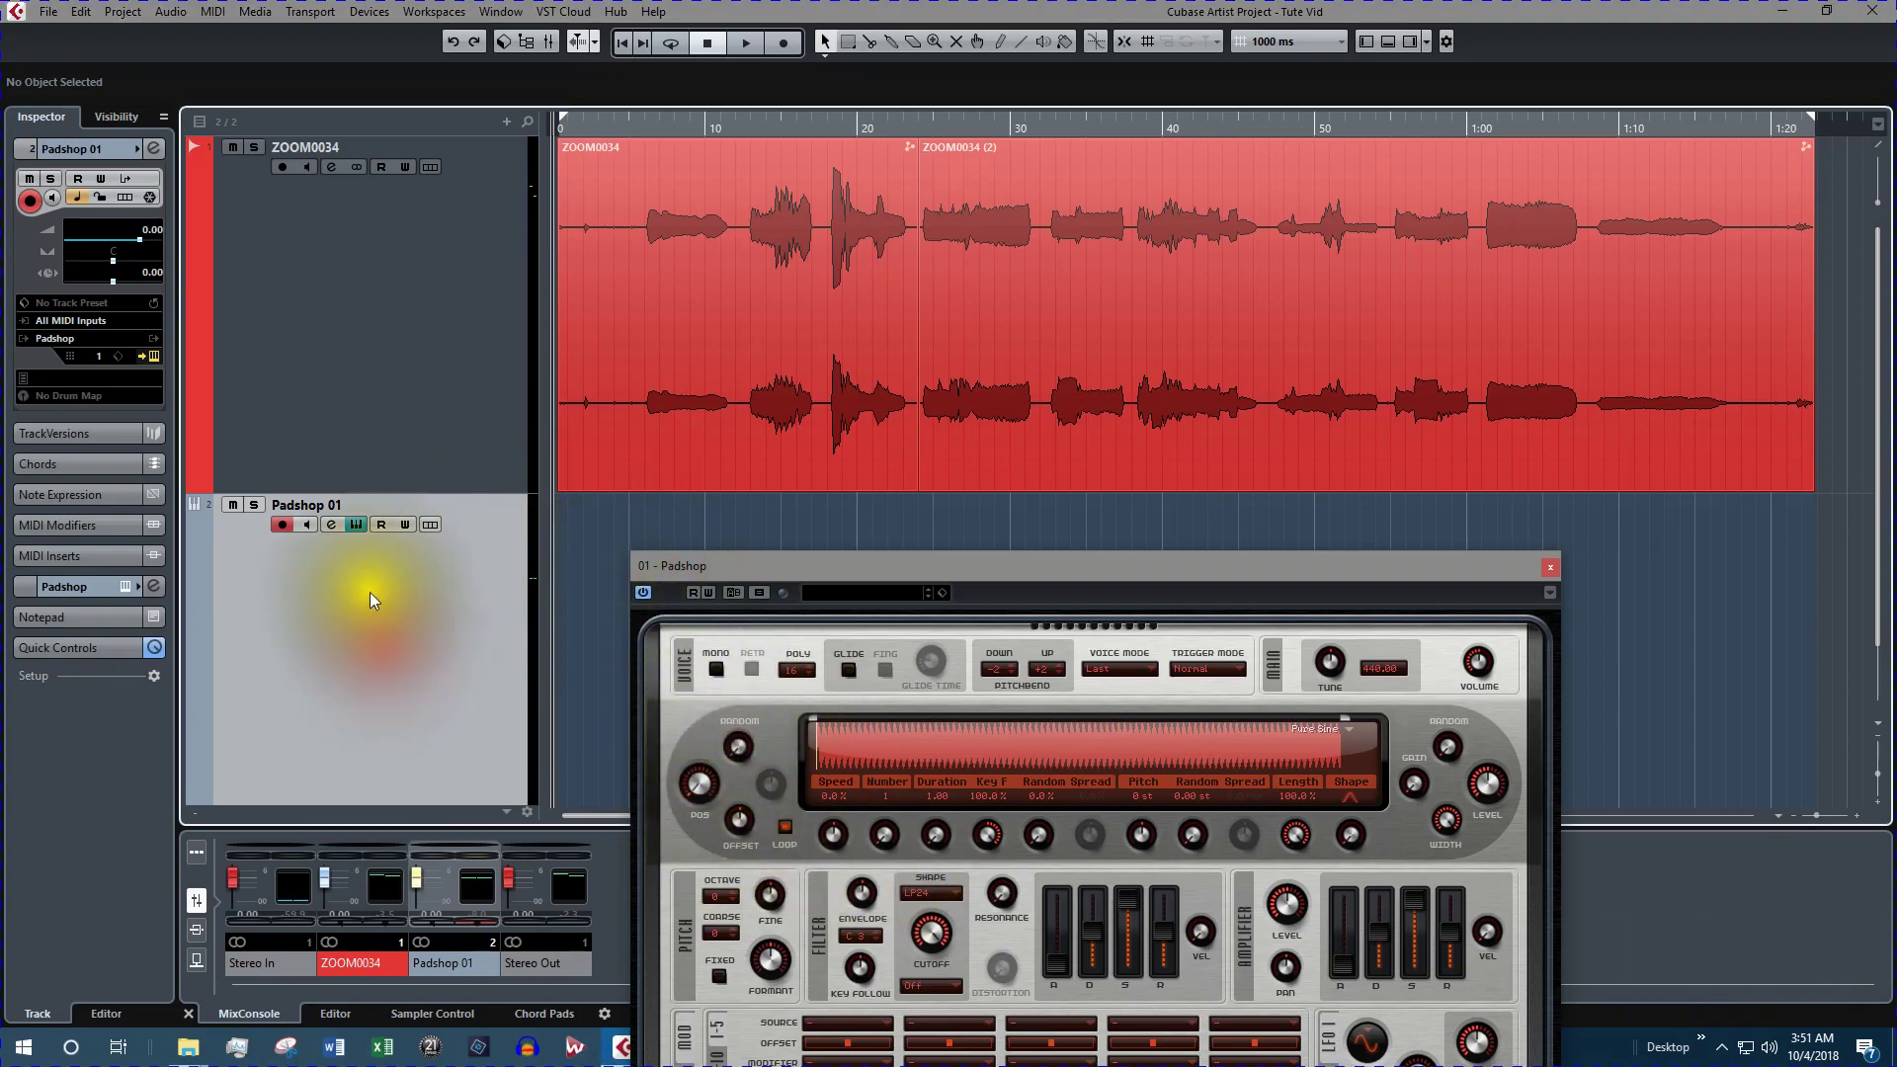
click(135, 149)
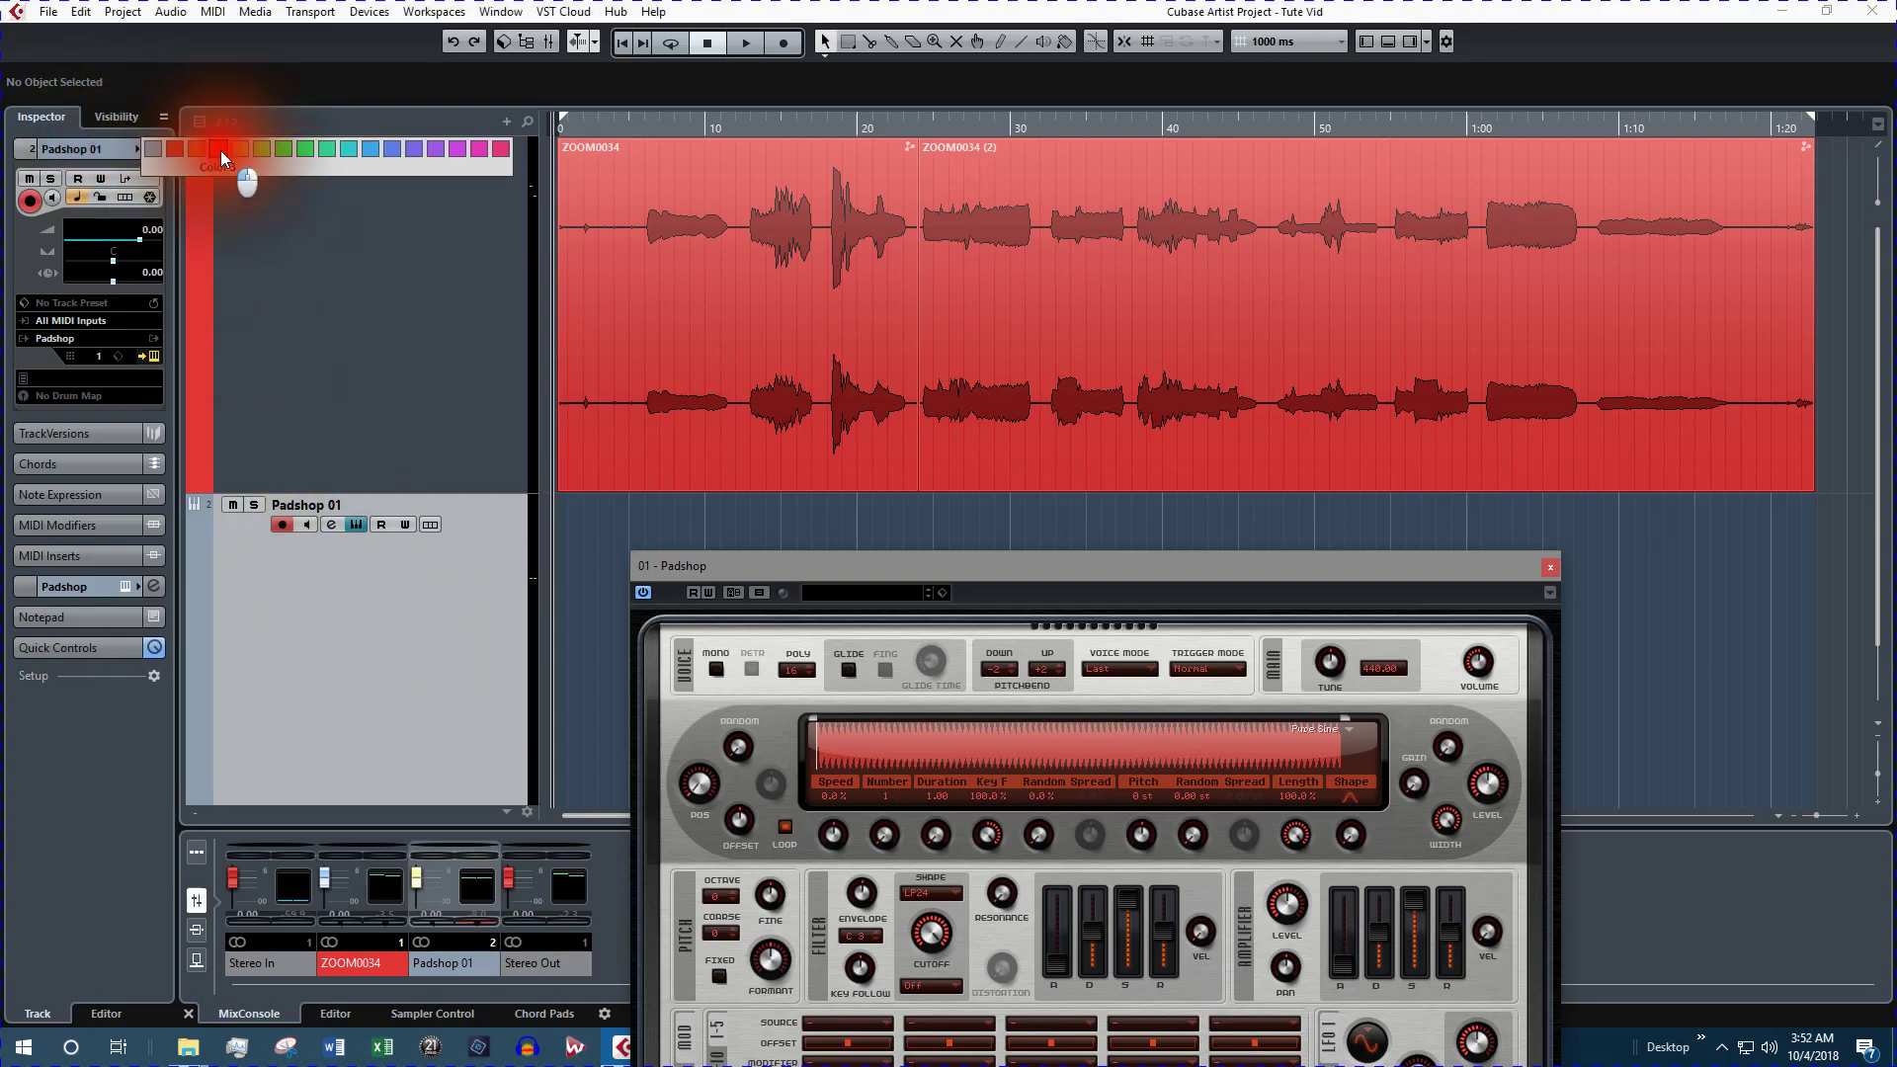
click(221, 151)
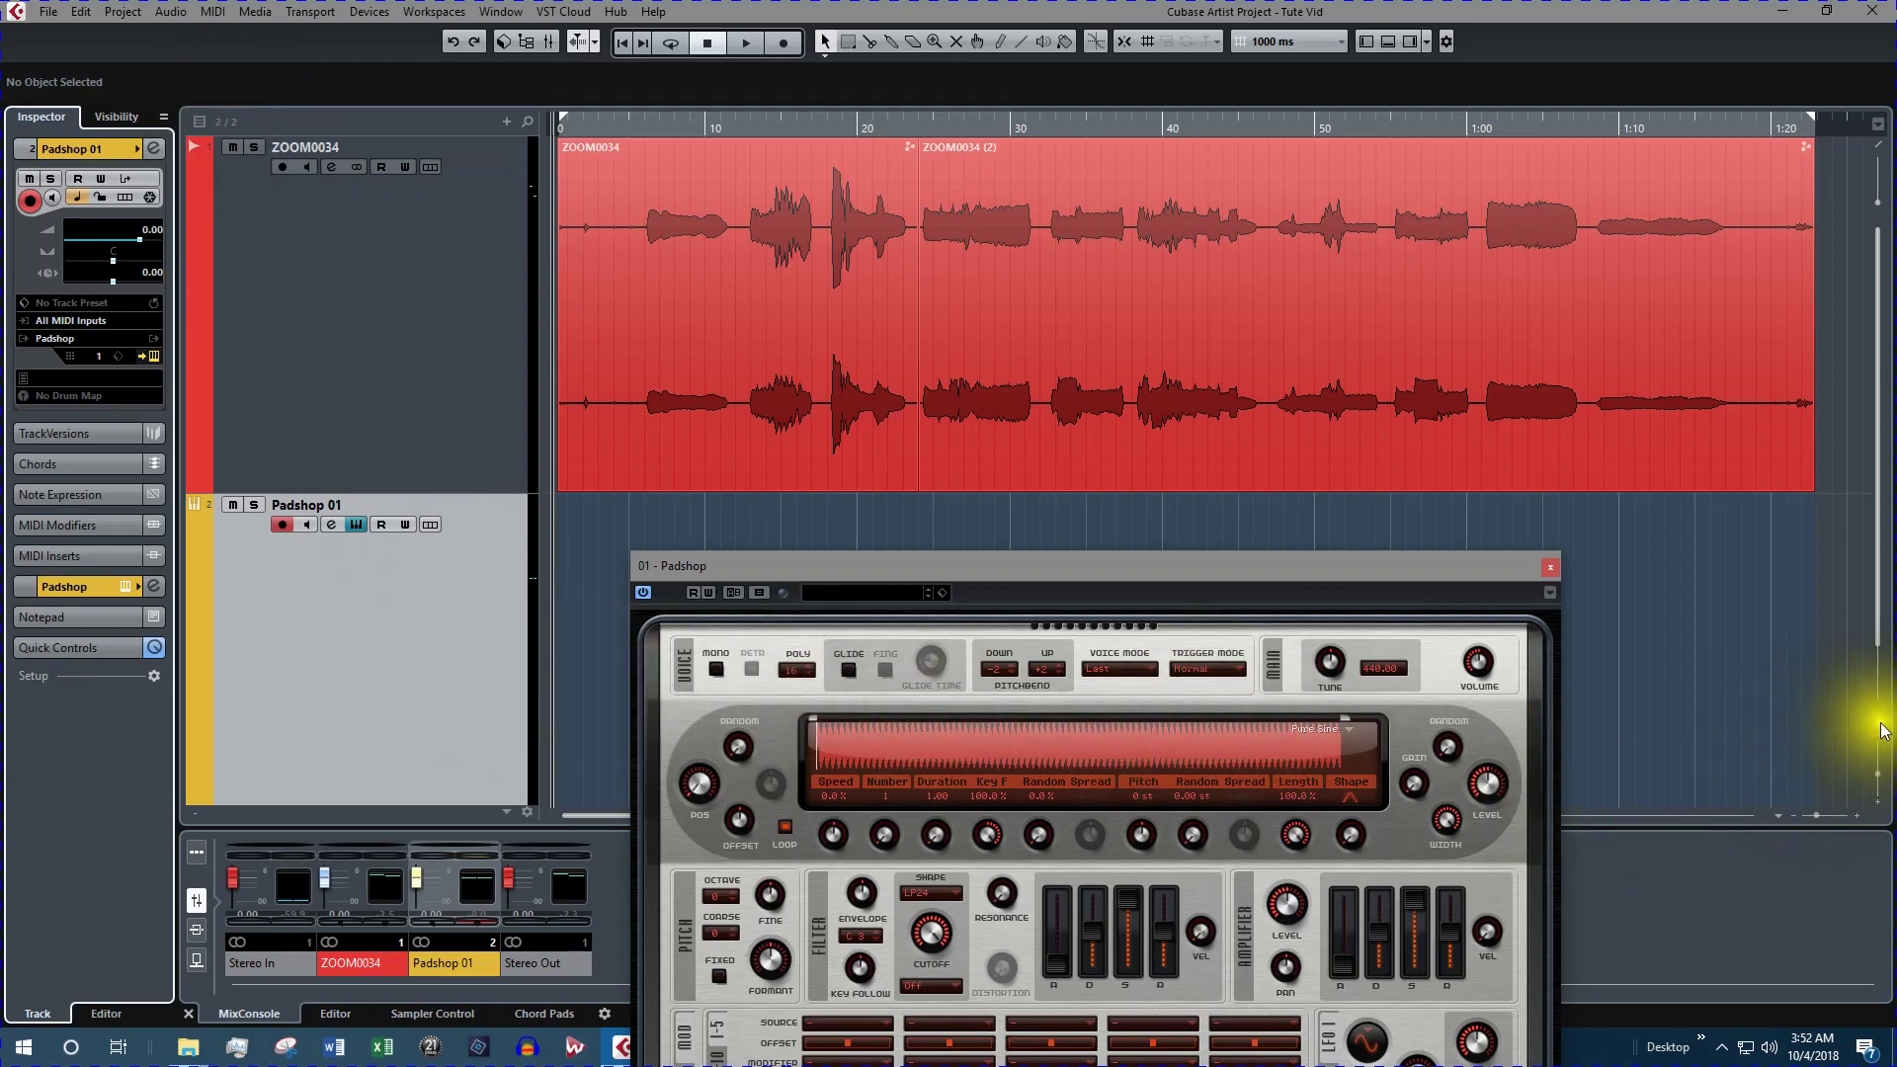
Step: Reduce the height of both tracks, enlarge the mixer area to show the faders and reposition the Padshop window
drag(1879, 775, 1828, 805)
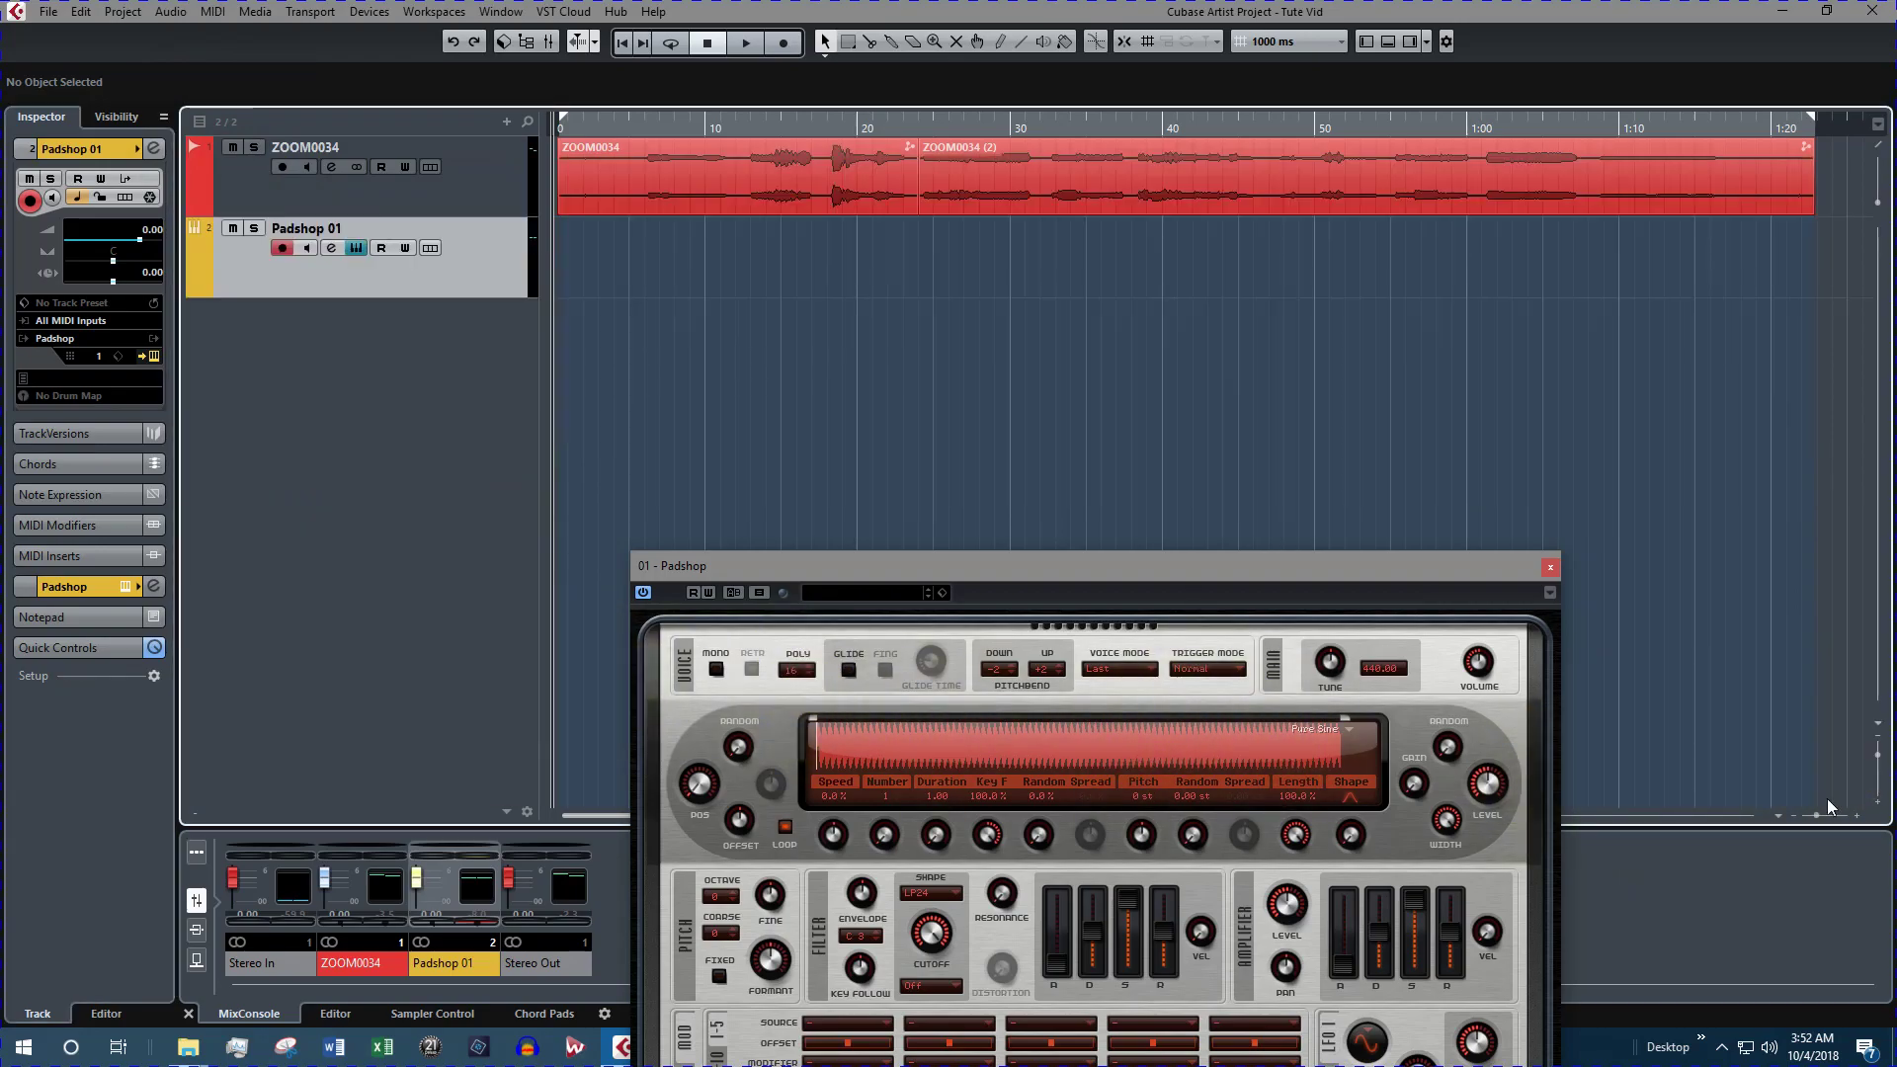
click(1828, 799)
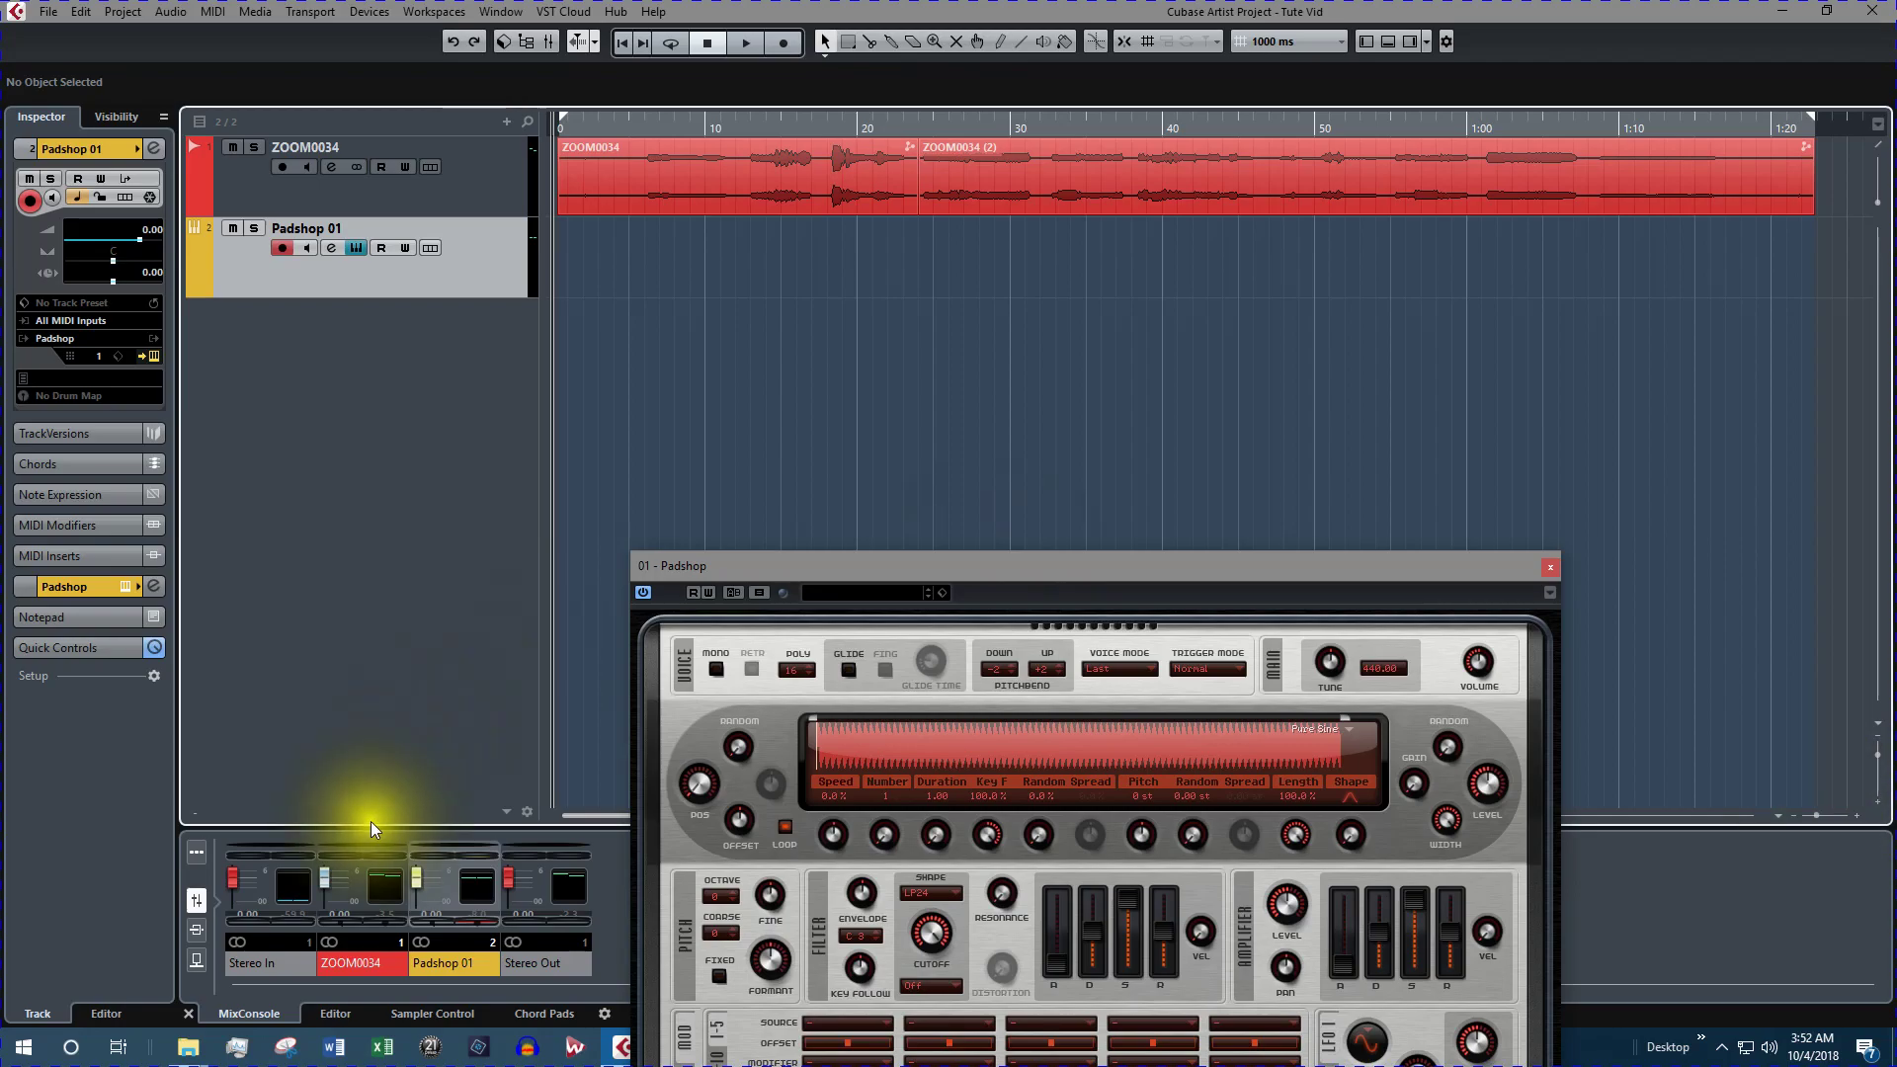
drag(366, 823, 364, 632)
drag(1054, 565, 1310, 295)
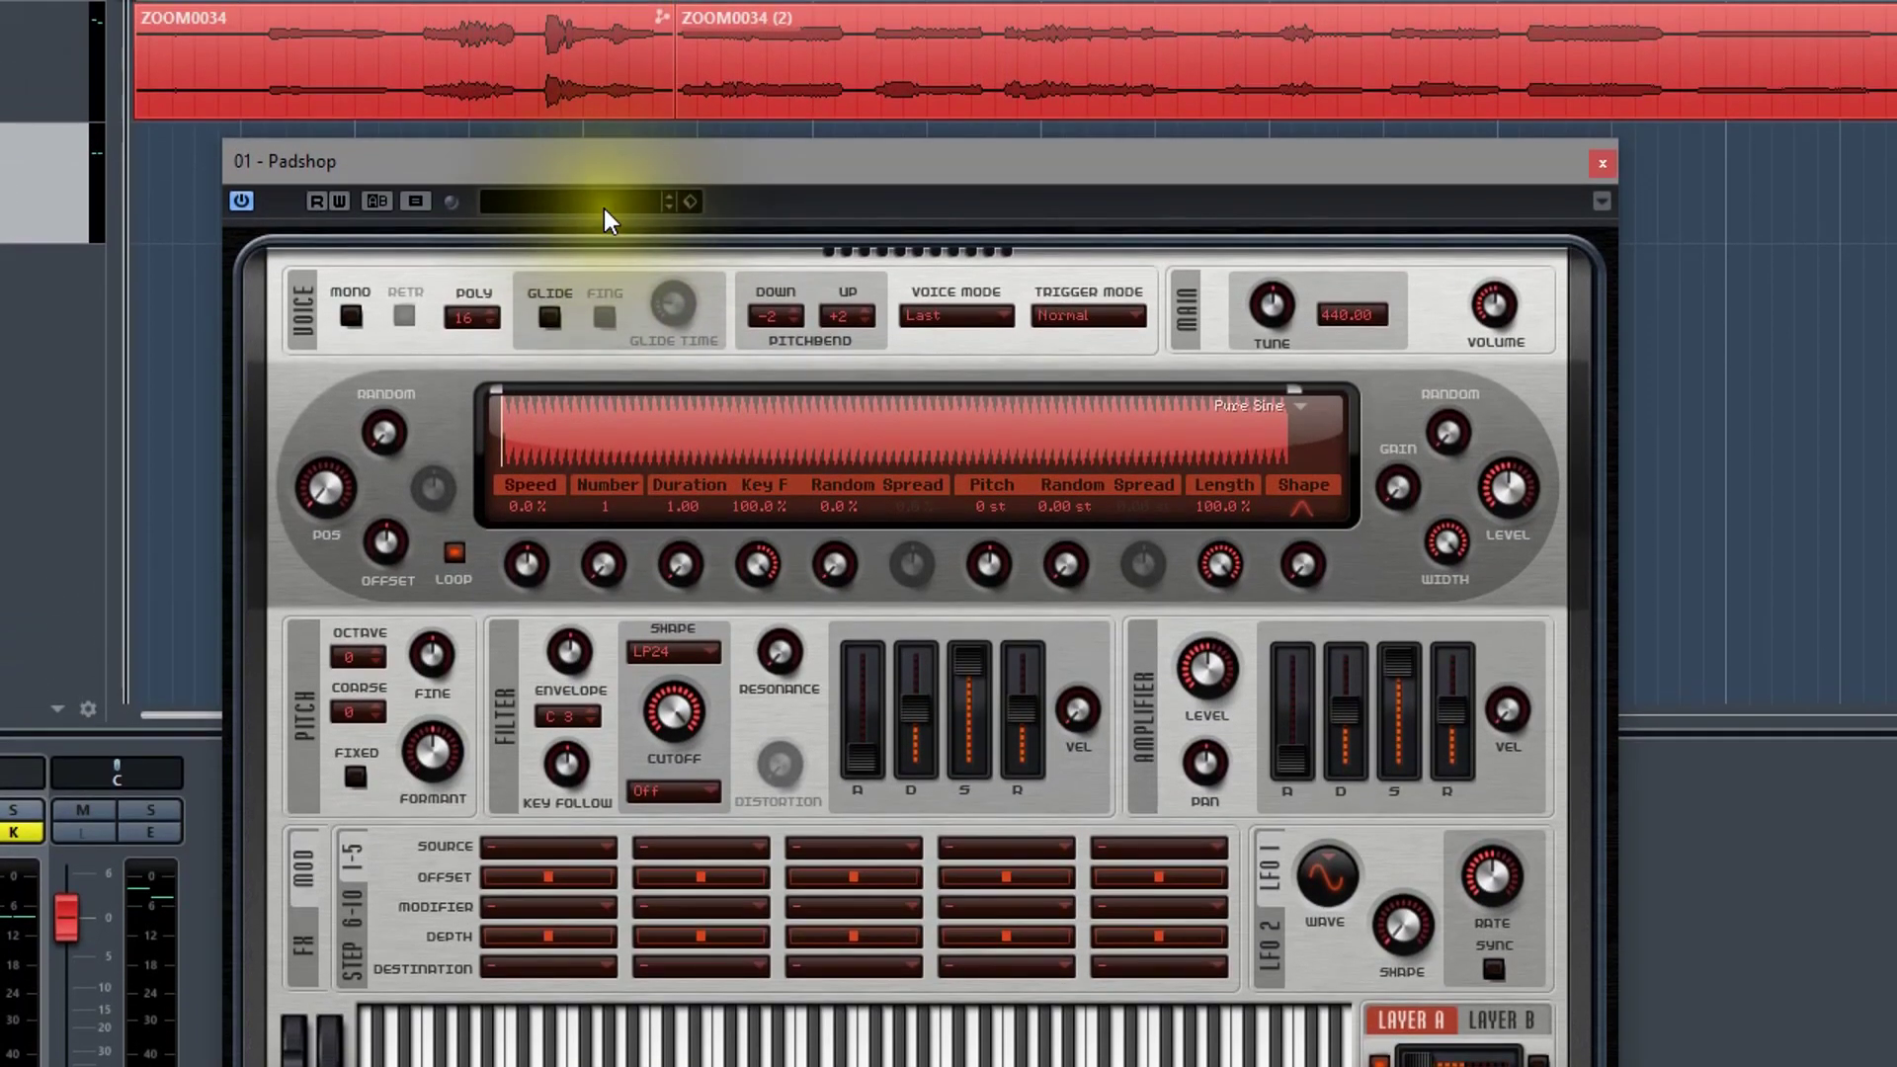
Step: Load the Abyssal Choir preset in Padshop and audition a few notes on its keyboard
click(604, 209)
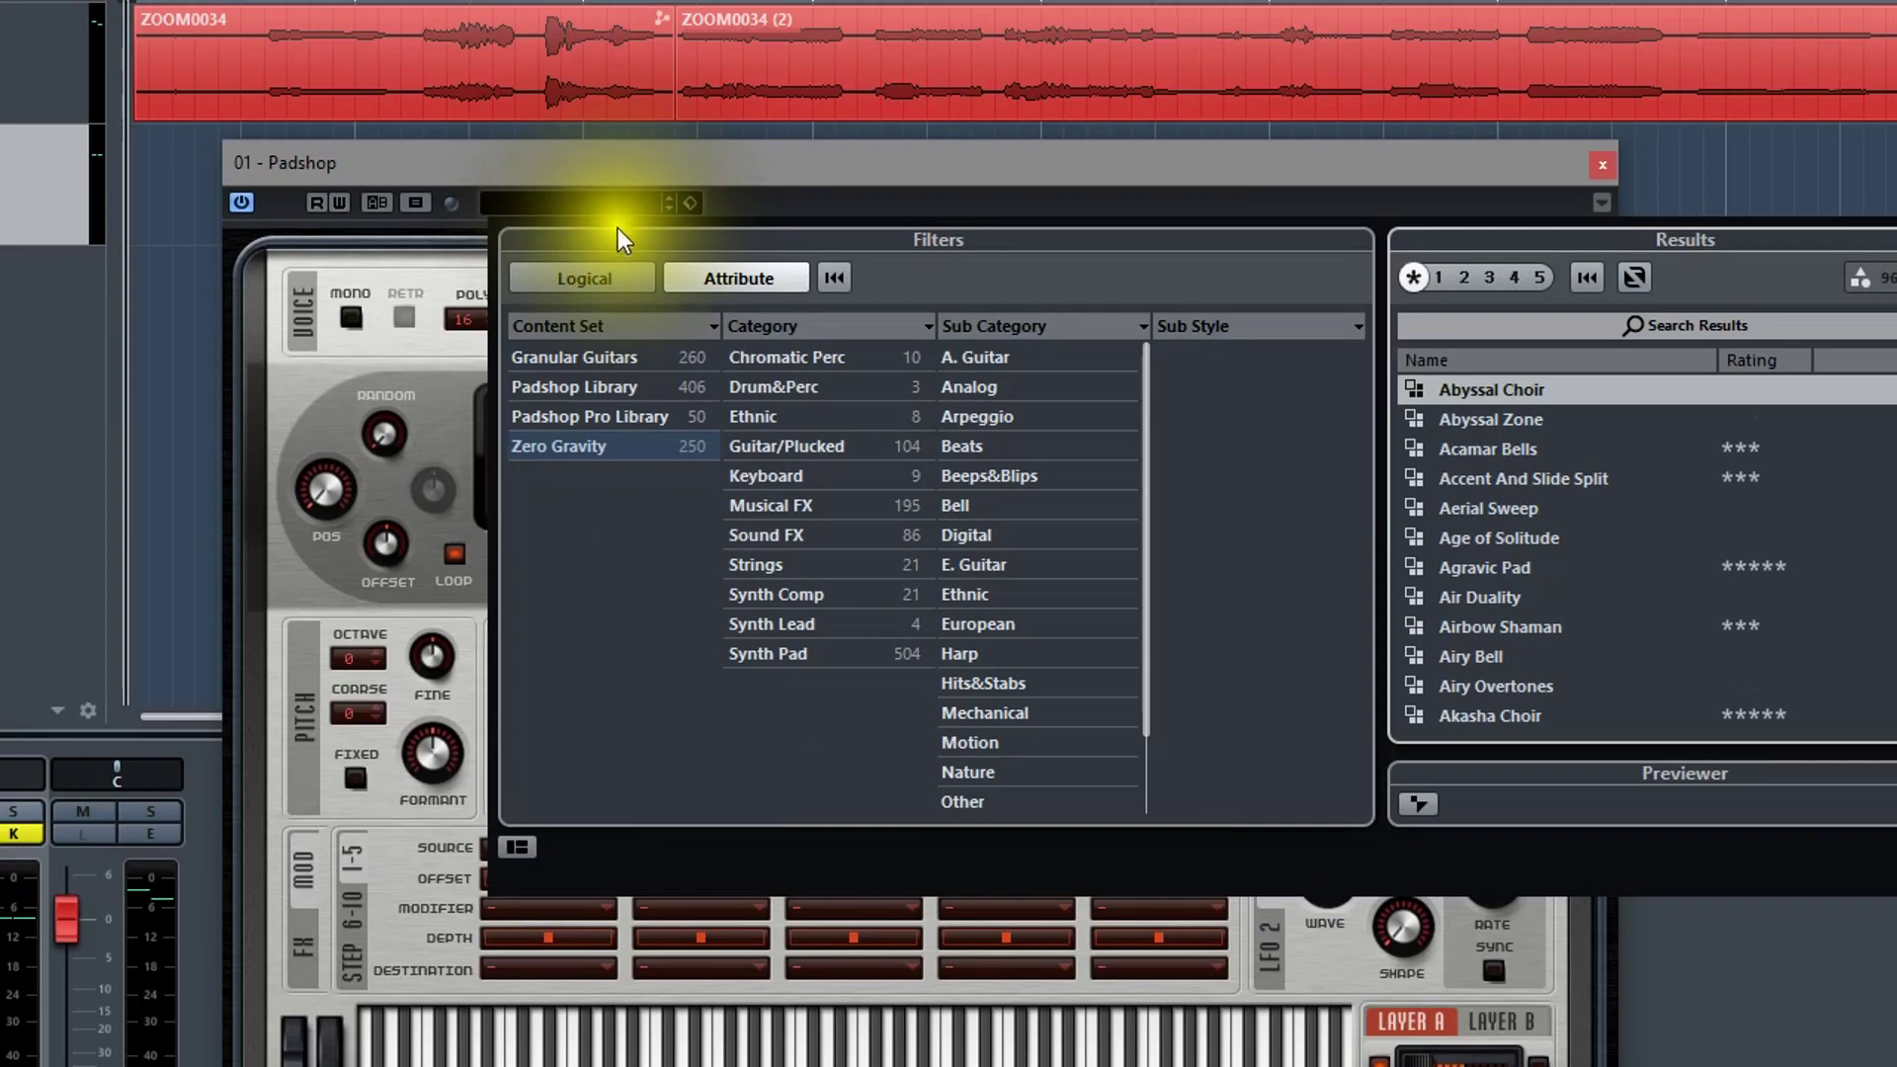
click(1543, 388)
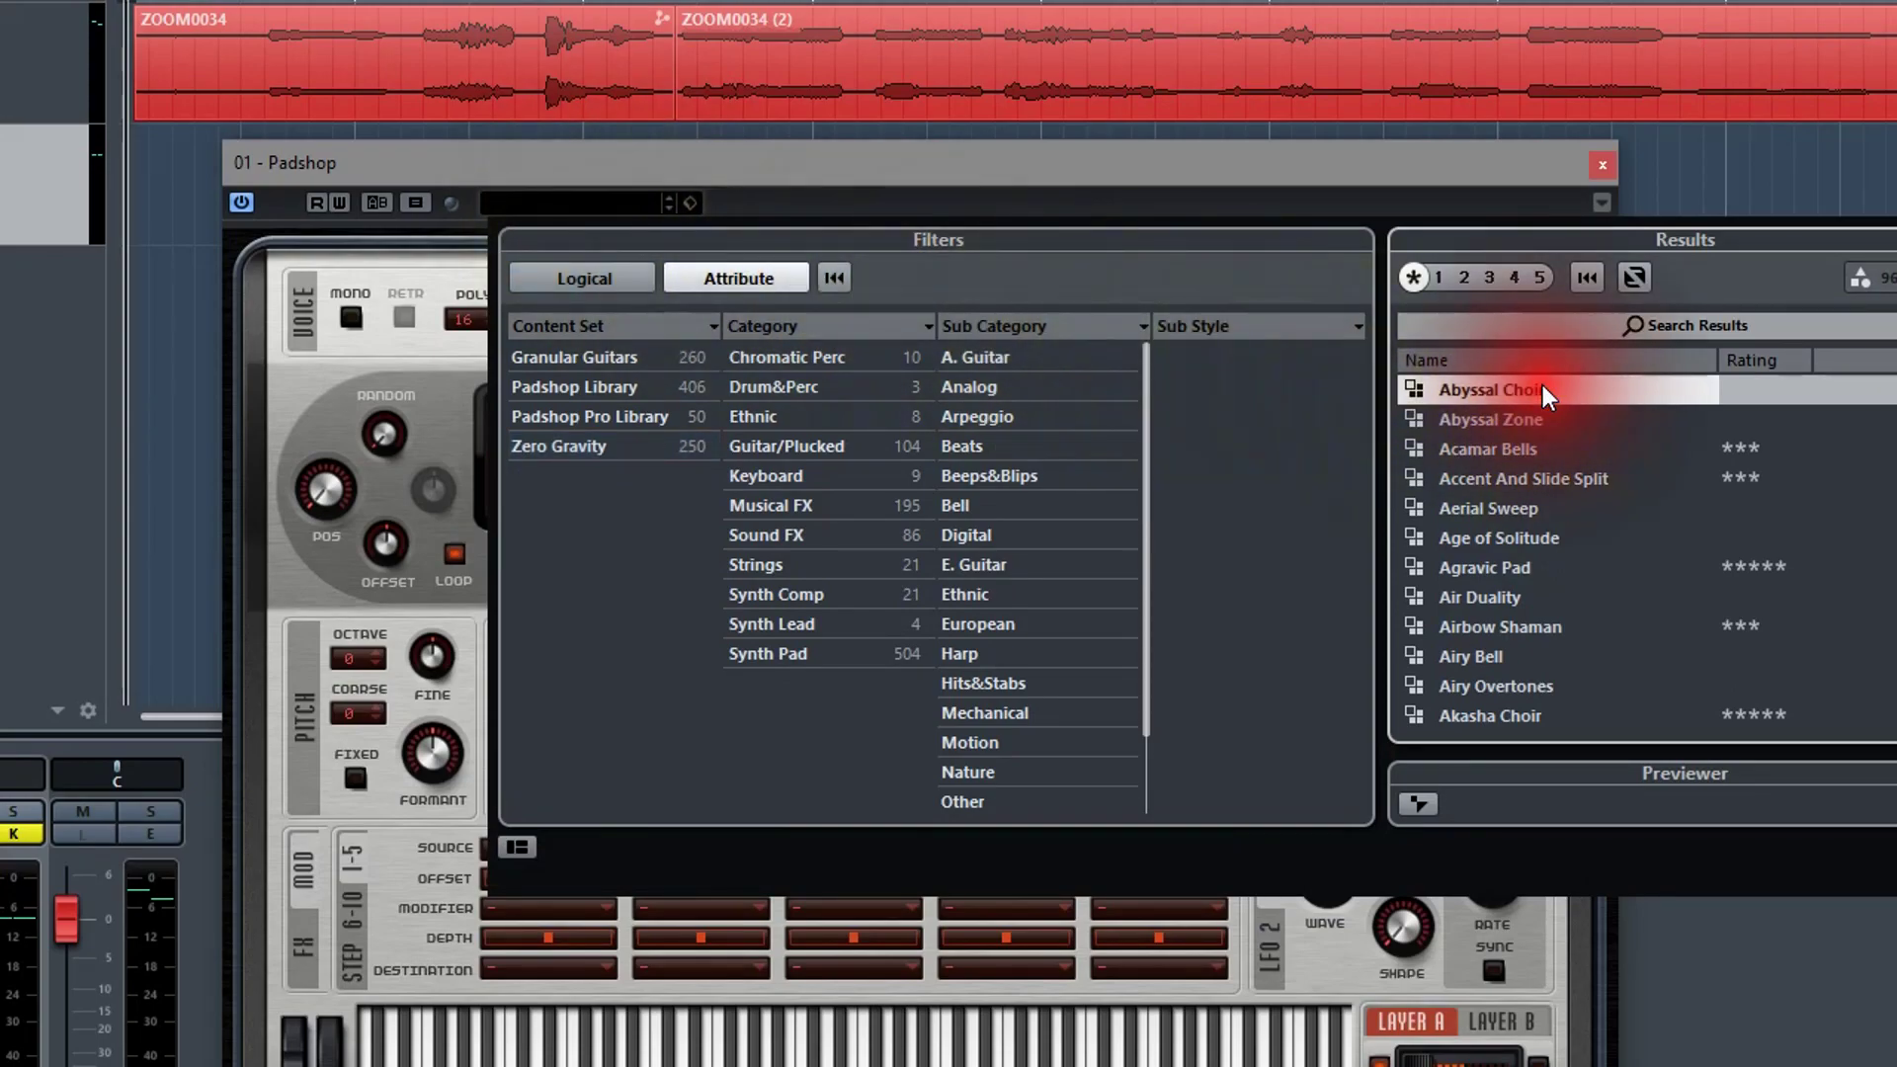
double_click(1543, 387)
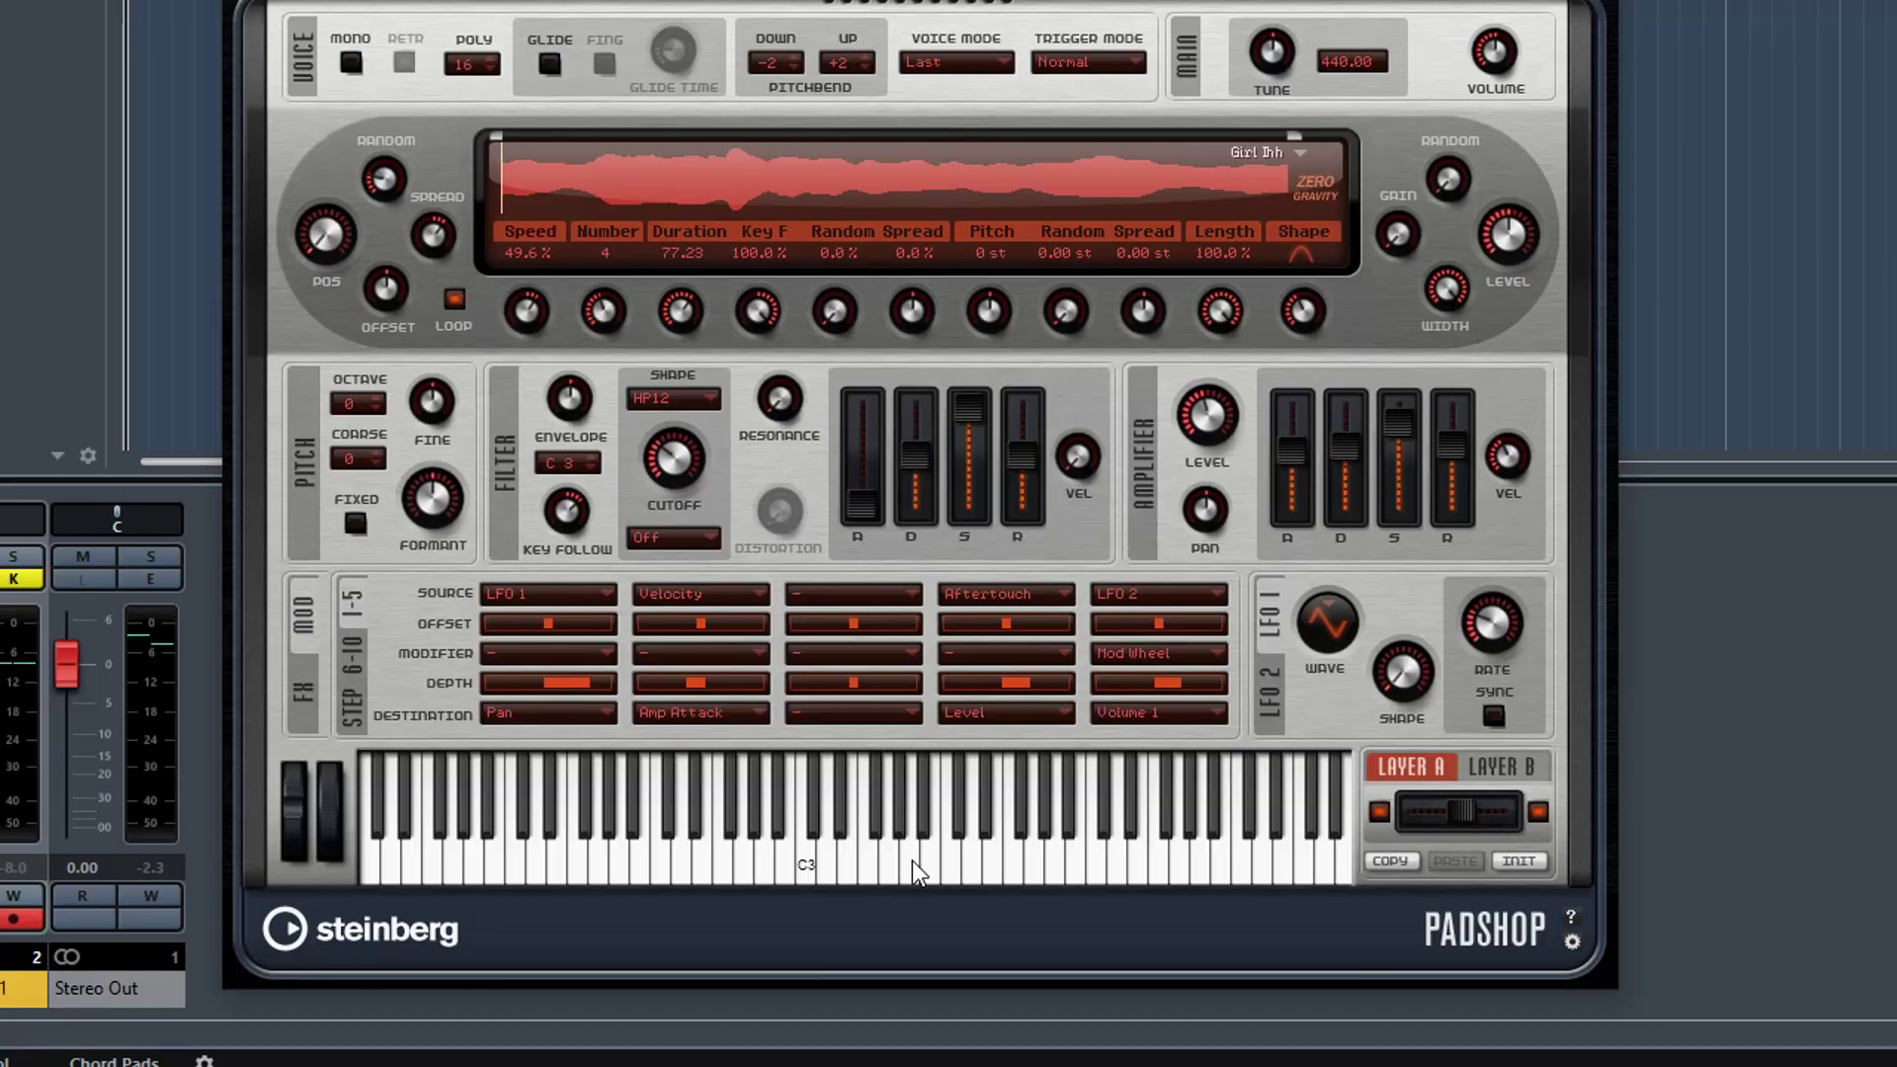
drag(911, 861, 979, 874)
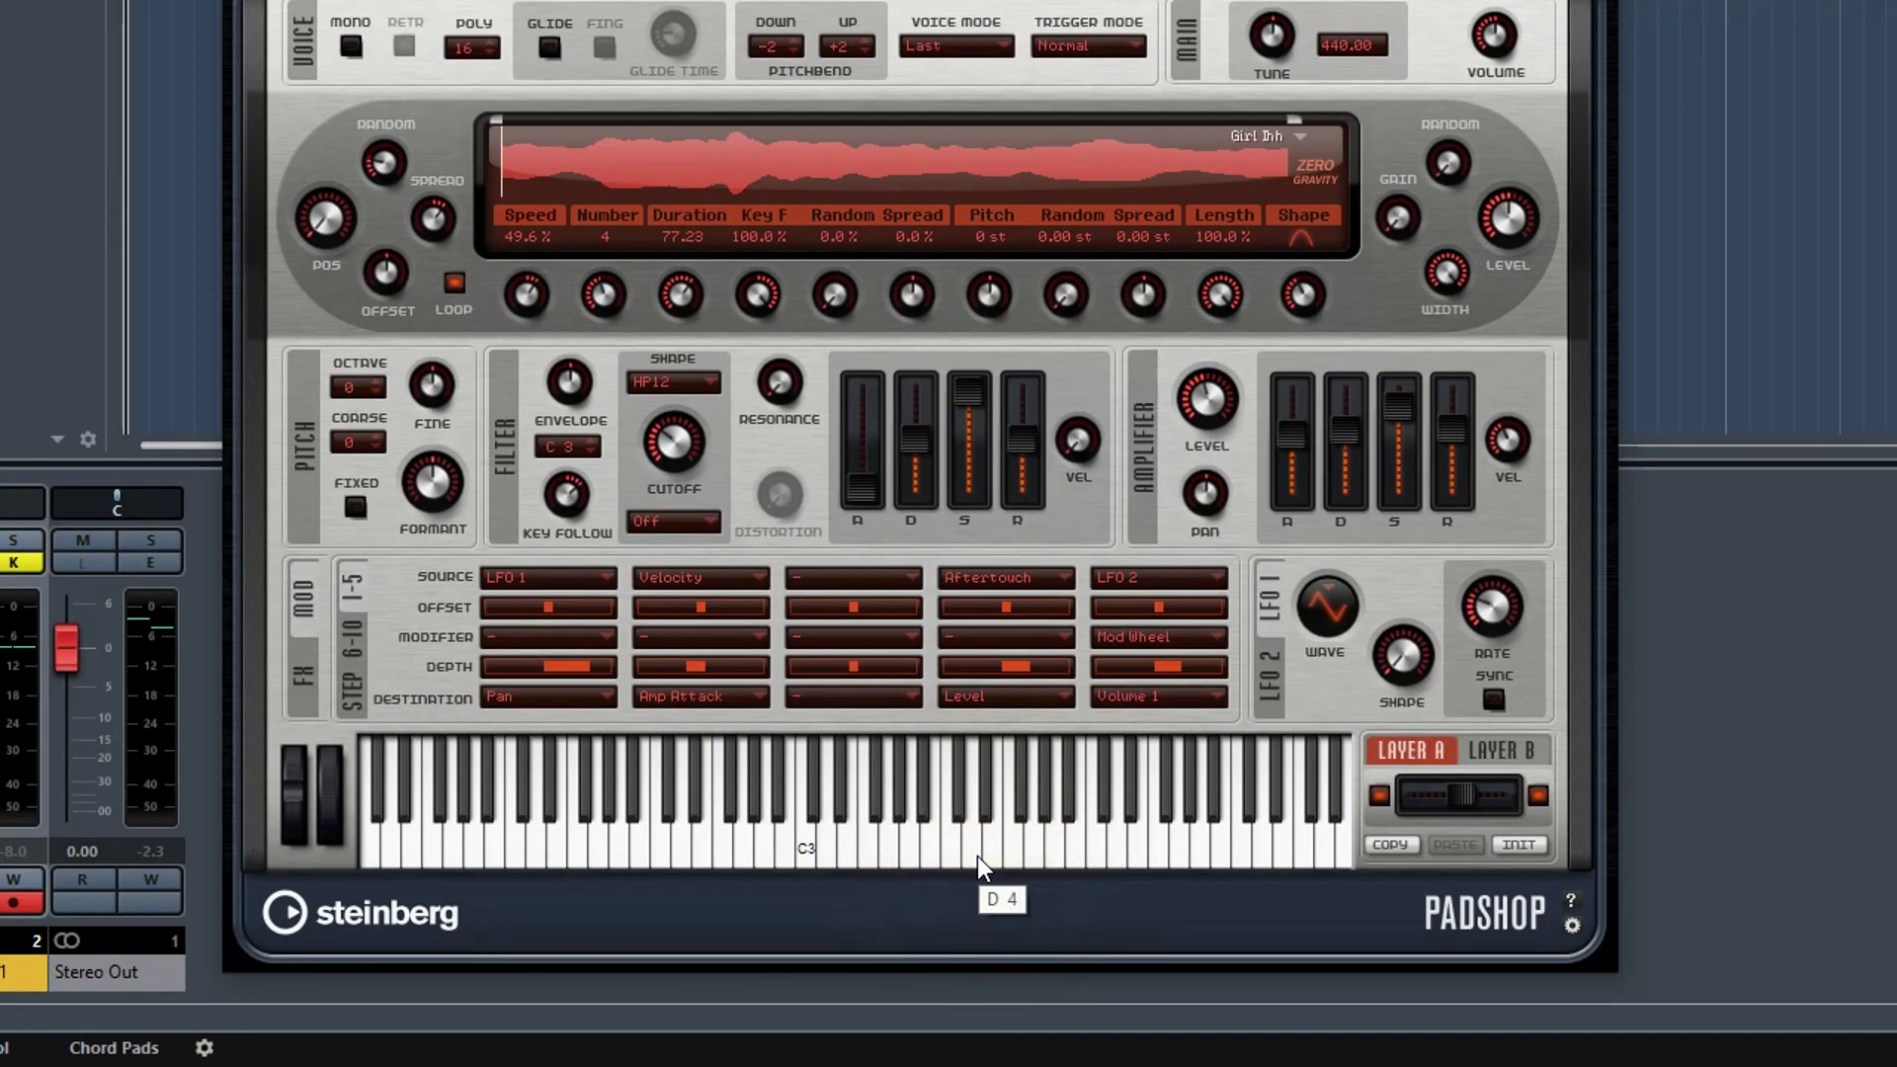
drag(784, 849, 737, 851)
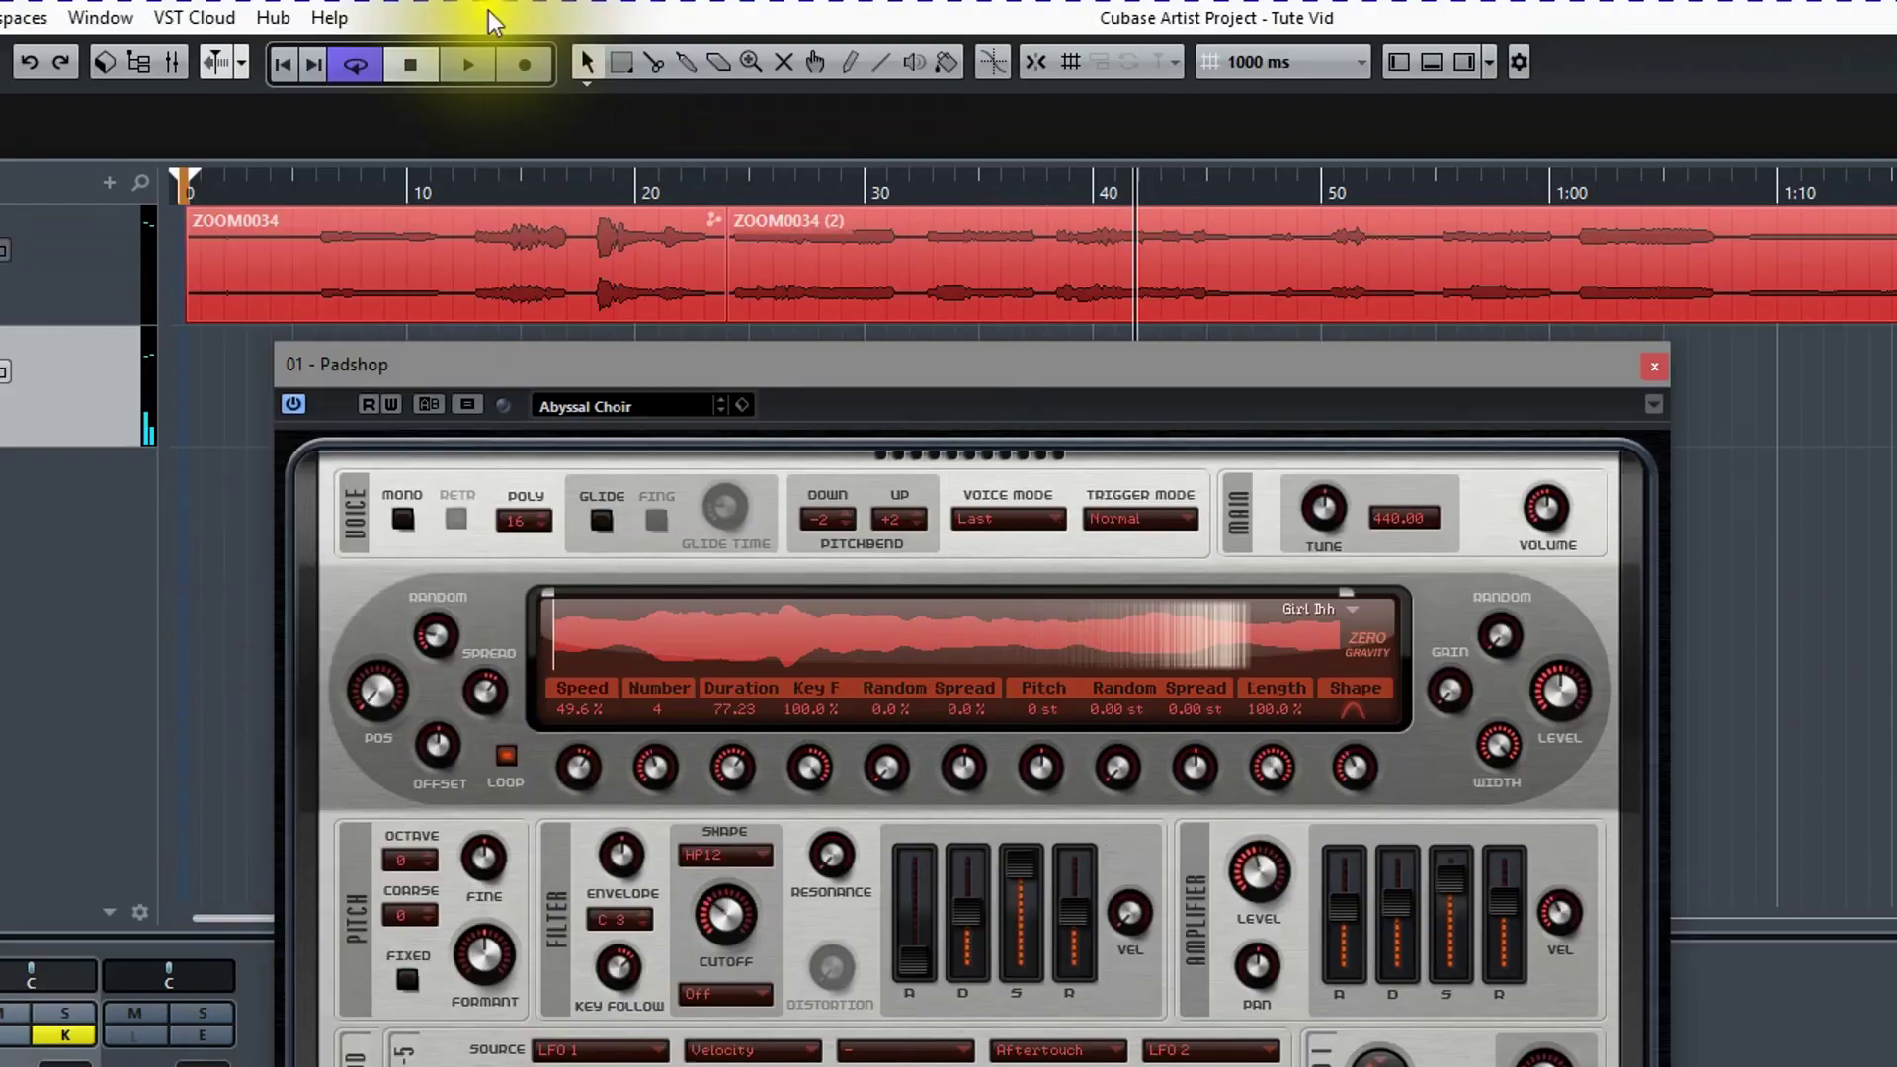
Step: Play back the flute track while trying low Padshop notes against it to find a matching drone, and stop playback
click(466, 71)
click(601, 521)
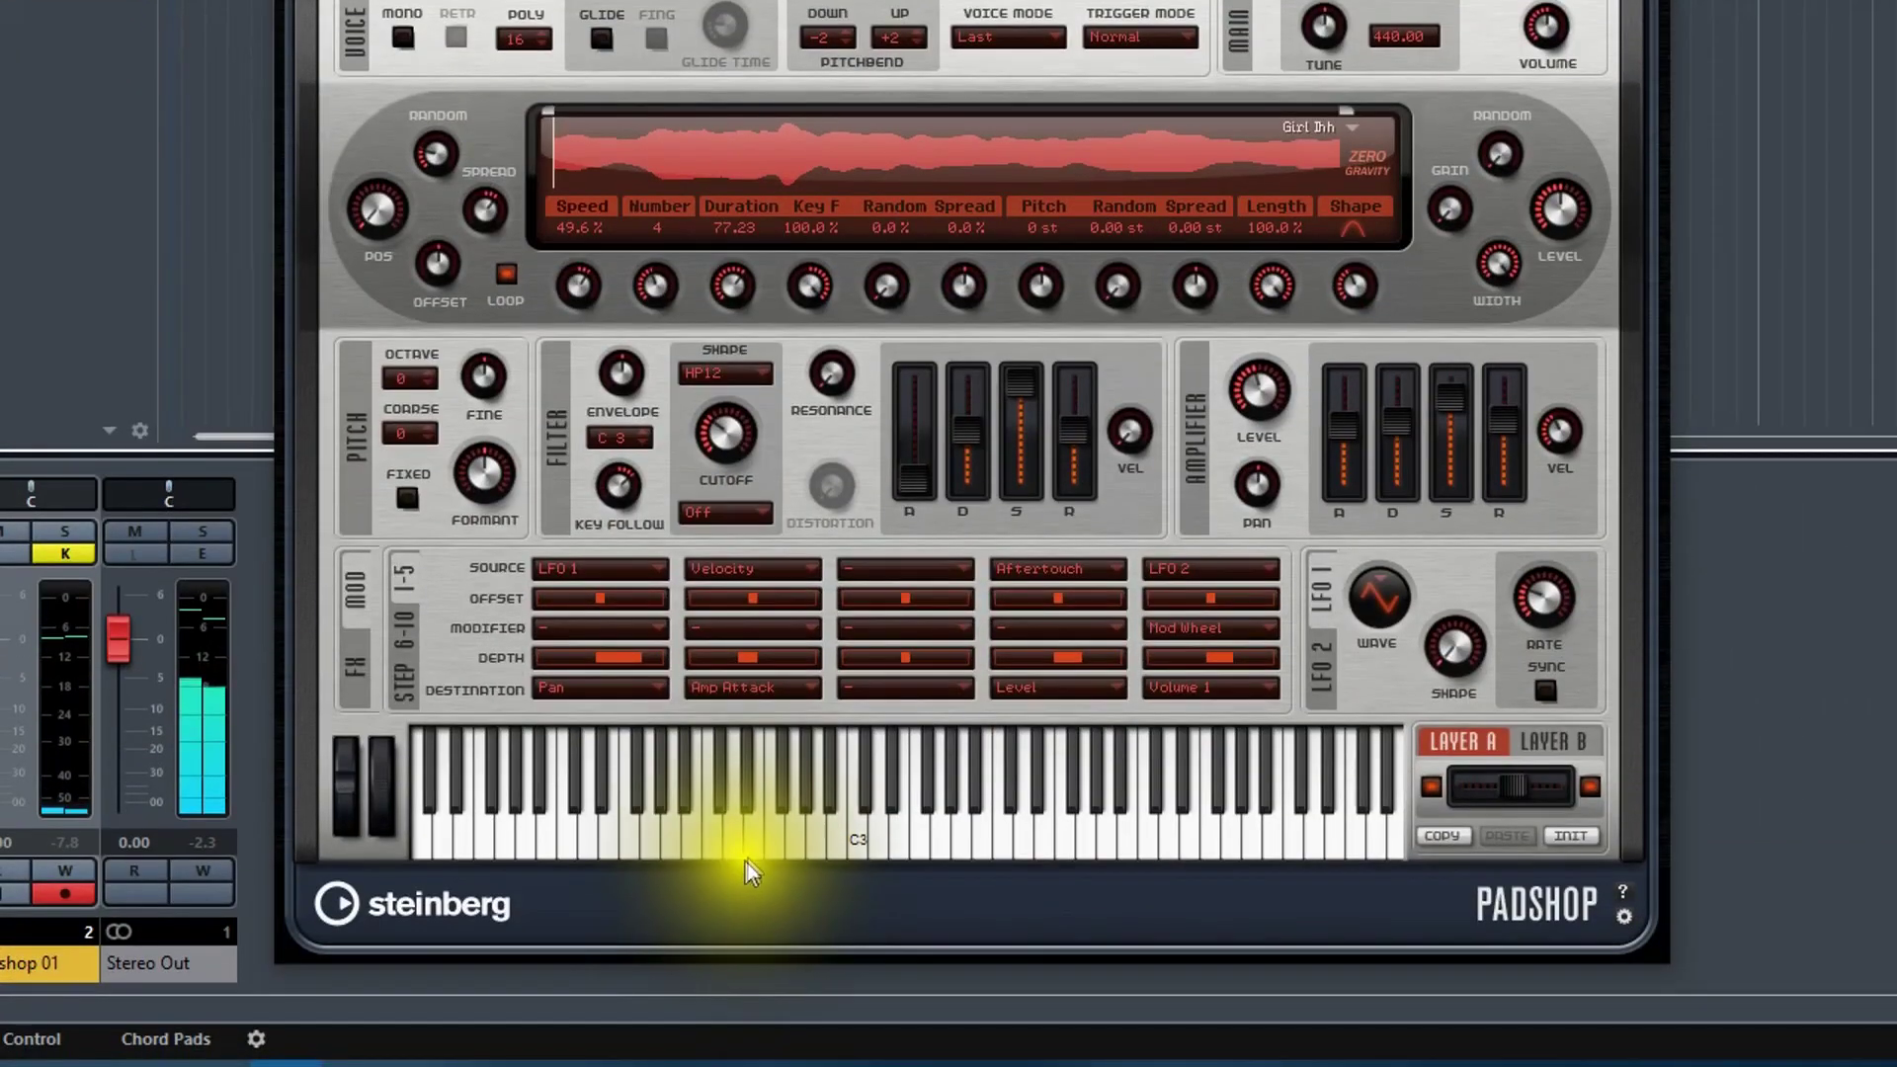
click(751, 850)
click(739, 848)
click(733, 850)
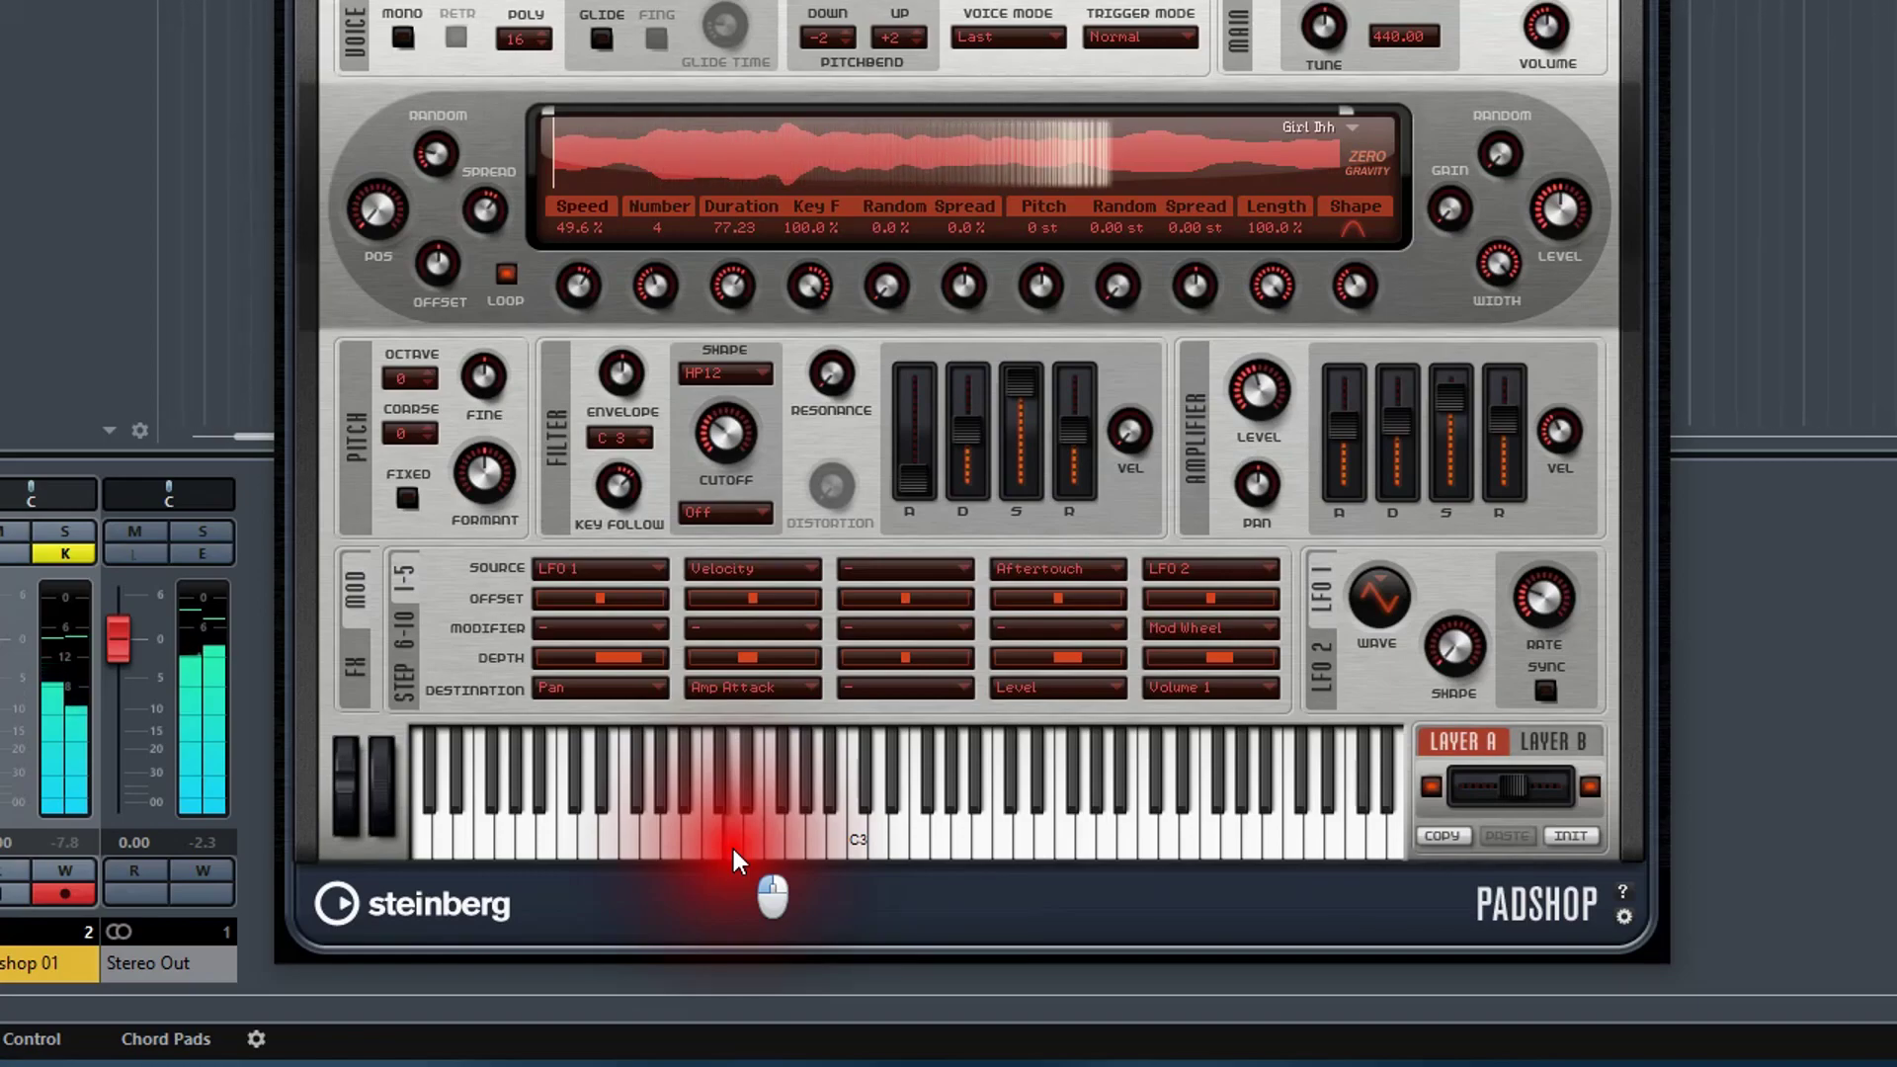
drag(734, 849, 731, 845)
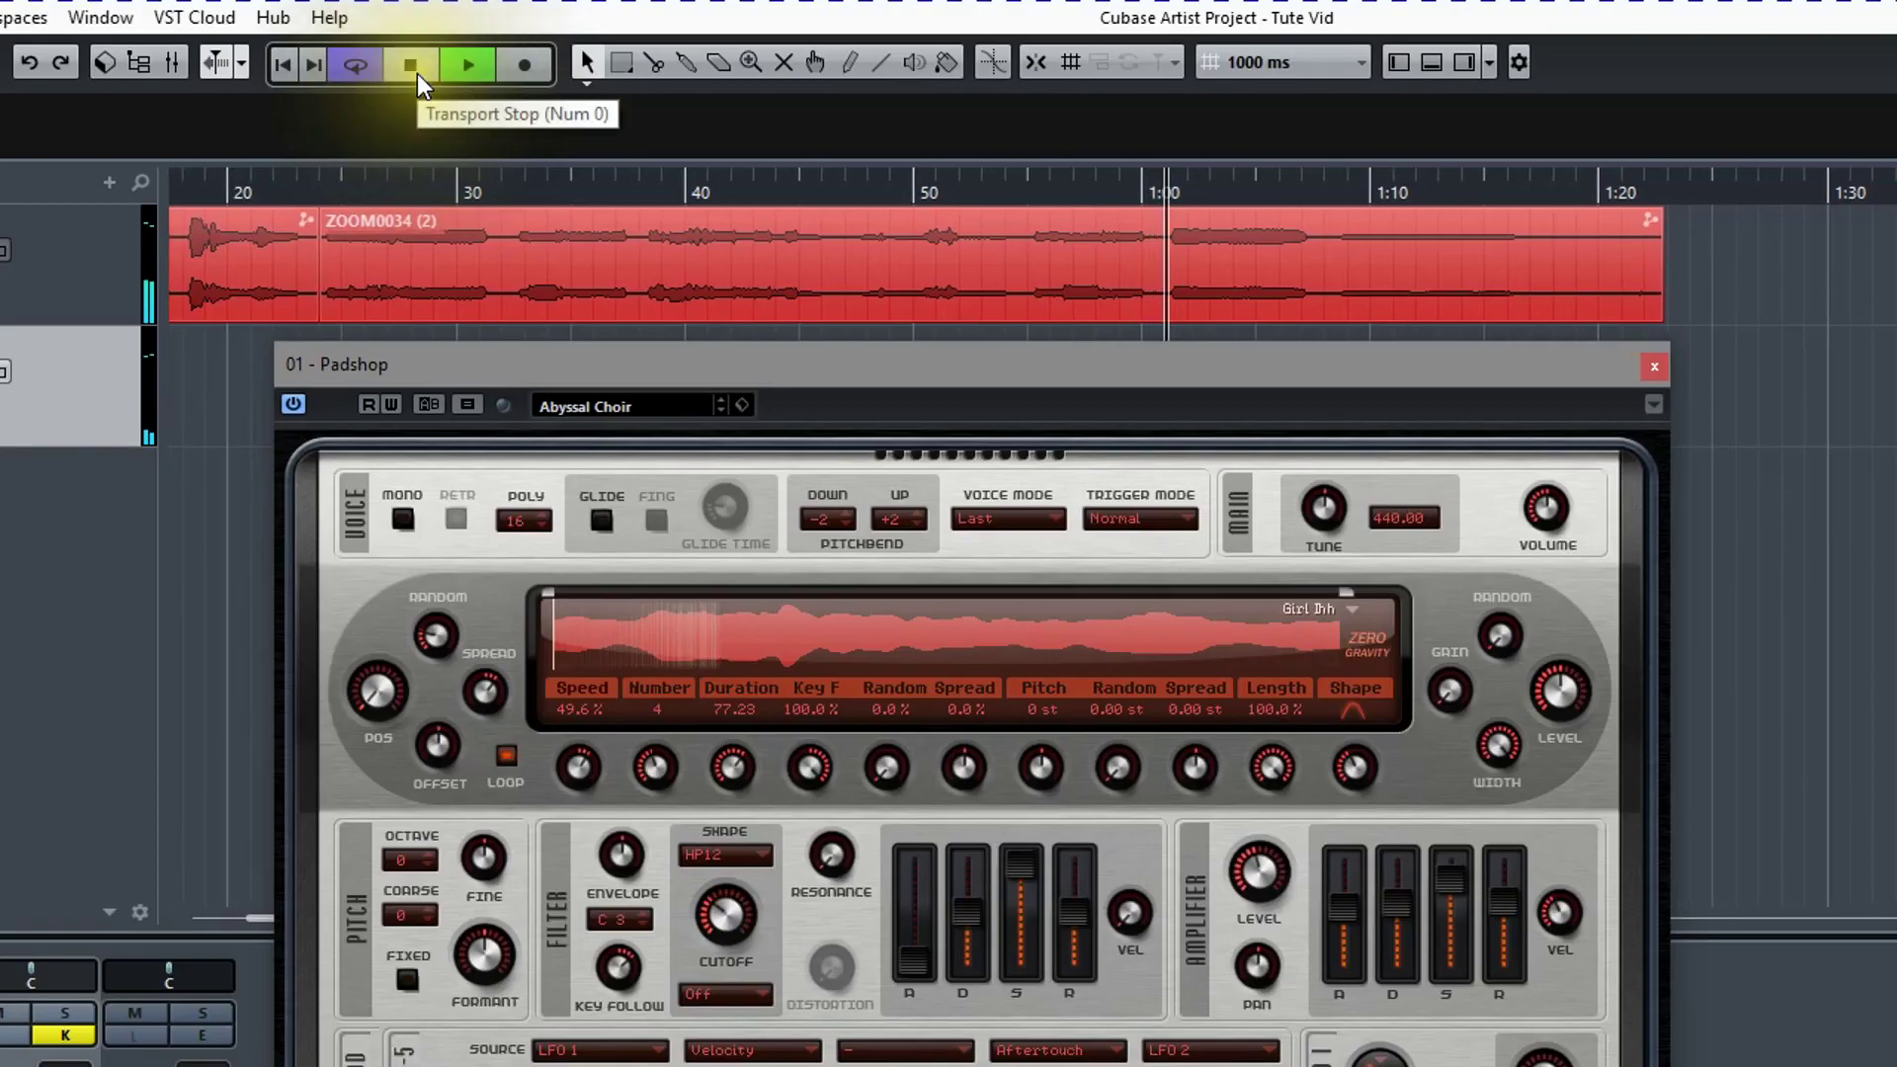
click(415, 73)
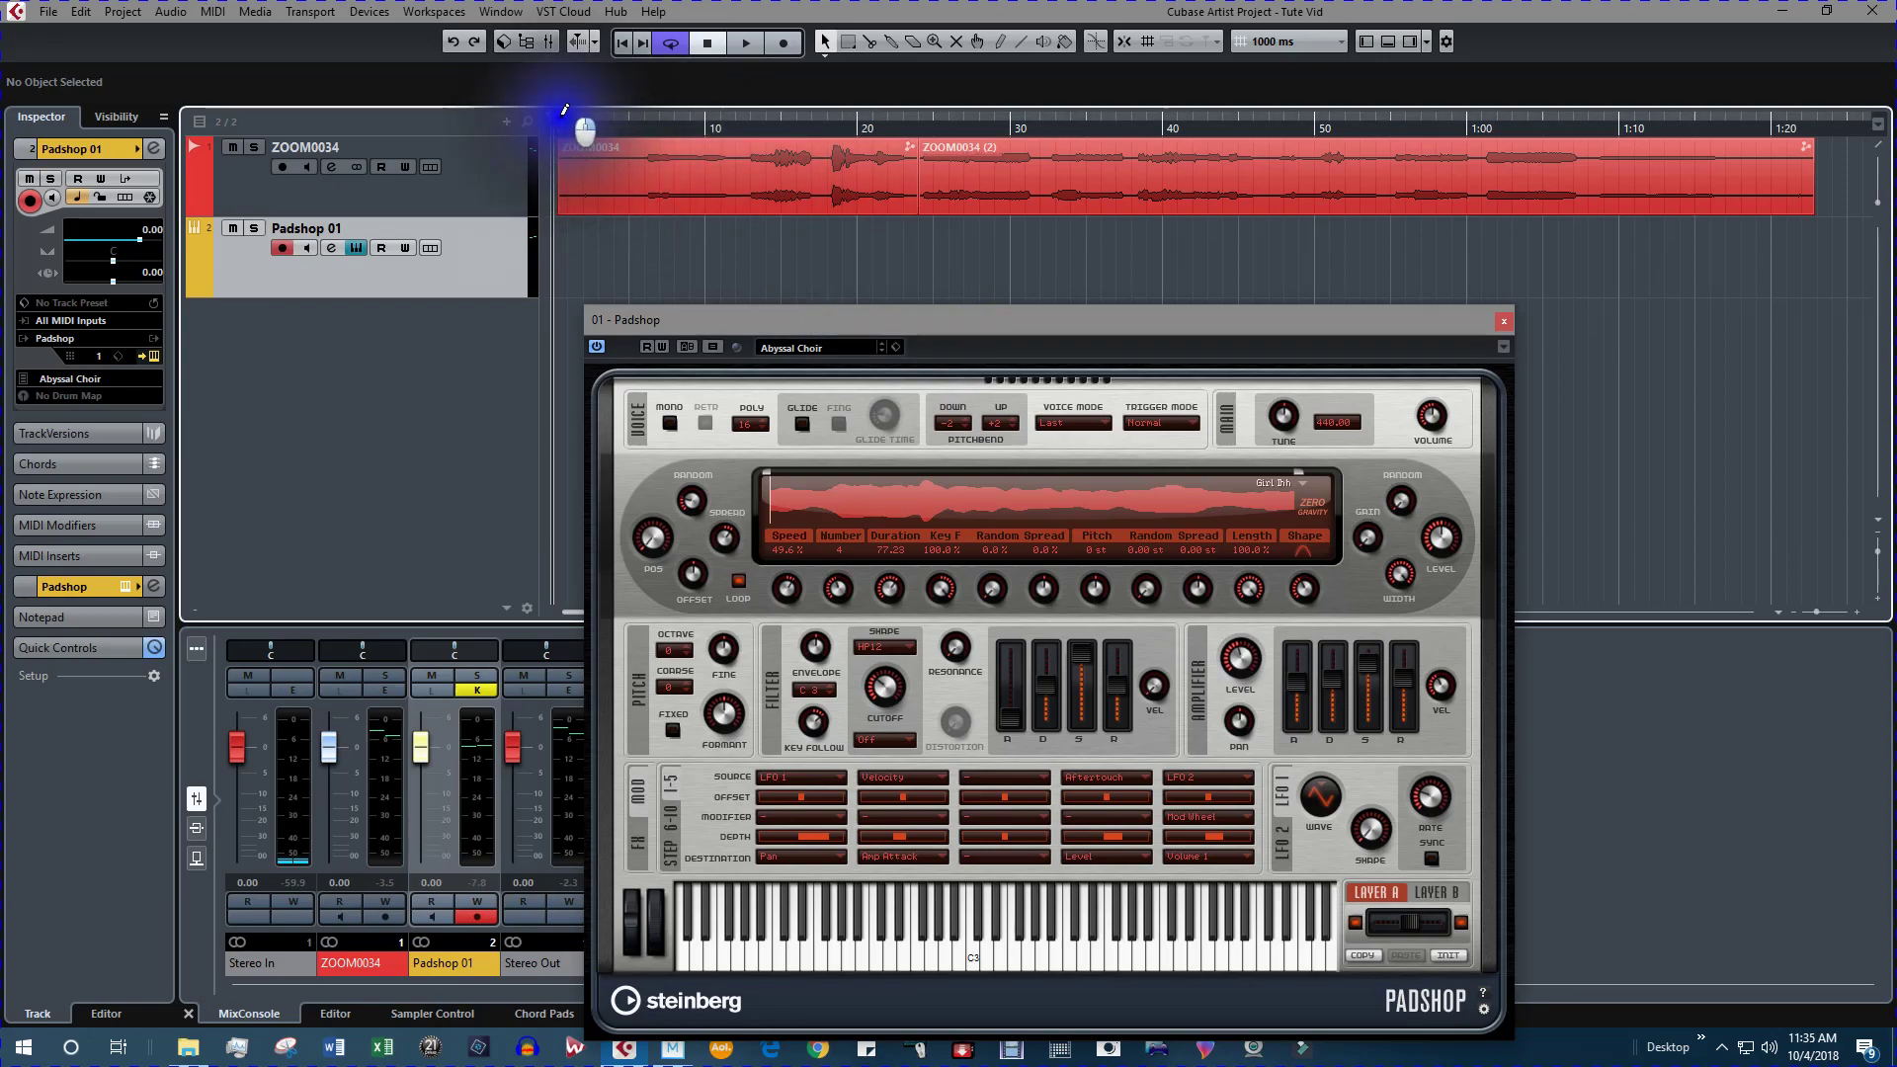
Step: Set the locator range across the full length of the flute audio and create an empty Padshop 01 part spanning it
drag(559, 110, 1787, 377)
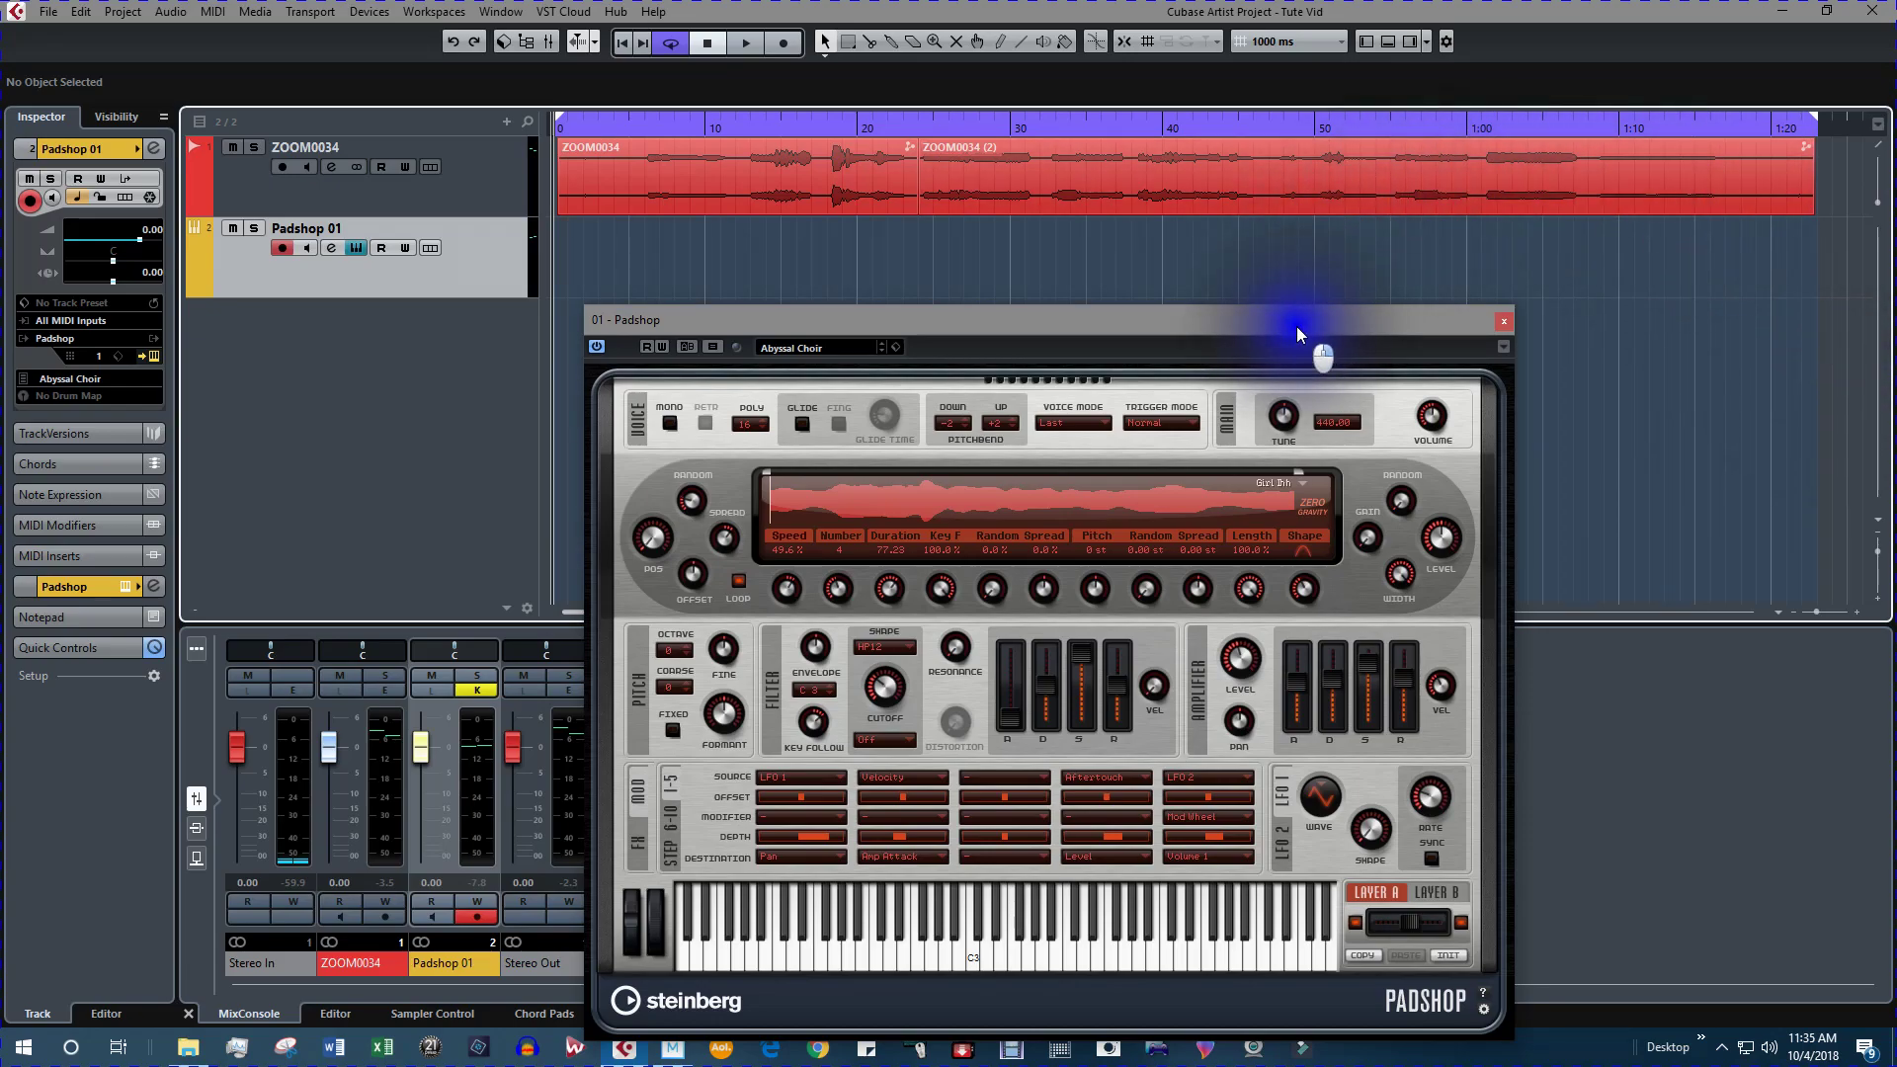
double_click(1041, 258)
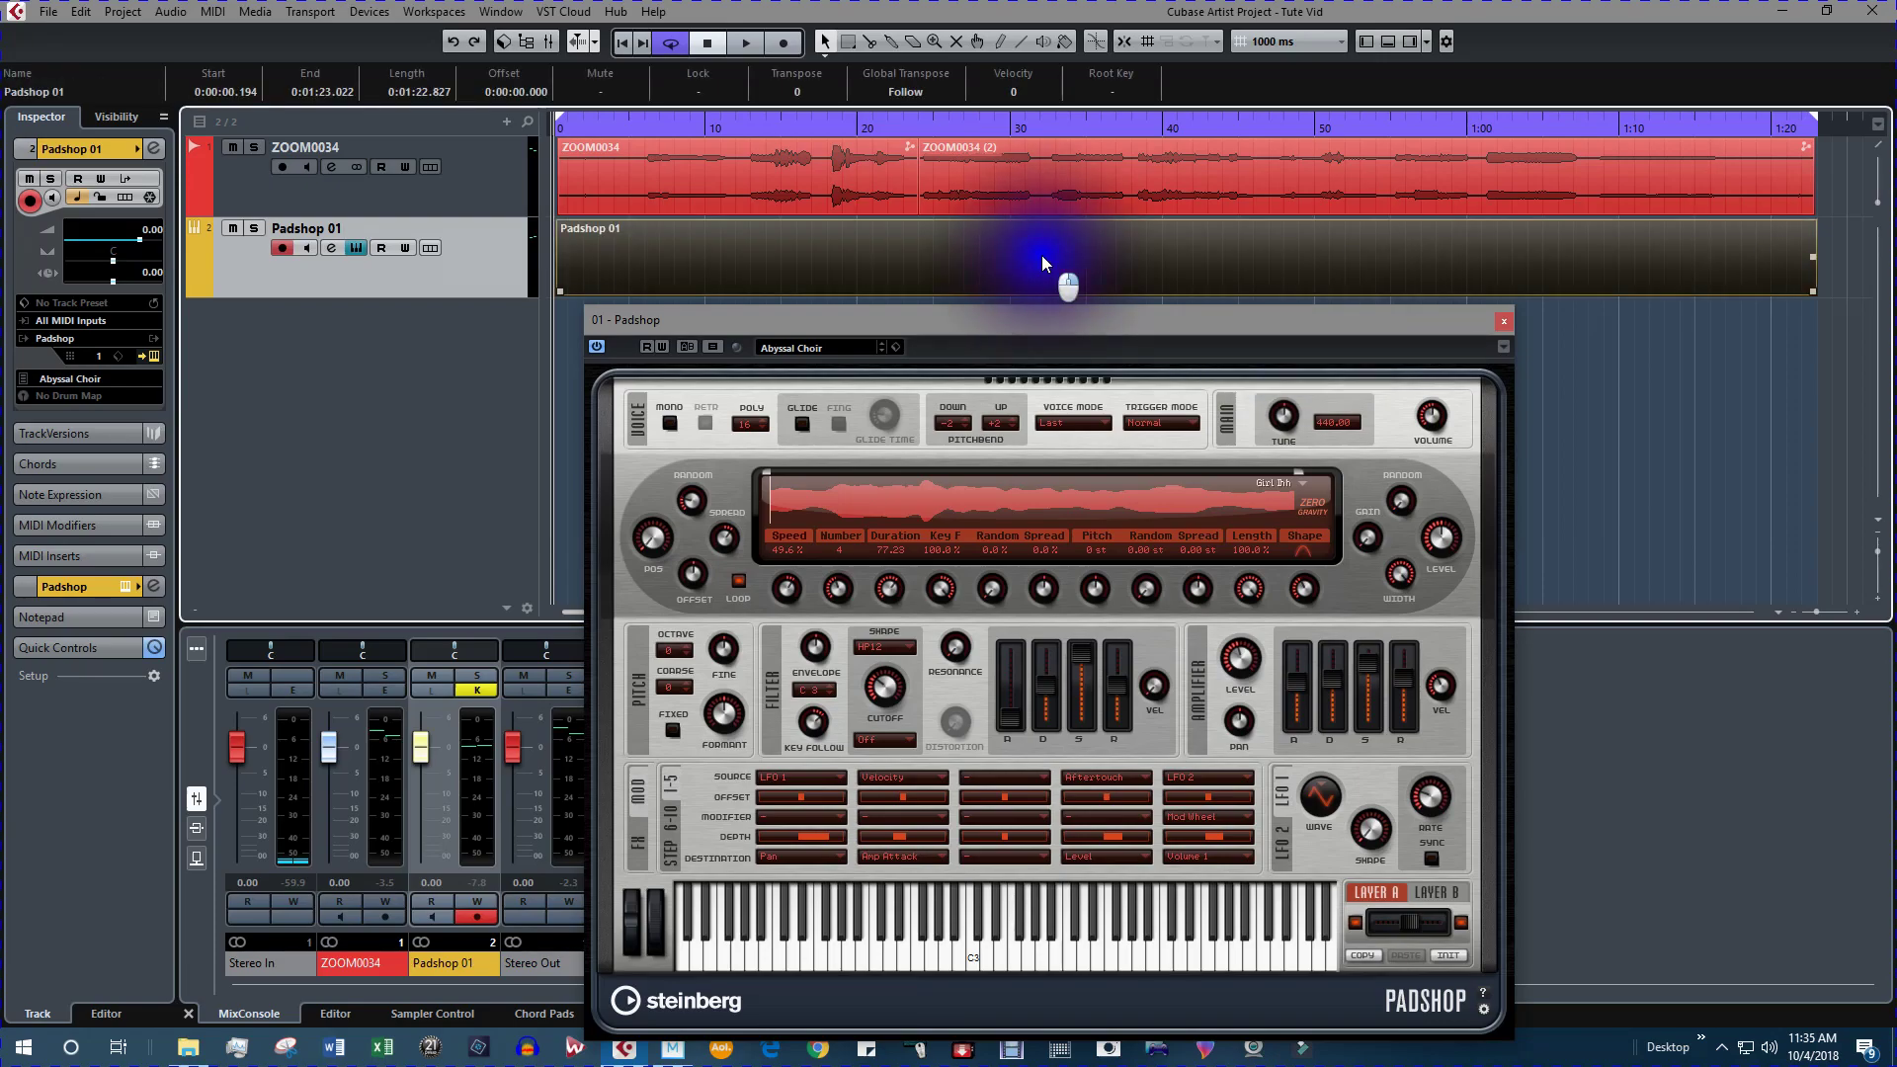
Step: Open the empty Padshop 01 part for note editing, clear the Padshop window out of the way and draw one D2 note across the whole part
double_click(927, 266)
drag(1083, 326, 1009, 996)
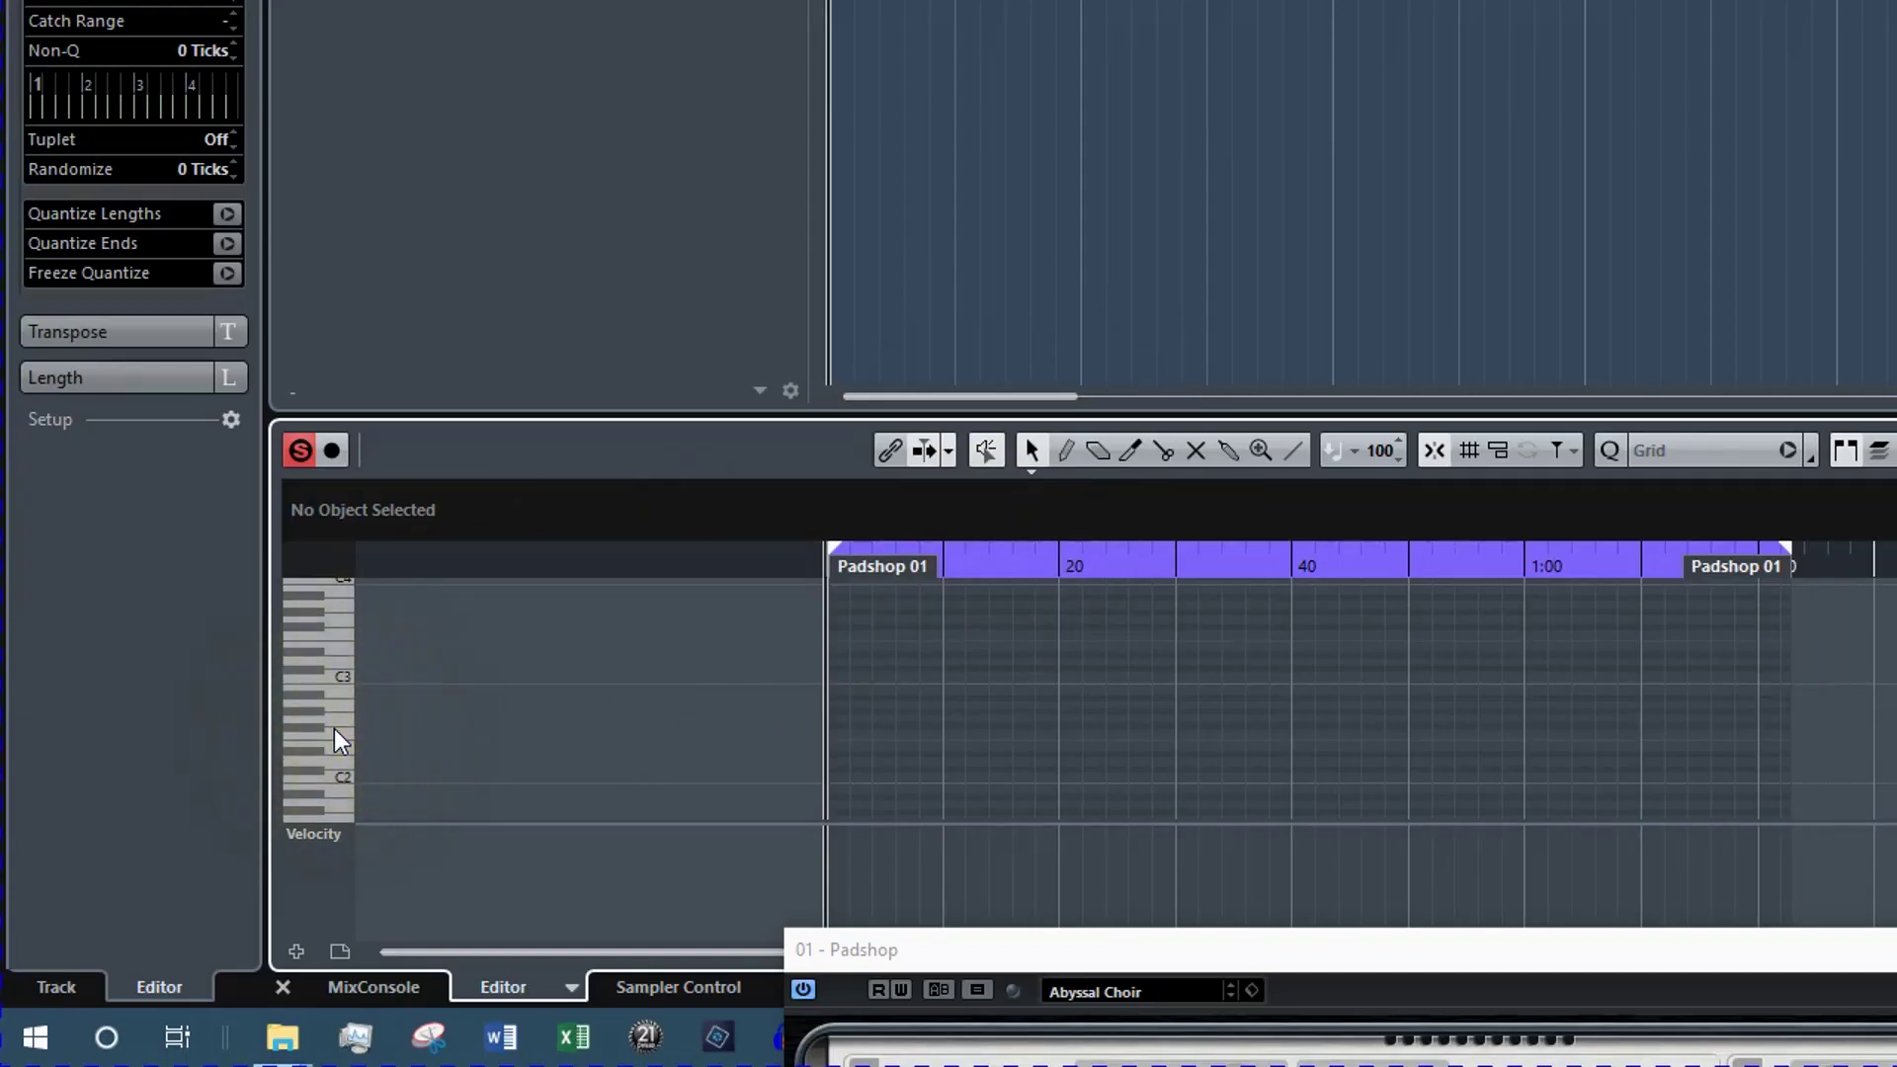
click(1071, 446)
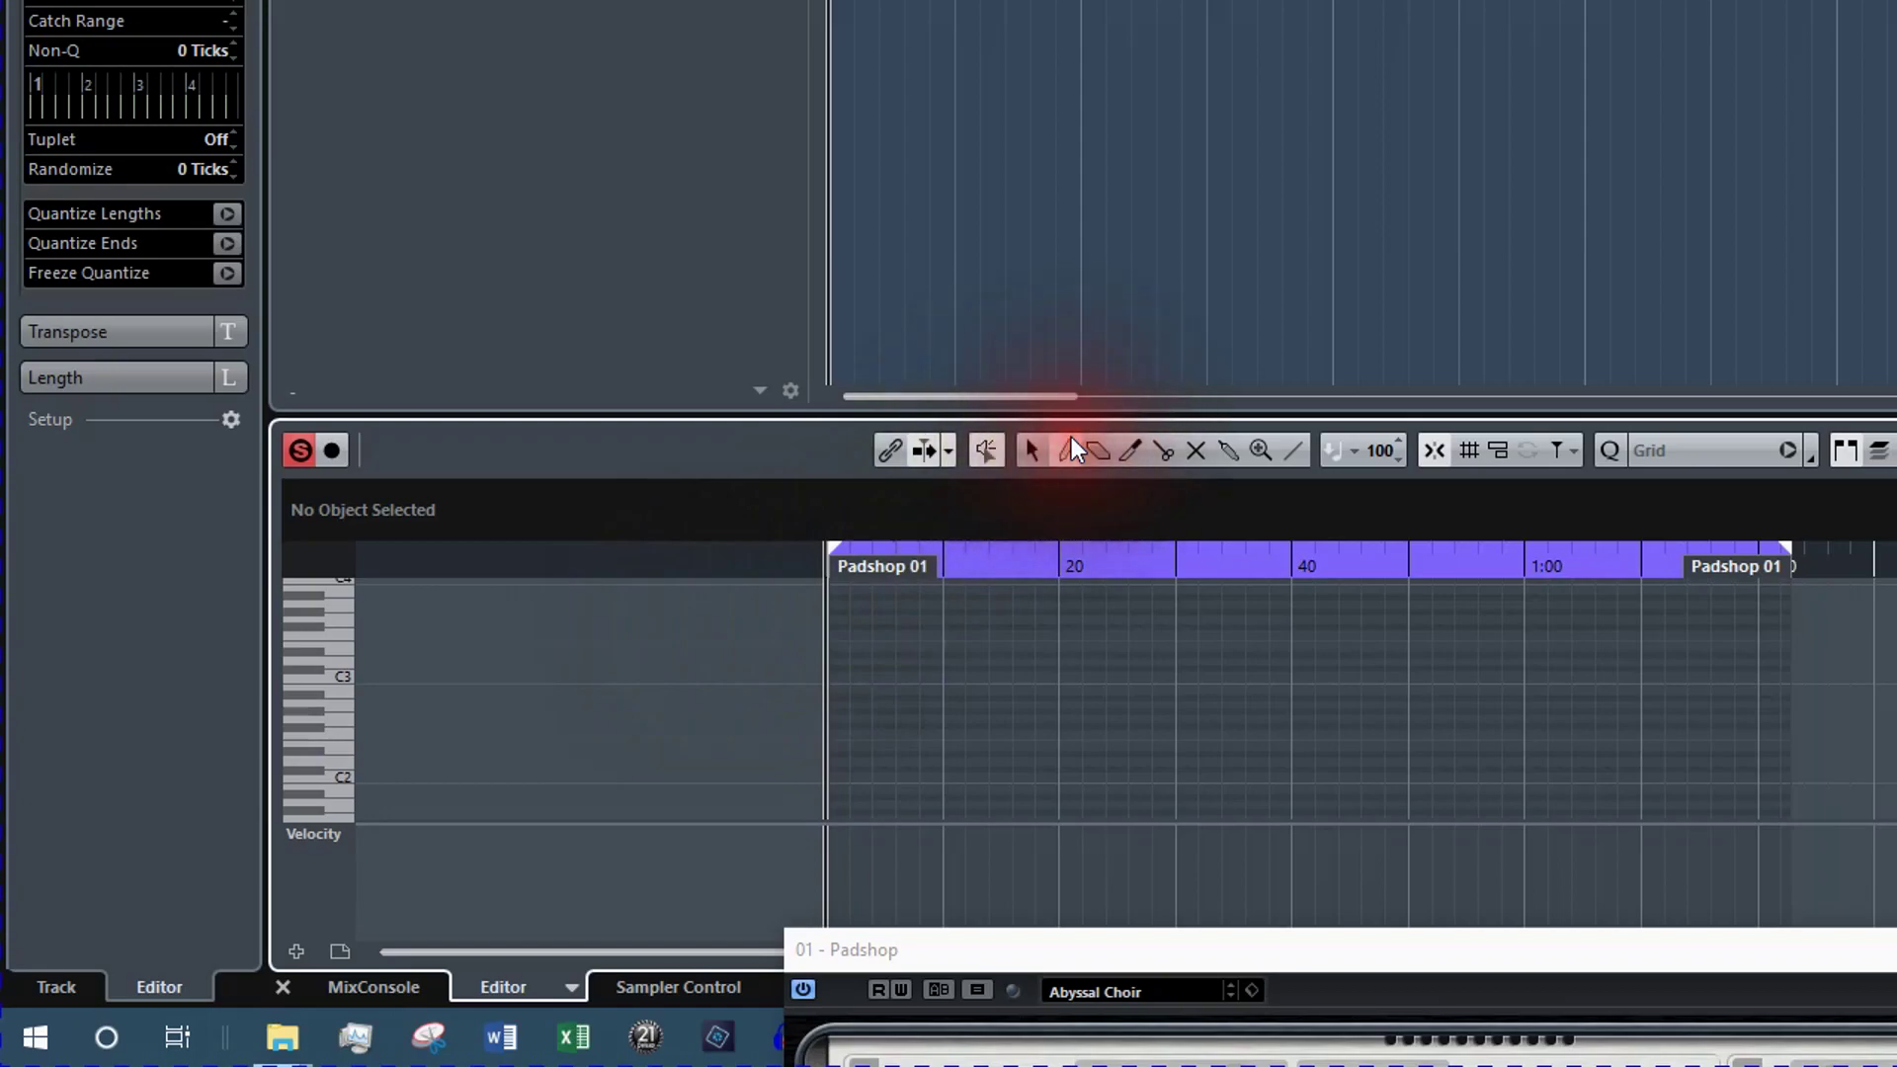
click(345, 783)
click(348, 771)
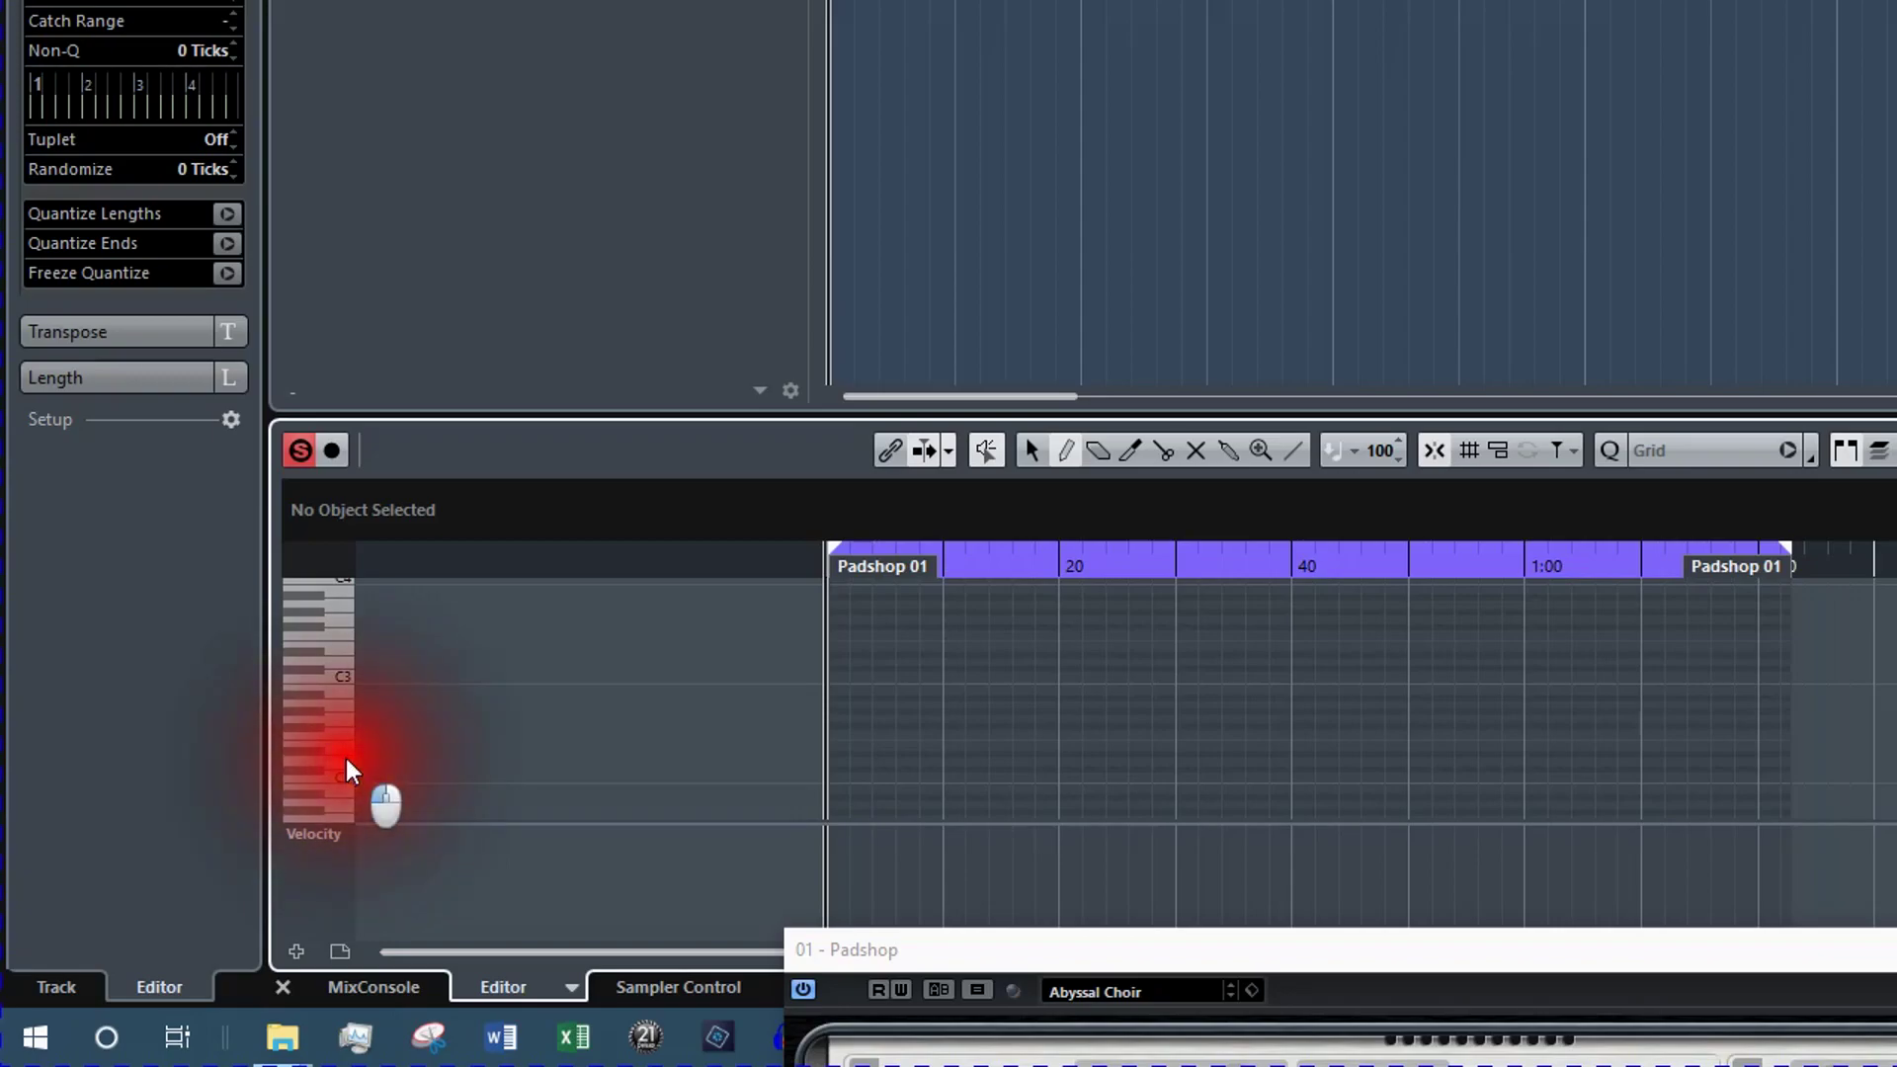
mouse_move(348, 770)
mouse_down()
mouse_move(826, 772)
mouse_move(838, 751)
mouse_move(1798, 781)
mouse_move(1661, 777)
mouse_up()
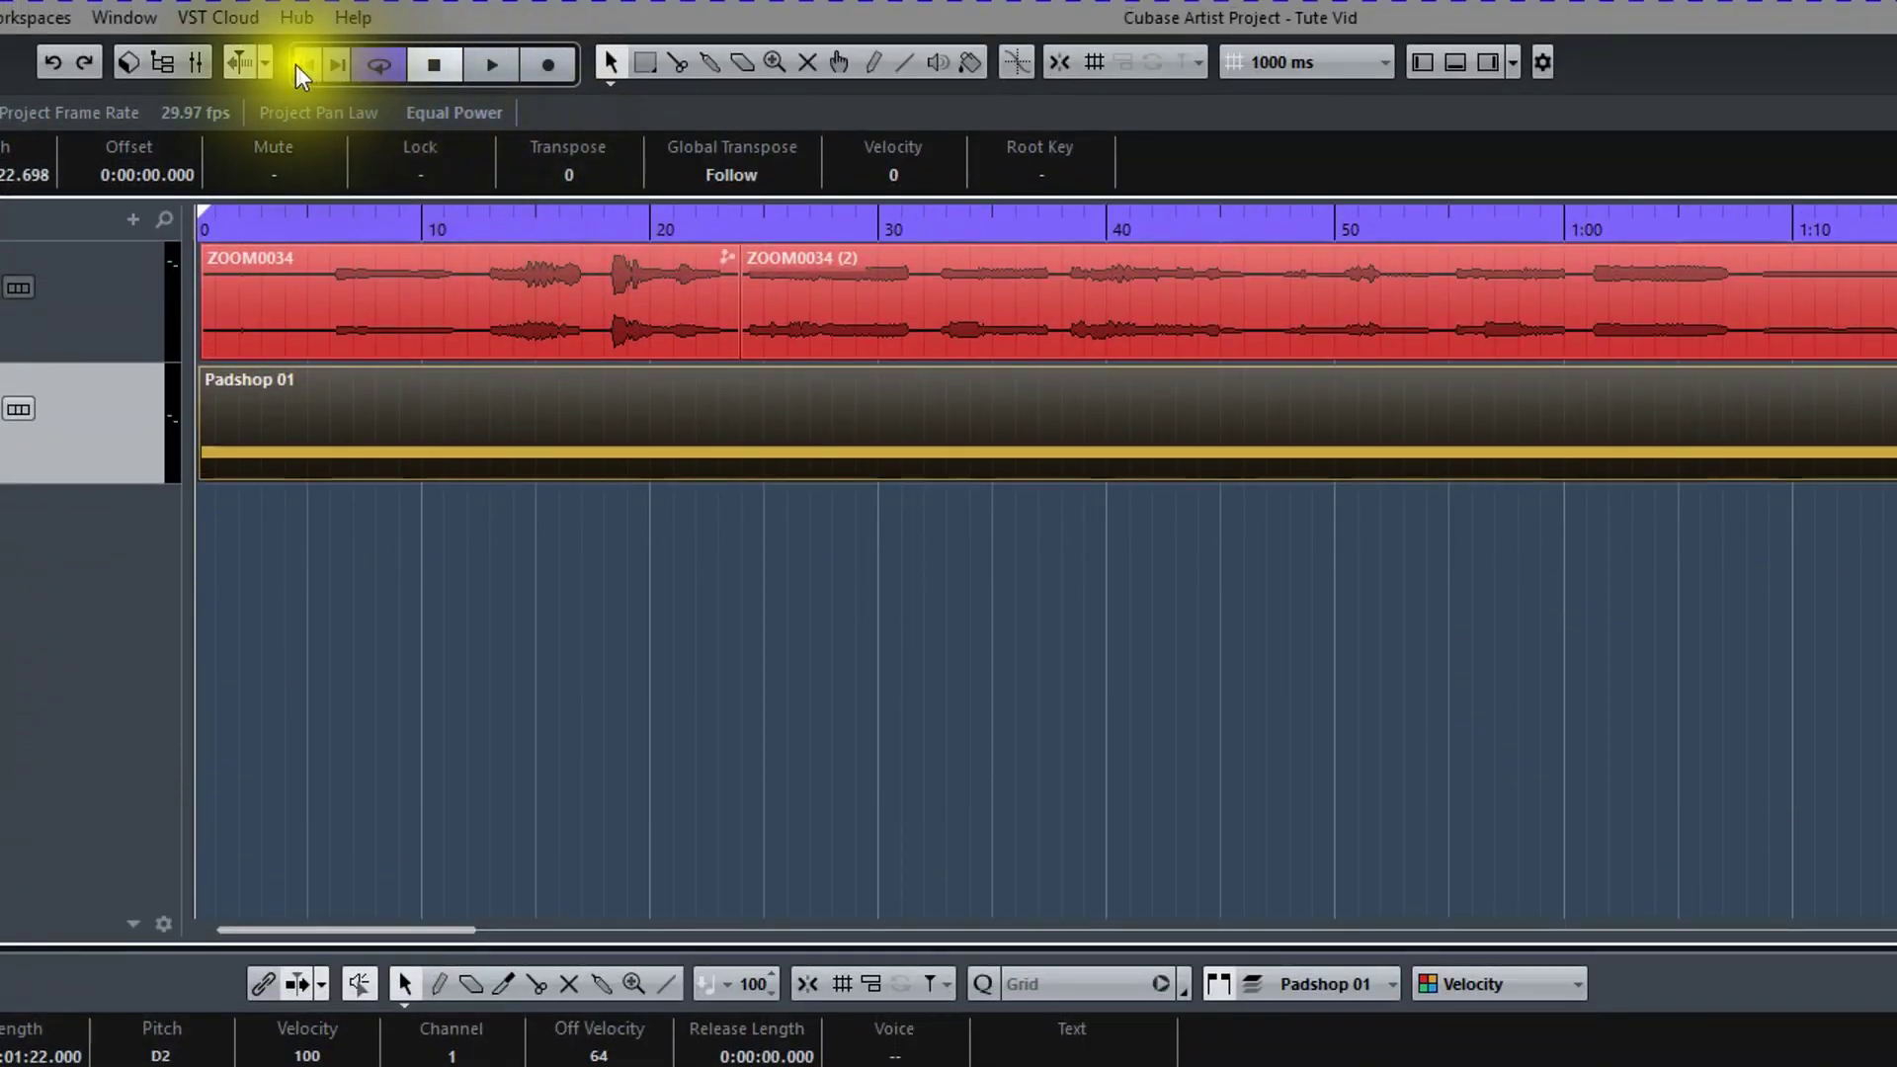
Step: Play the flute and the Padshop drone together from the project start to check how they blend, and stop playback
click(298, 68)
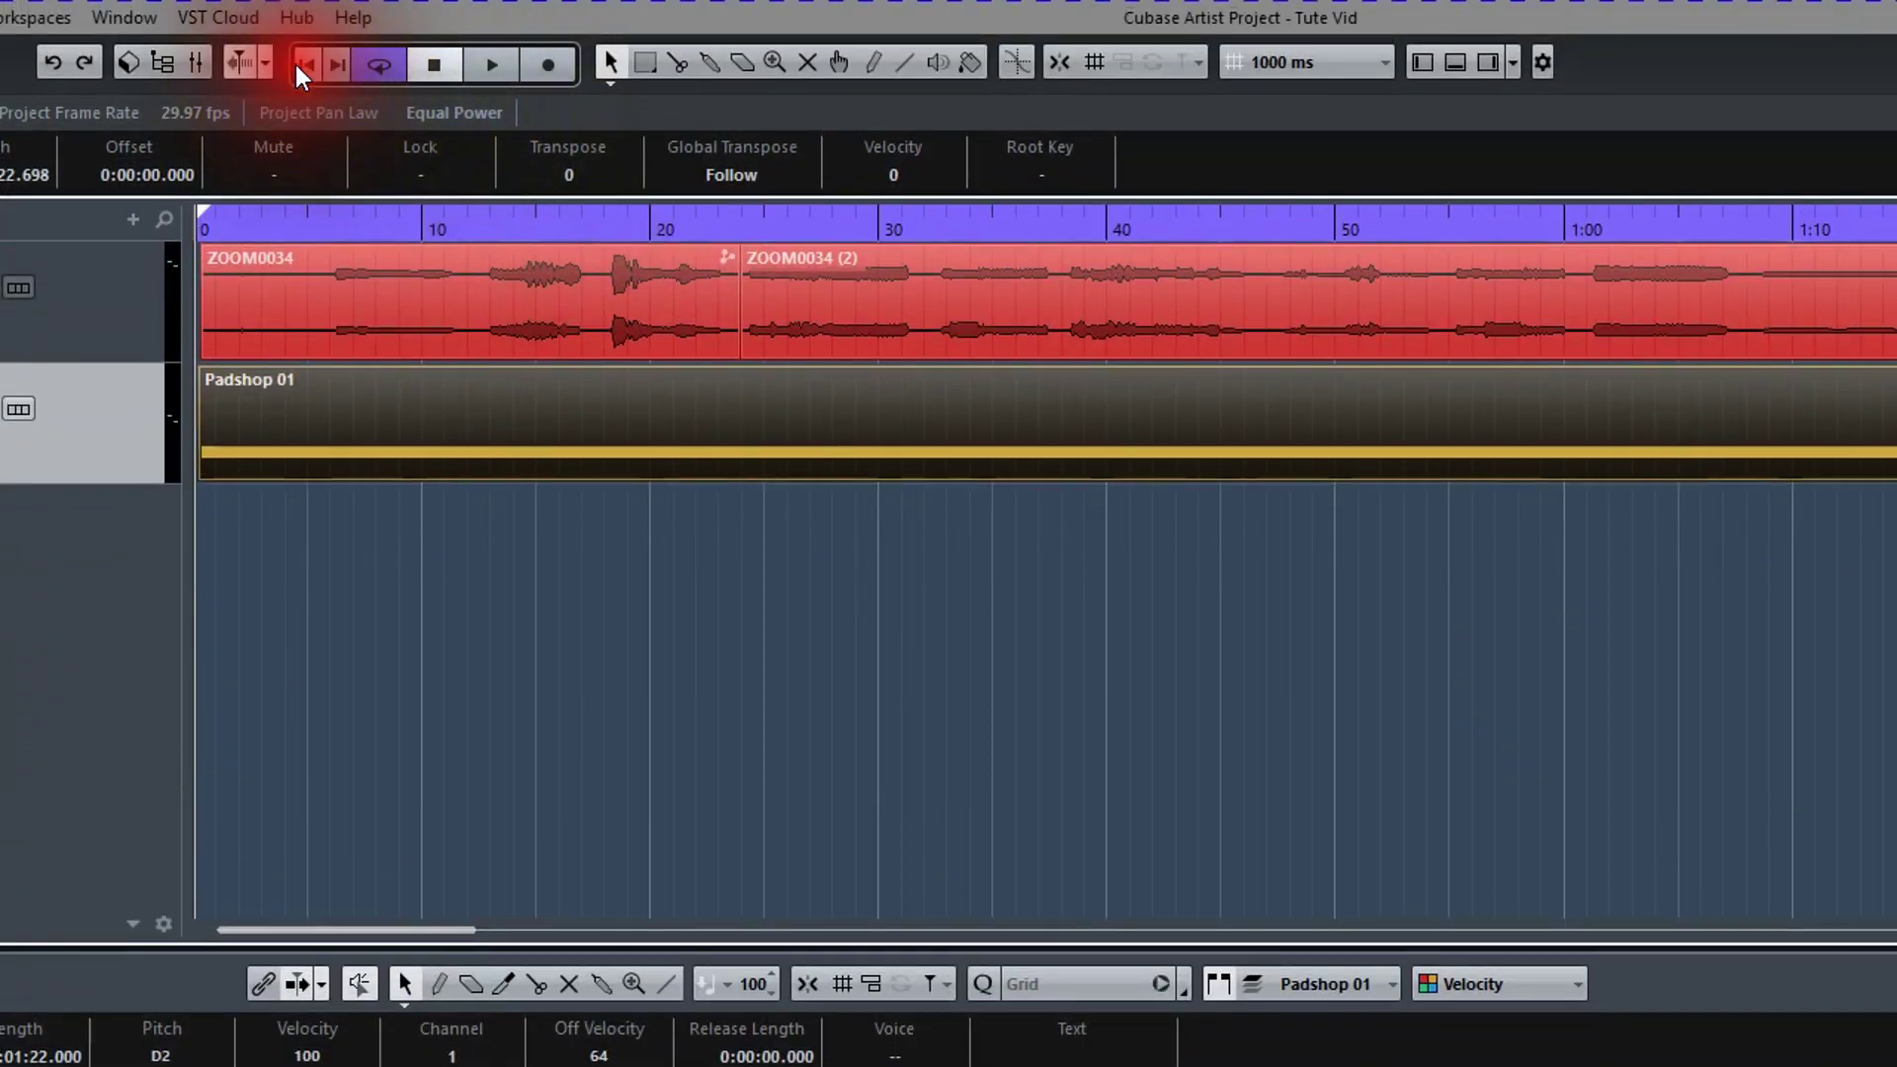
click(488, 62)
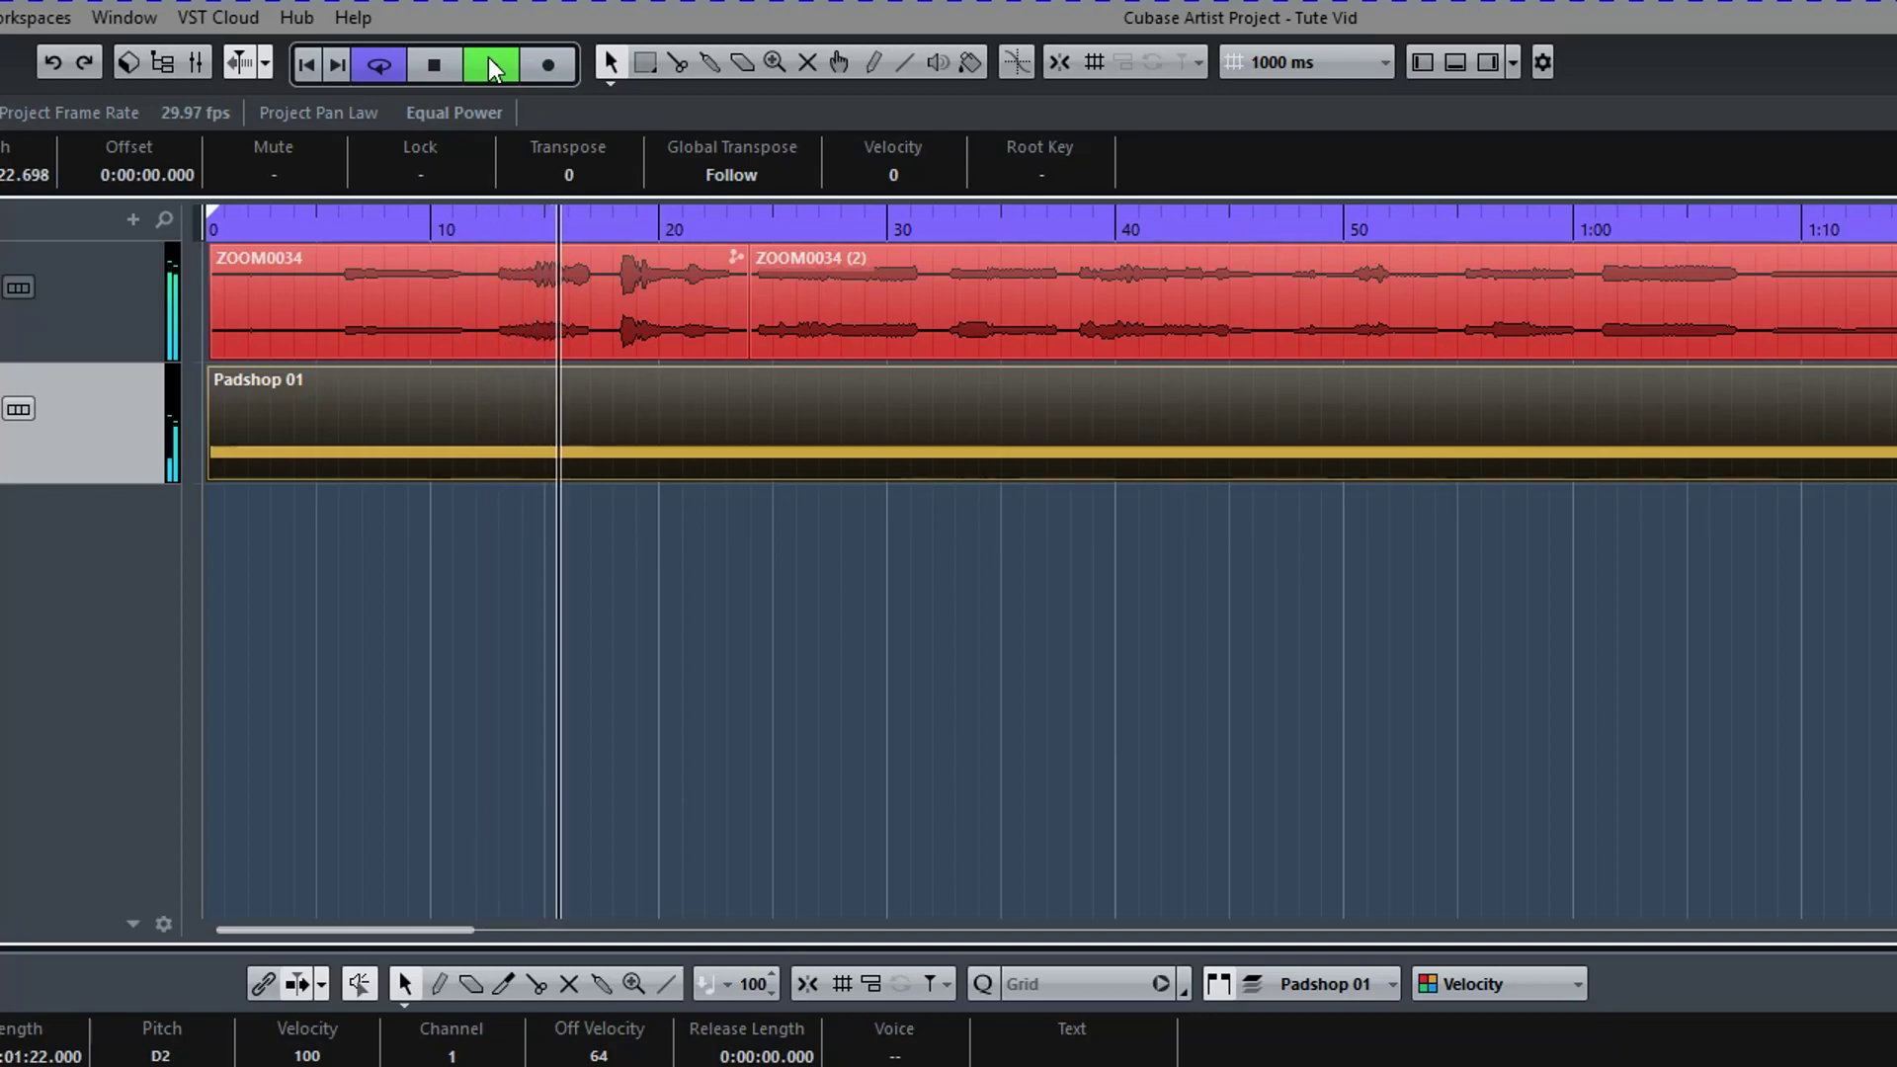
click(490, 61)
click(471, 269)
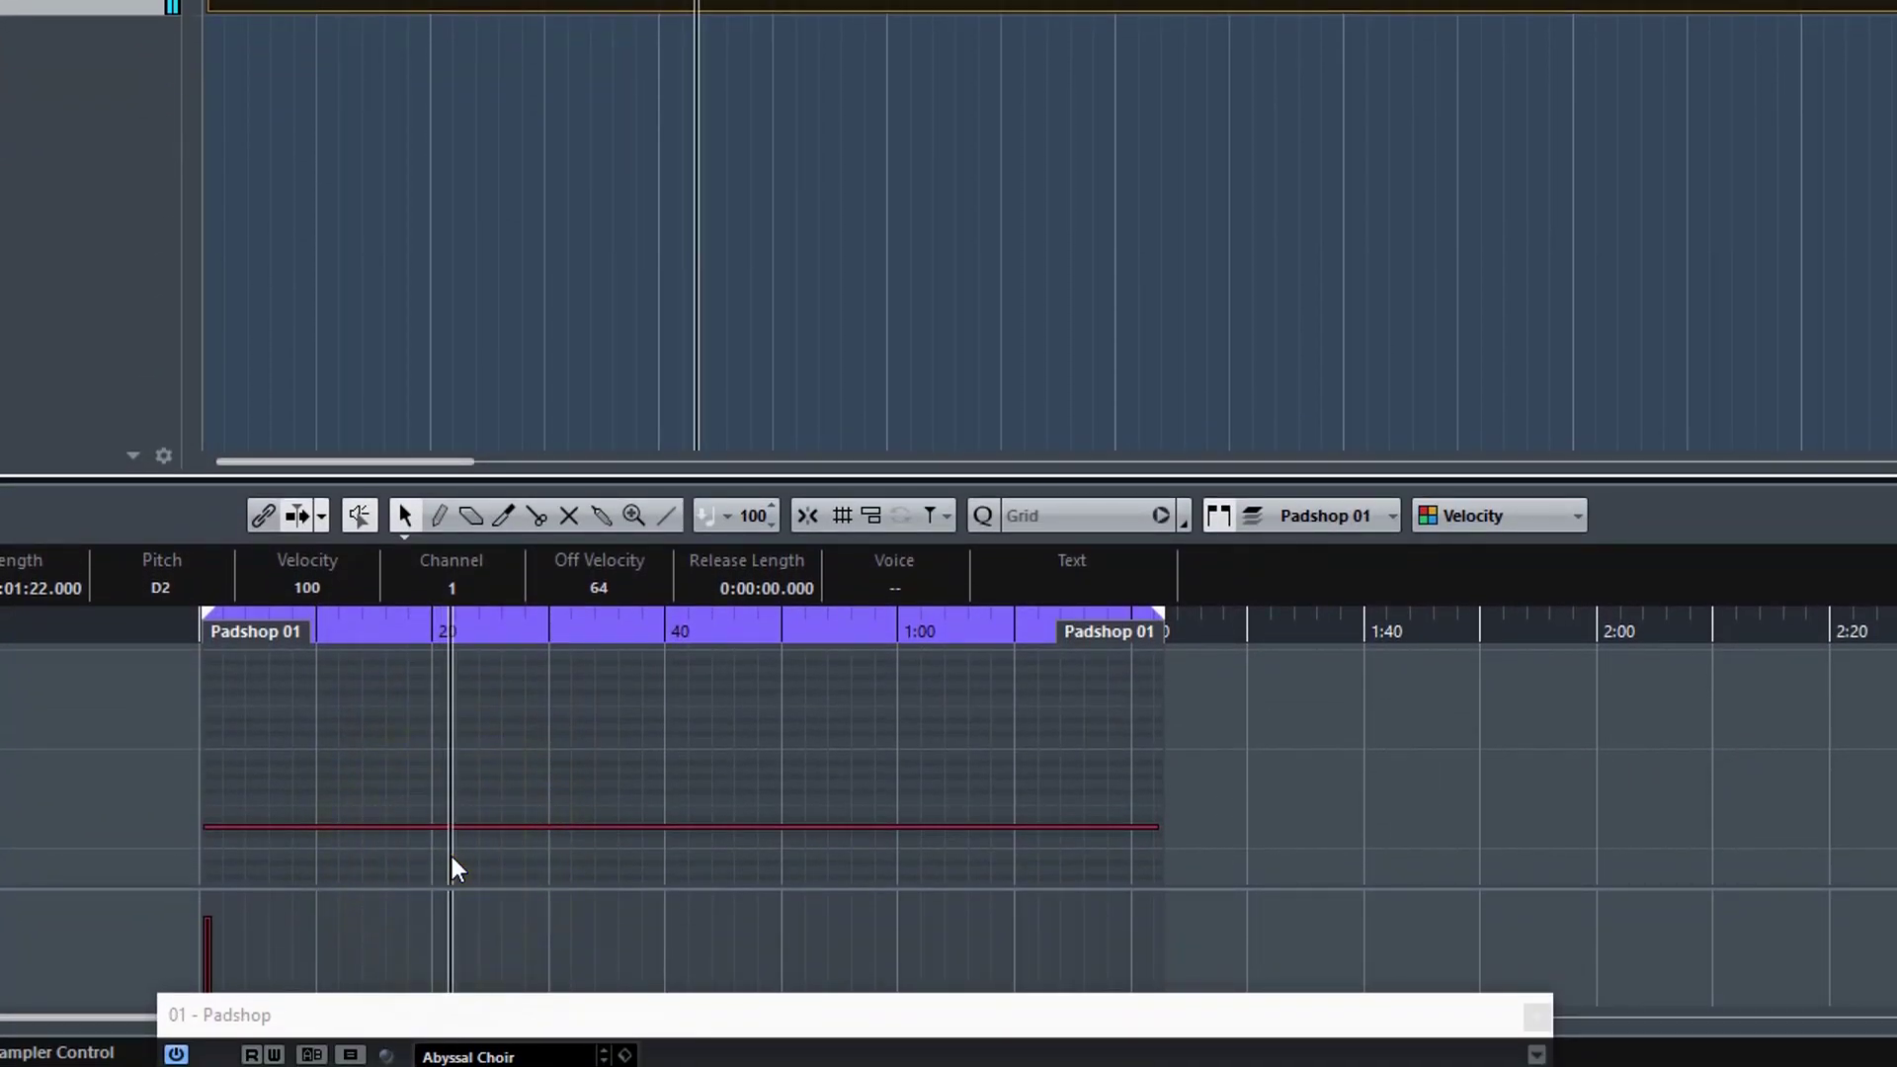
click(455, 826)
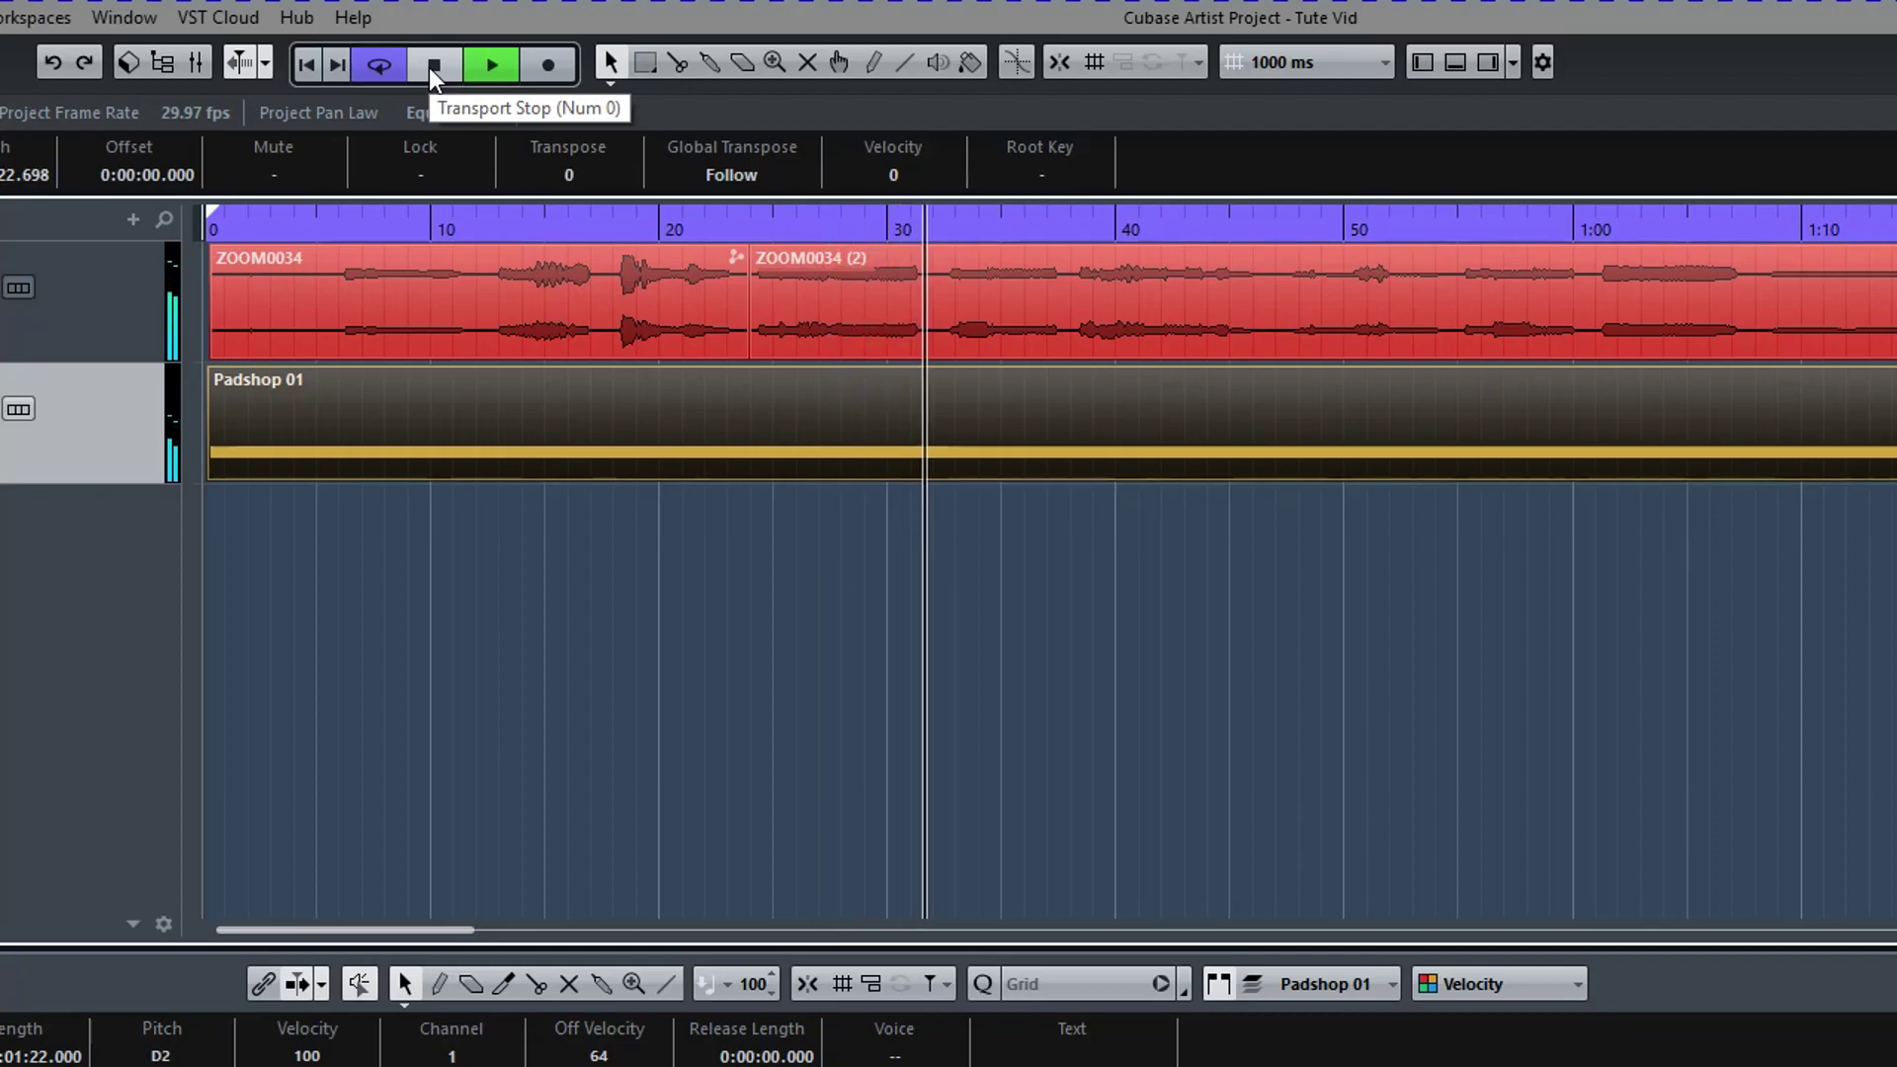
click(431, 71)
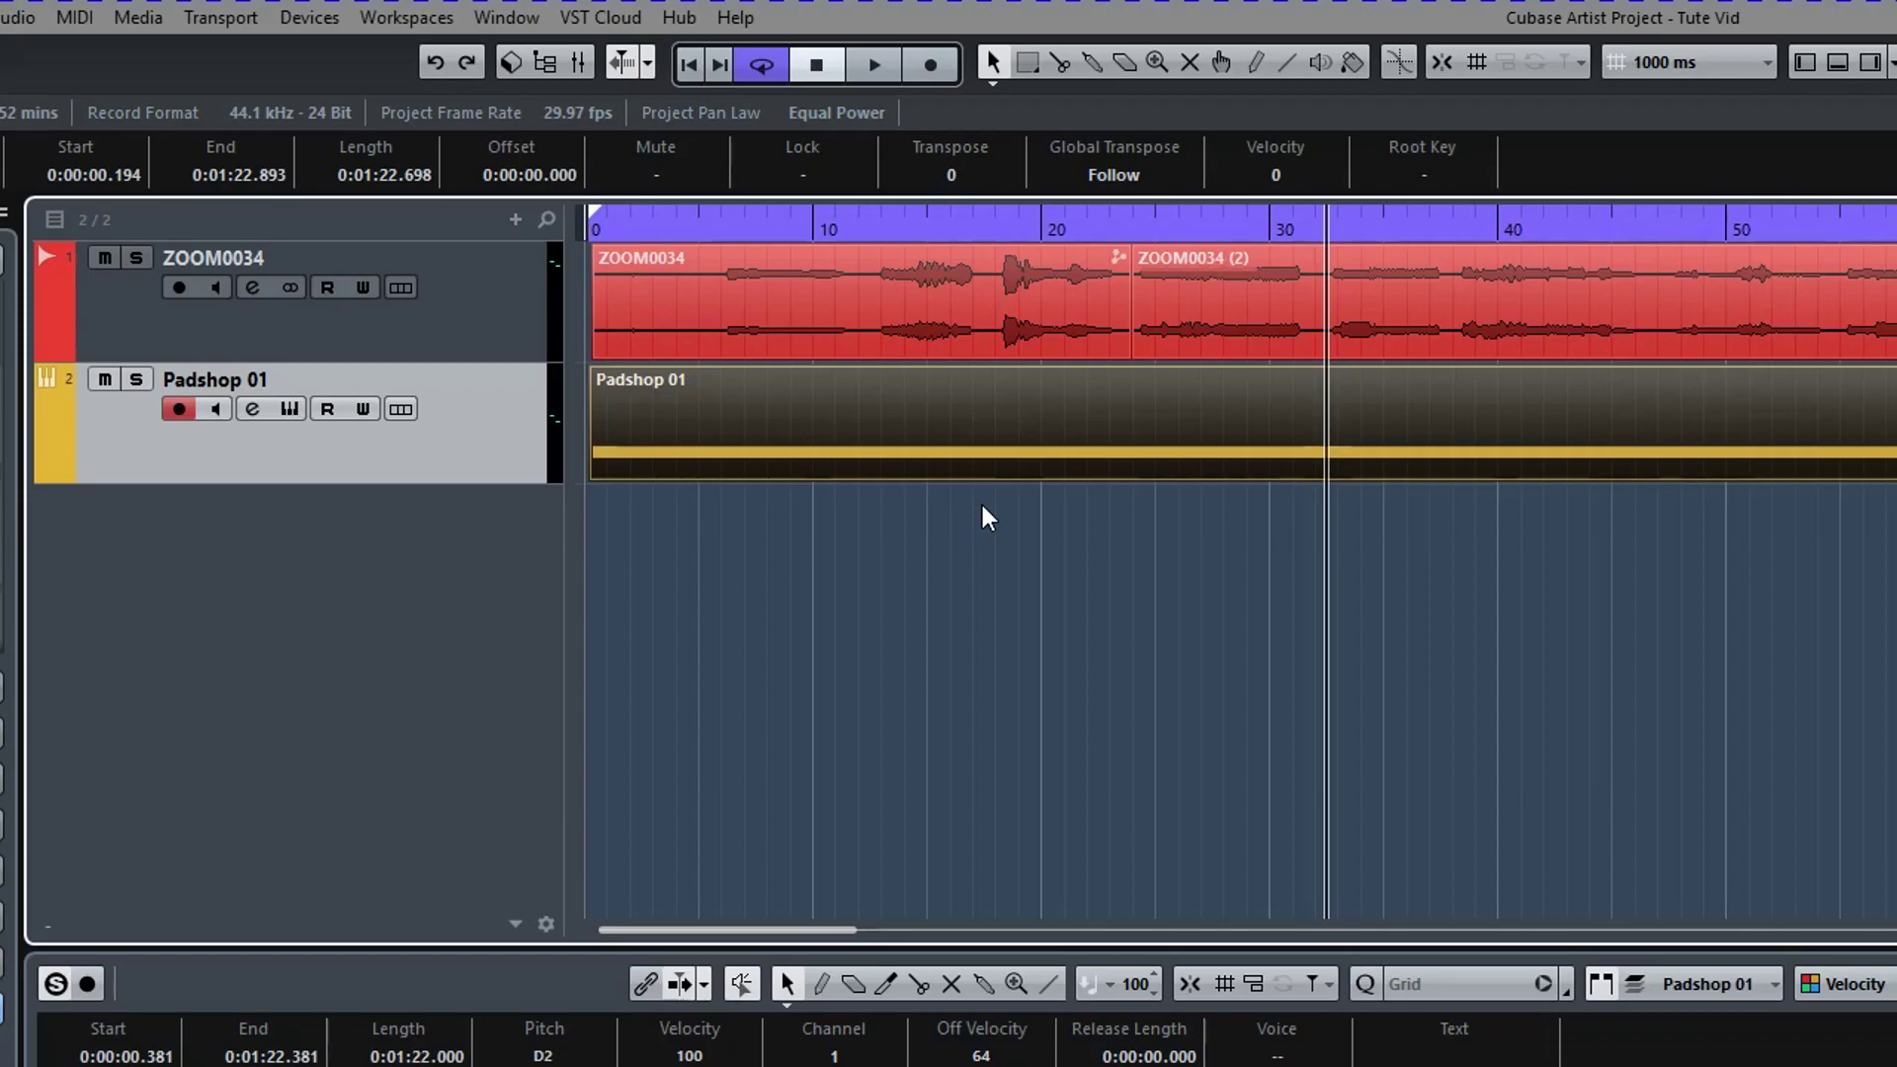
Step: Render the Padshop 01 part in place with the current settings and mute the original Padshop 01 instrument track
click(973, 341)
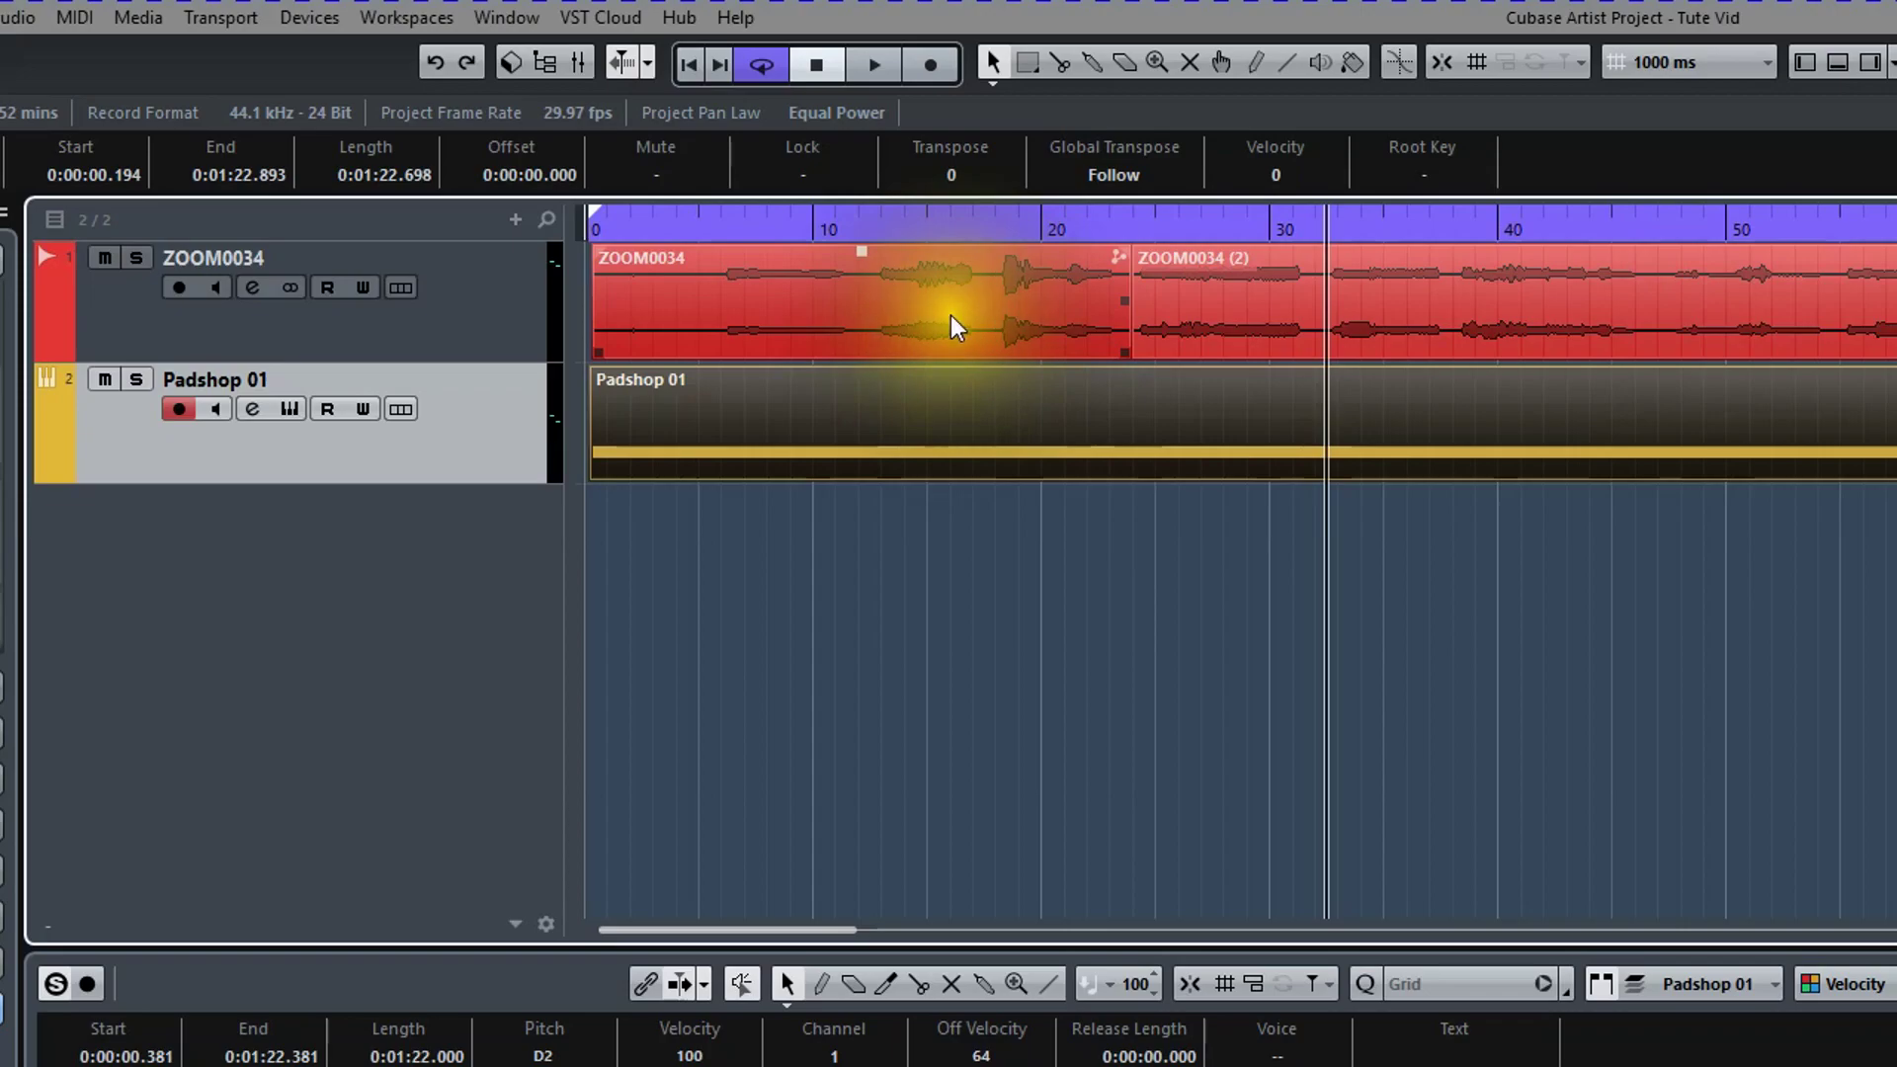
click(179, 543)
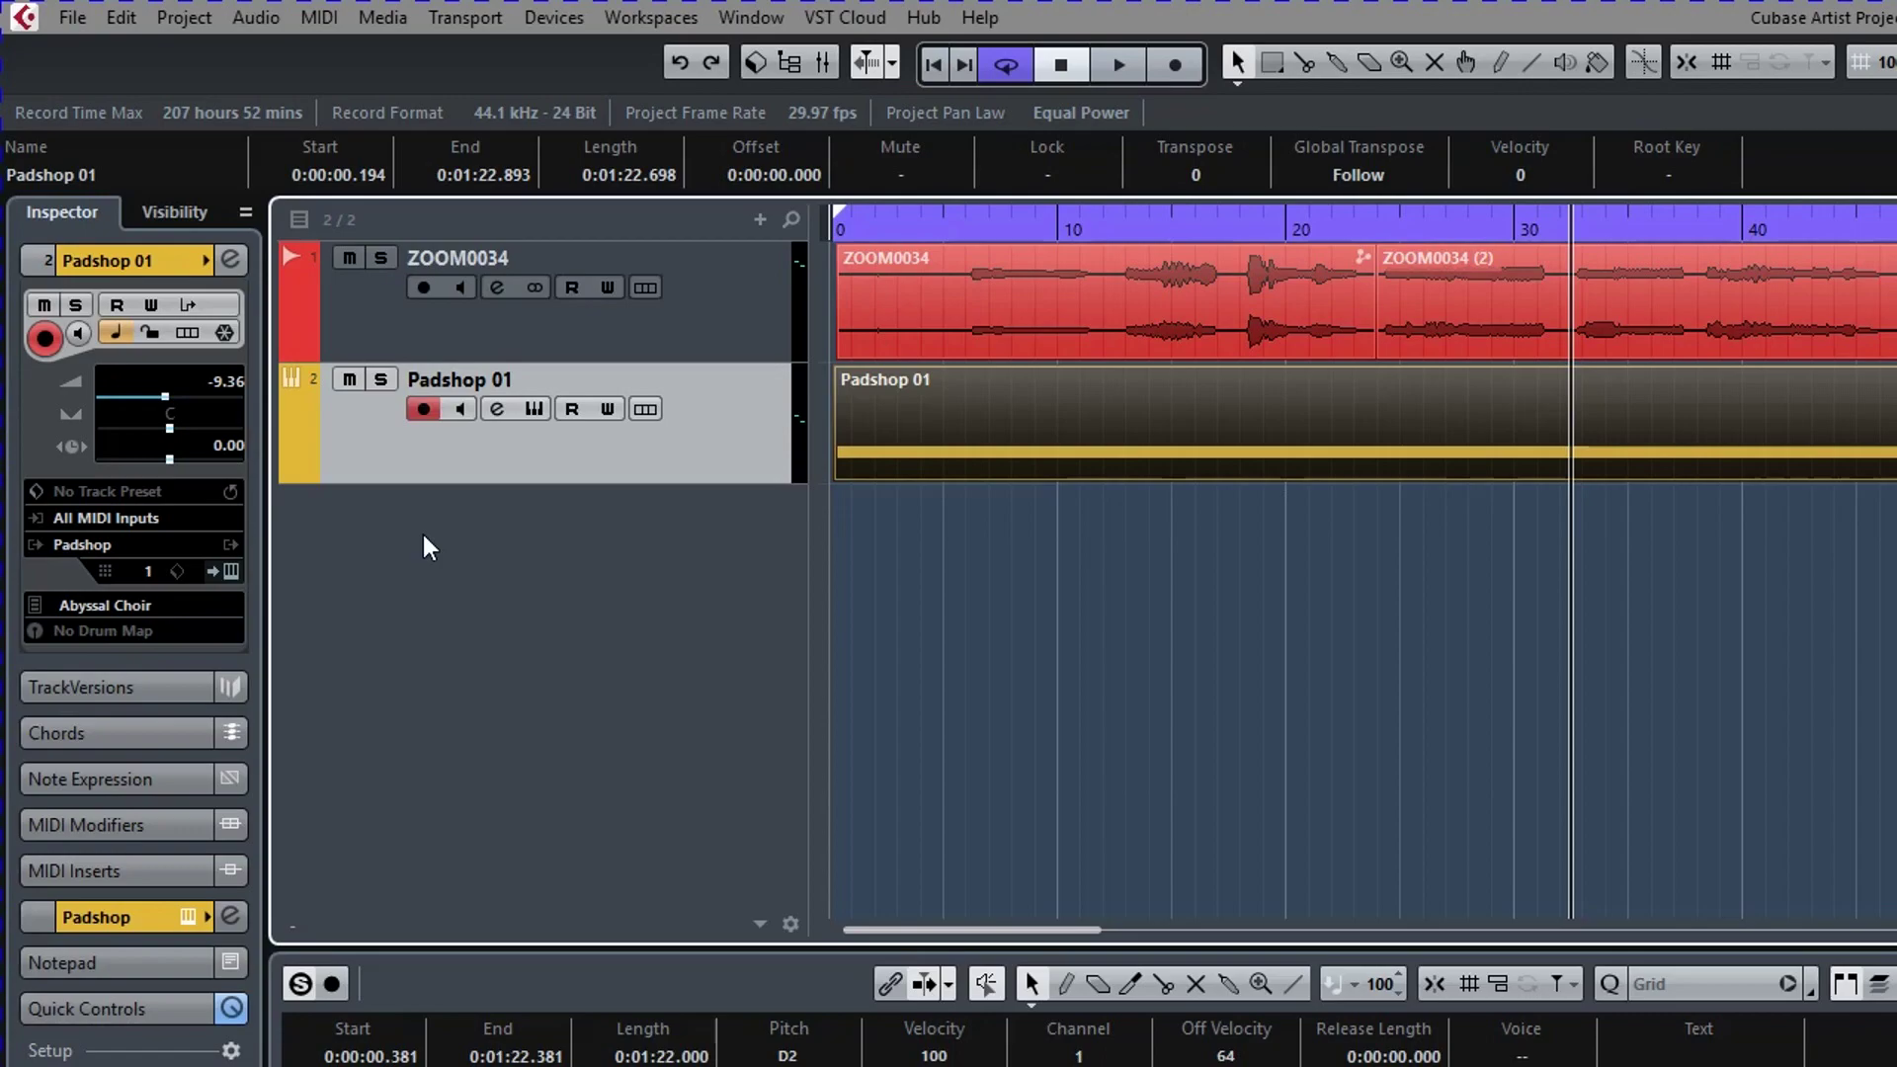
click(120, 18)
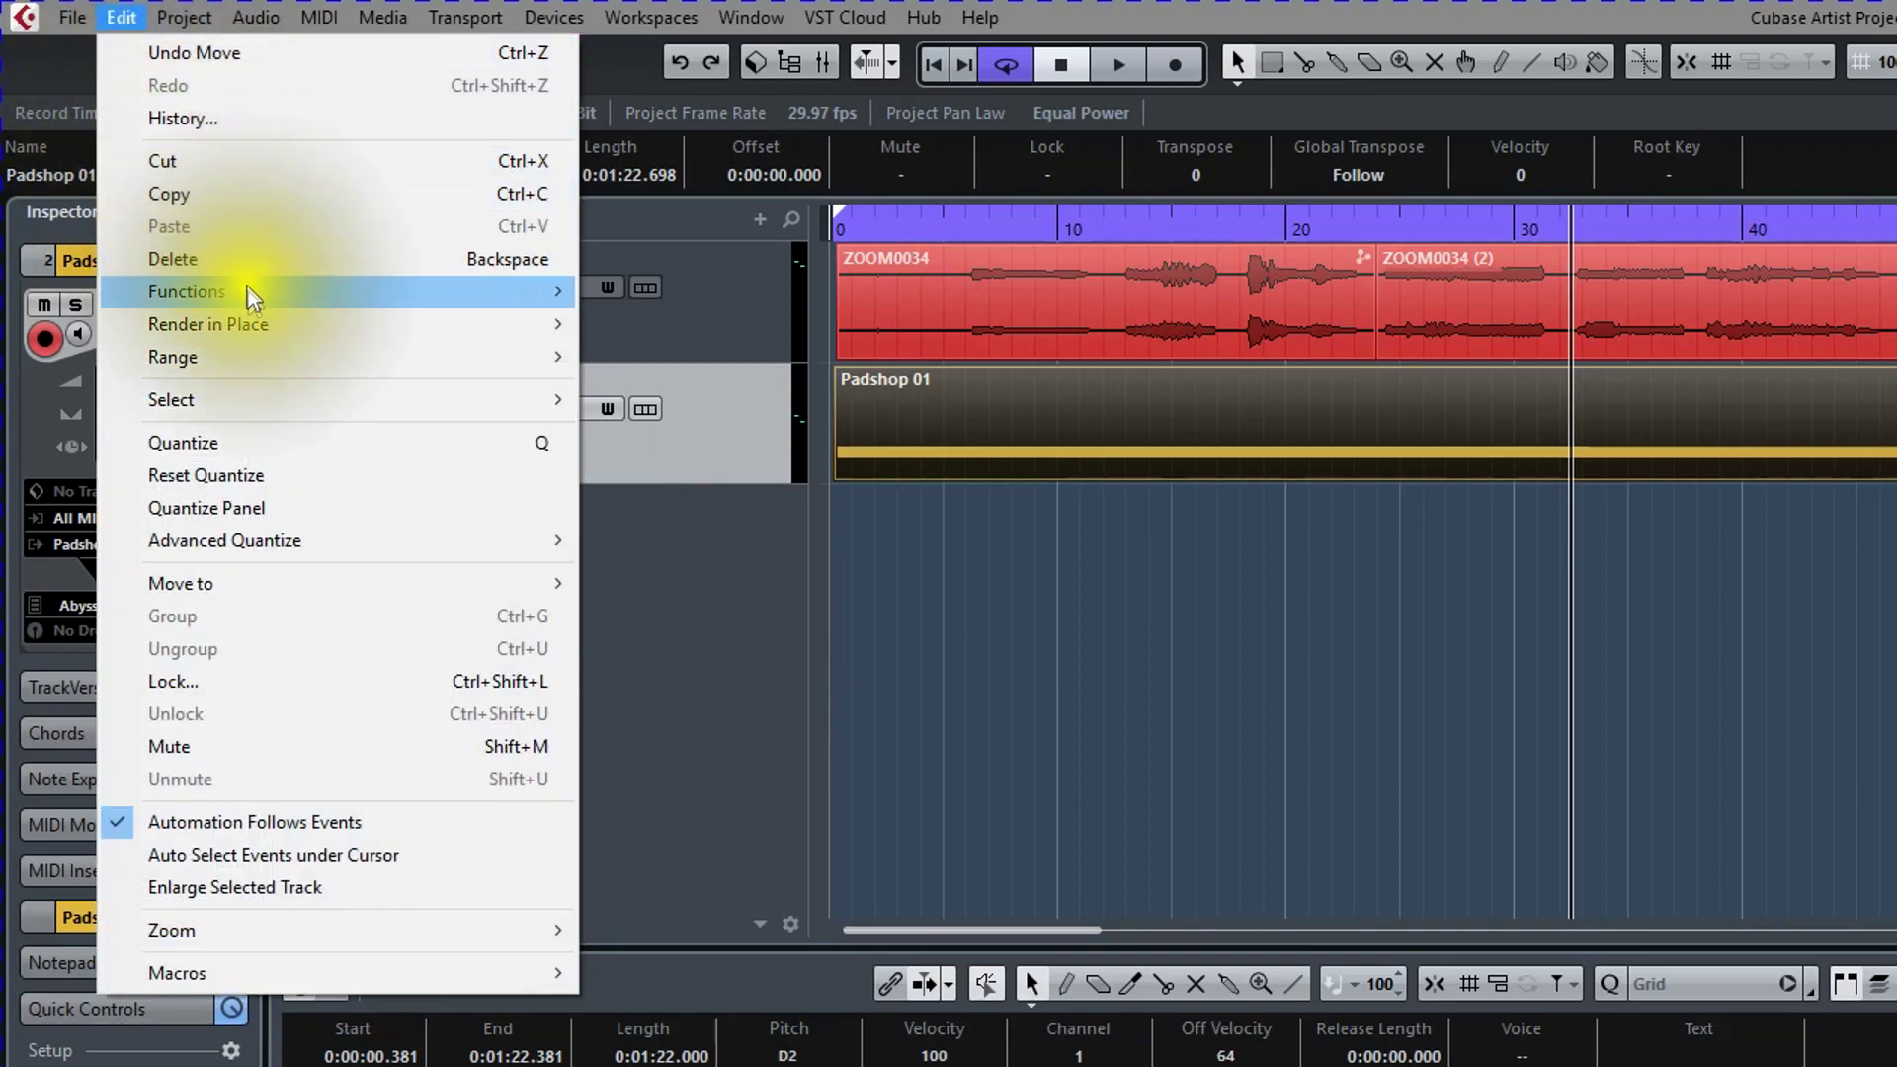
mouse_move(252, 324)
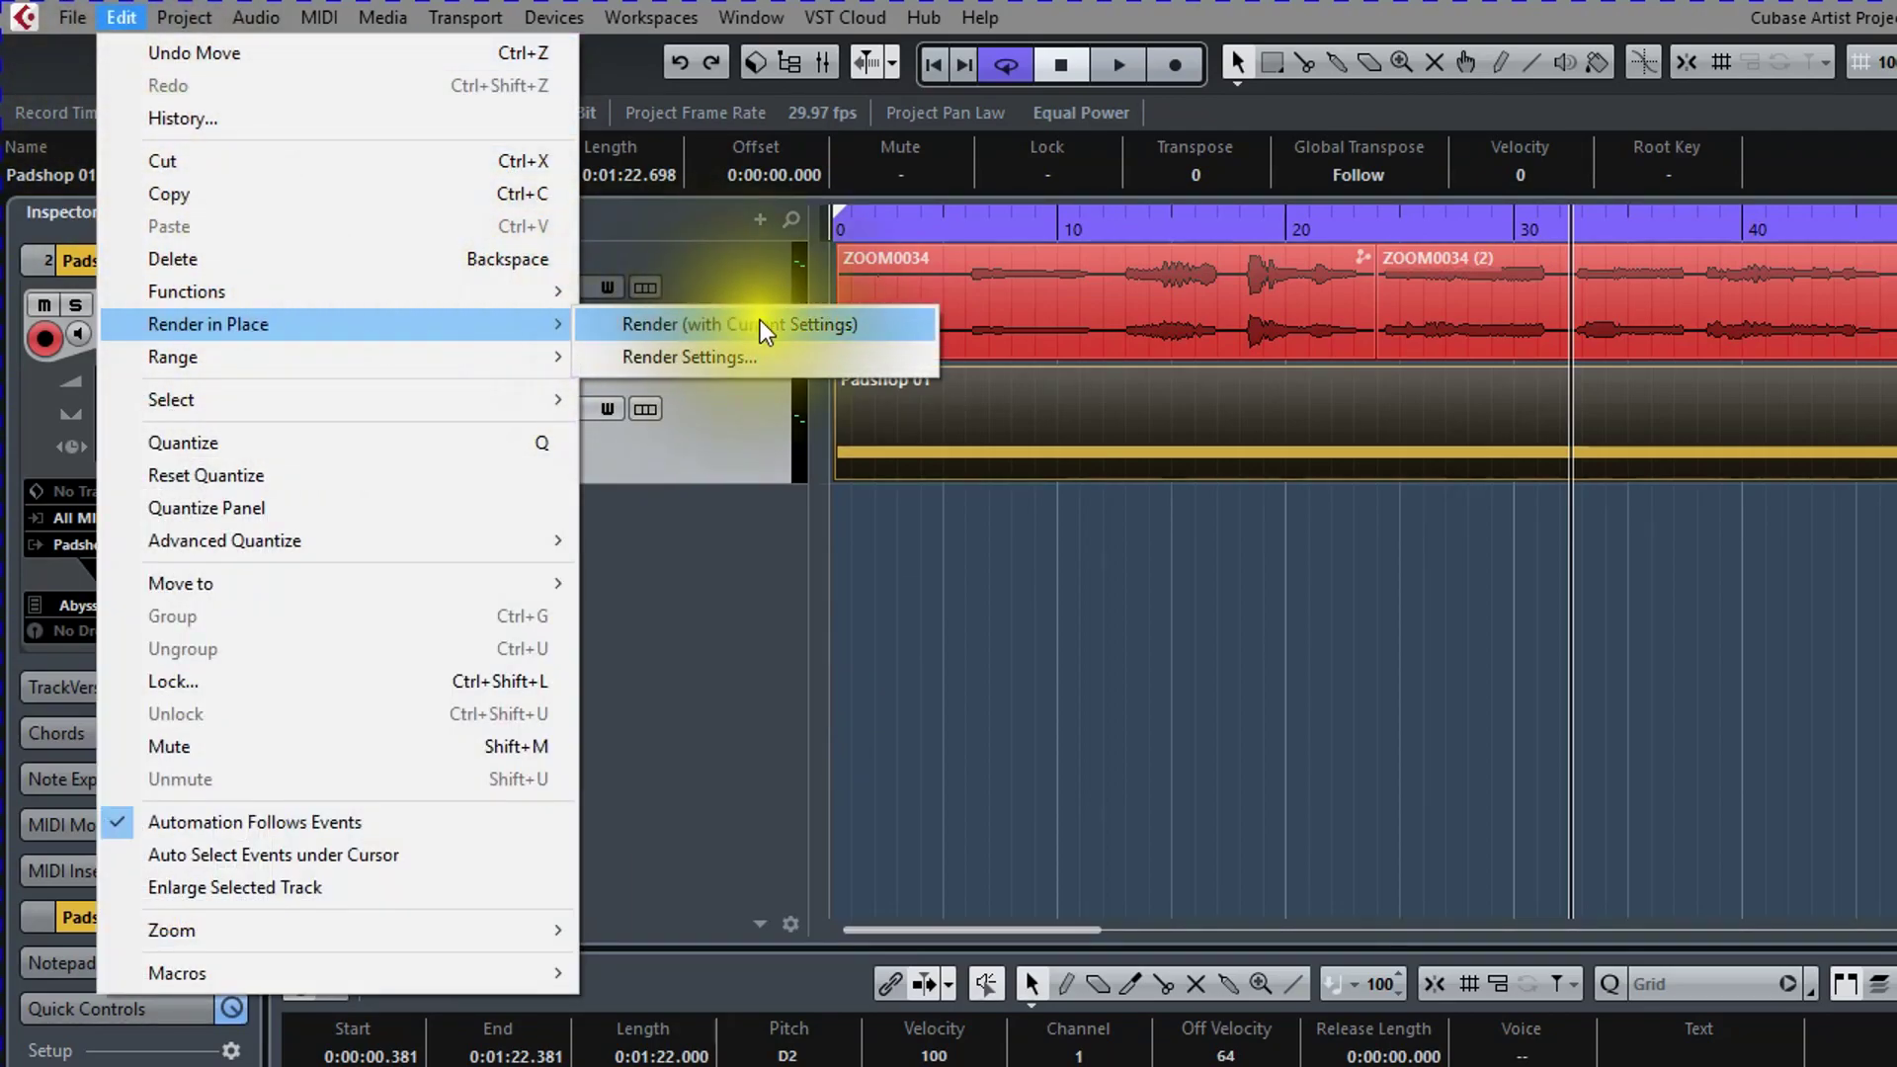
click(796, 324)
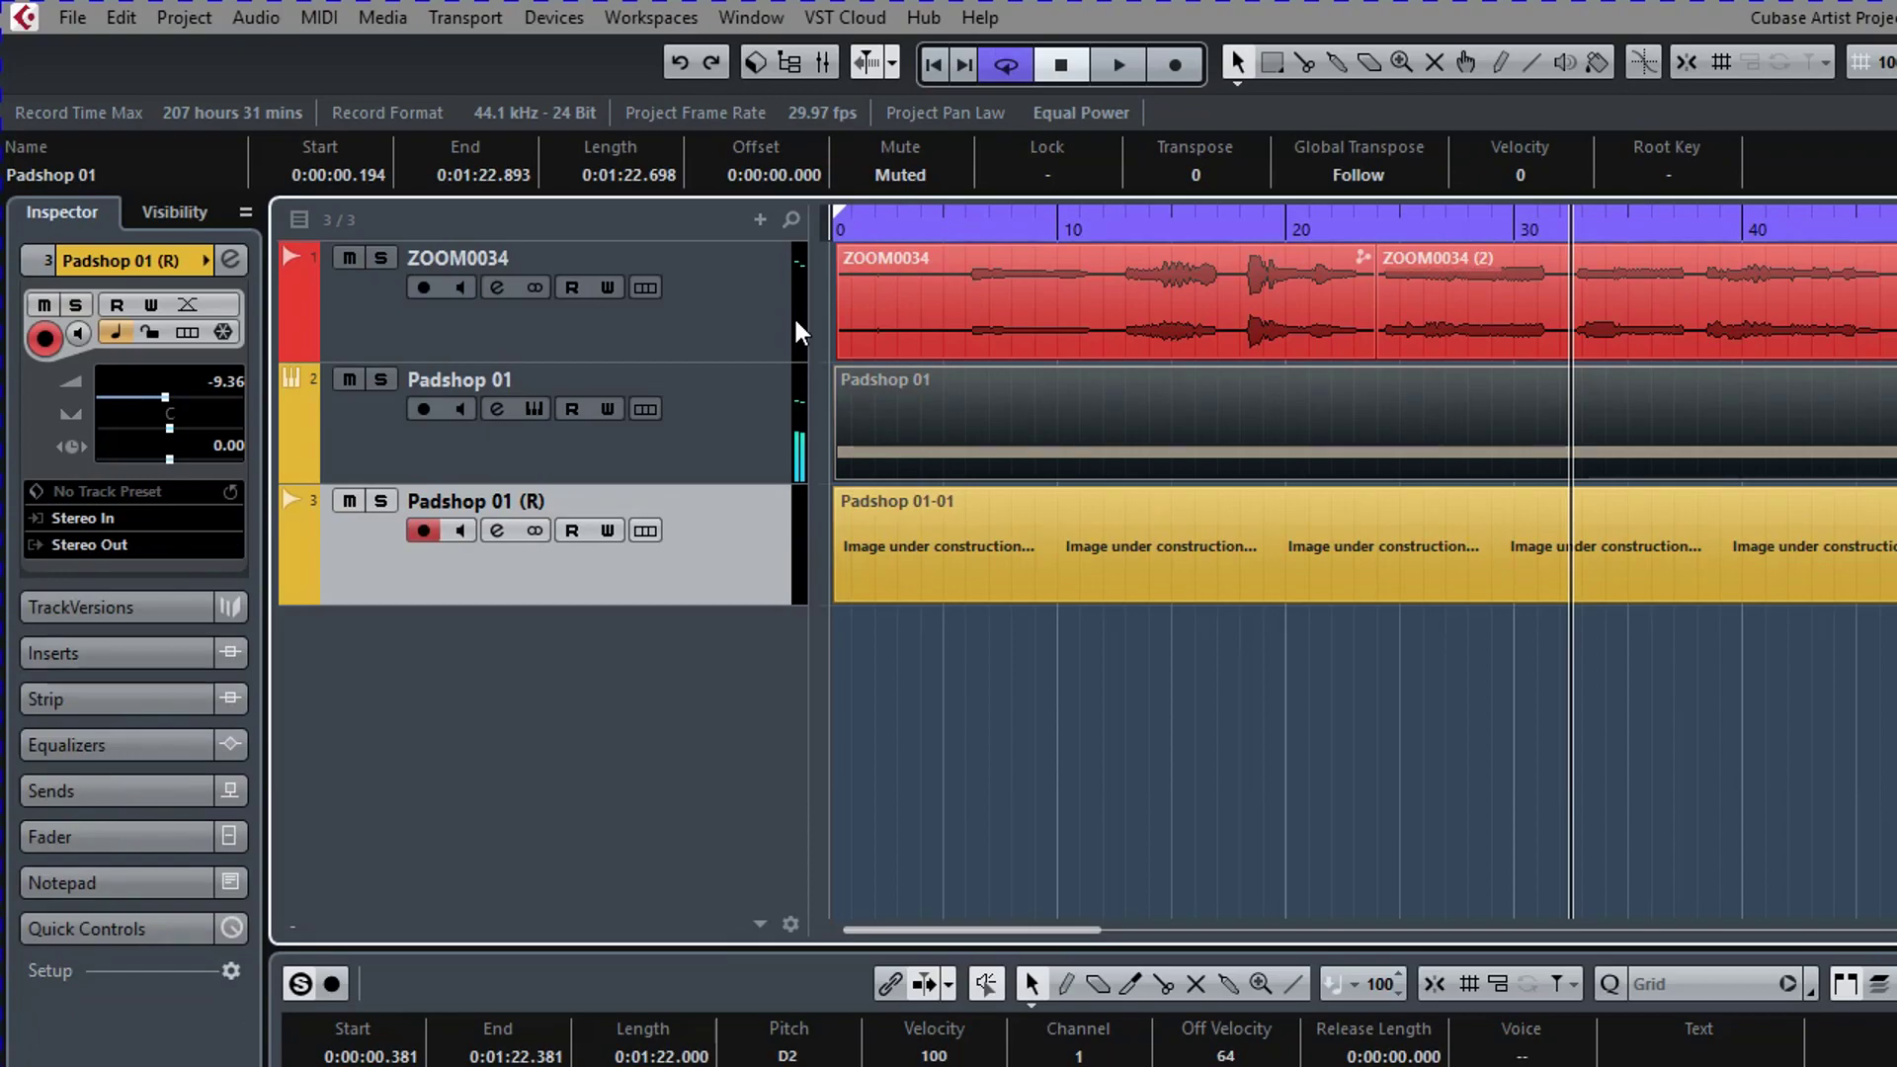
click(1301, 442)
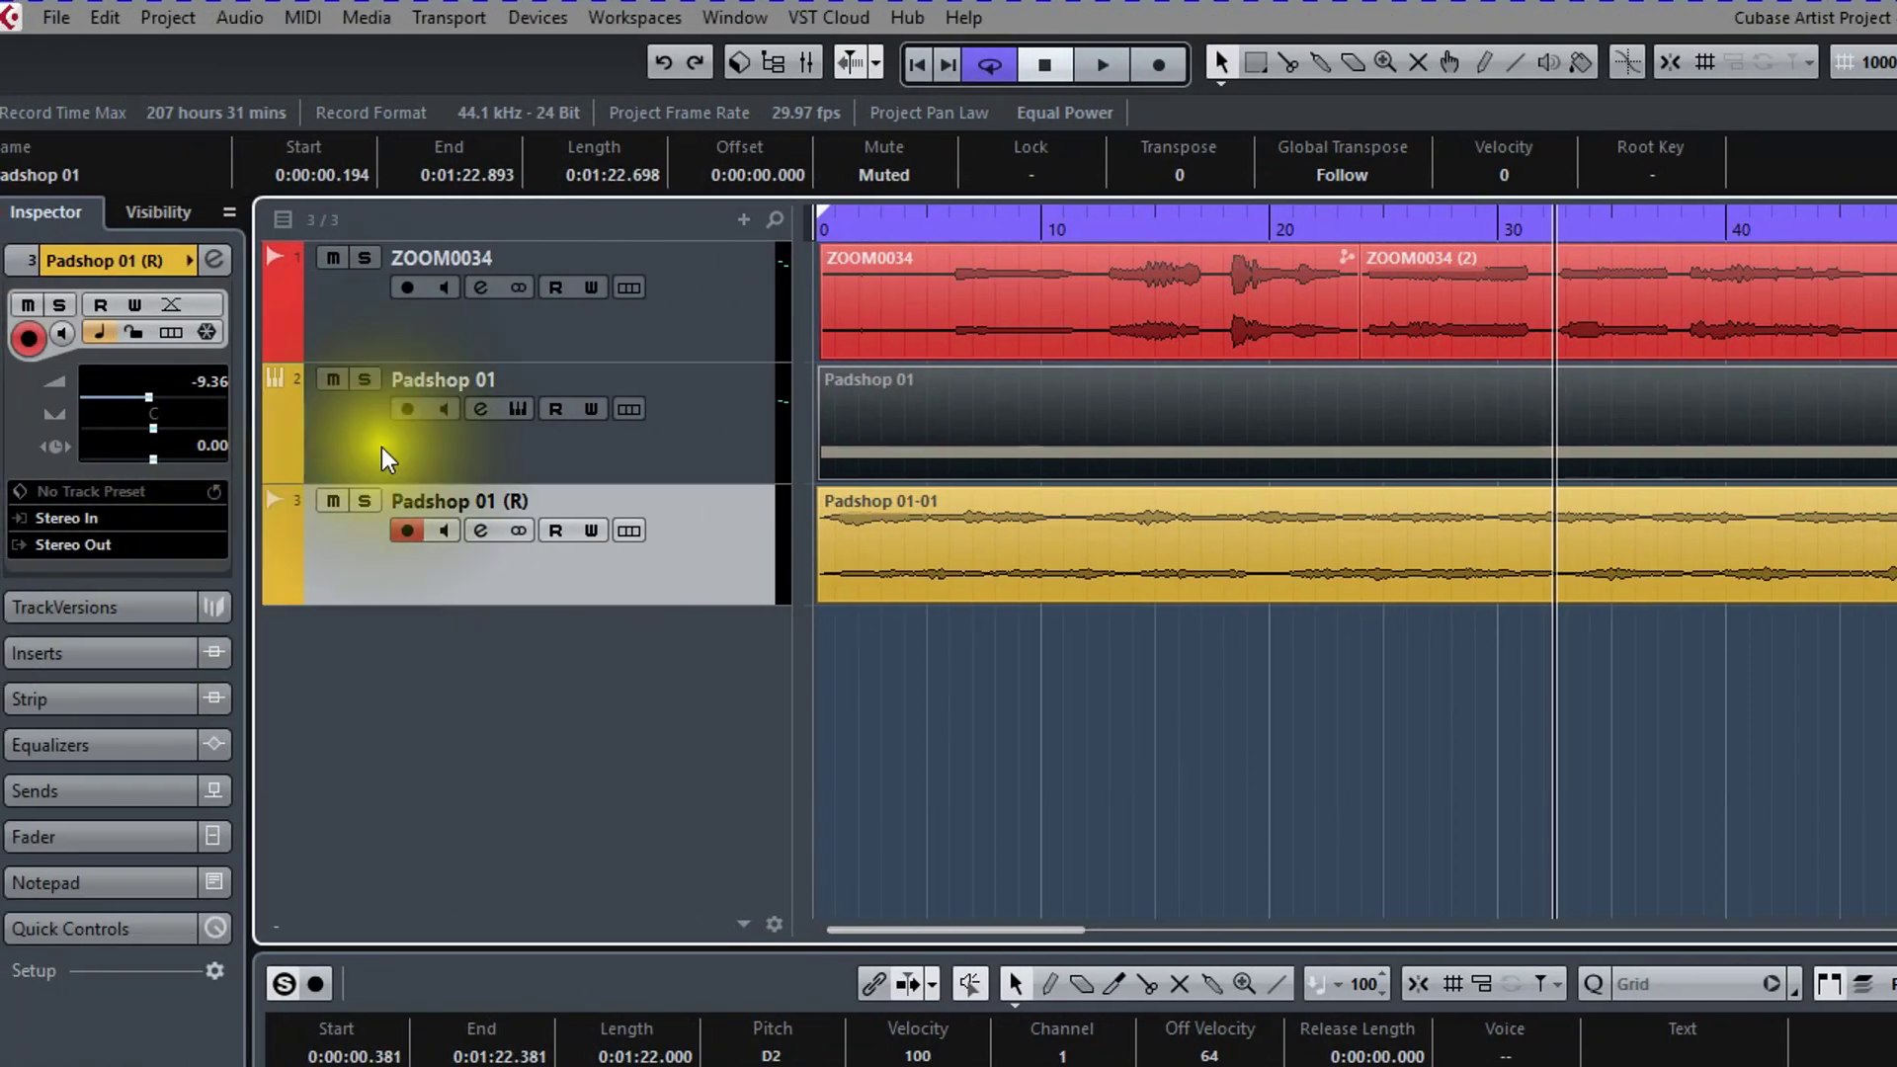
click(261, 382)
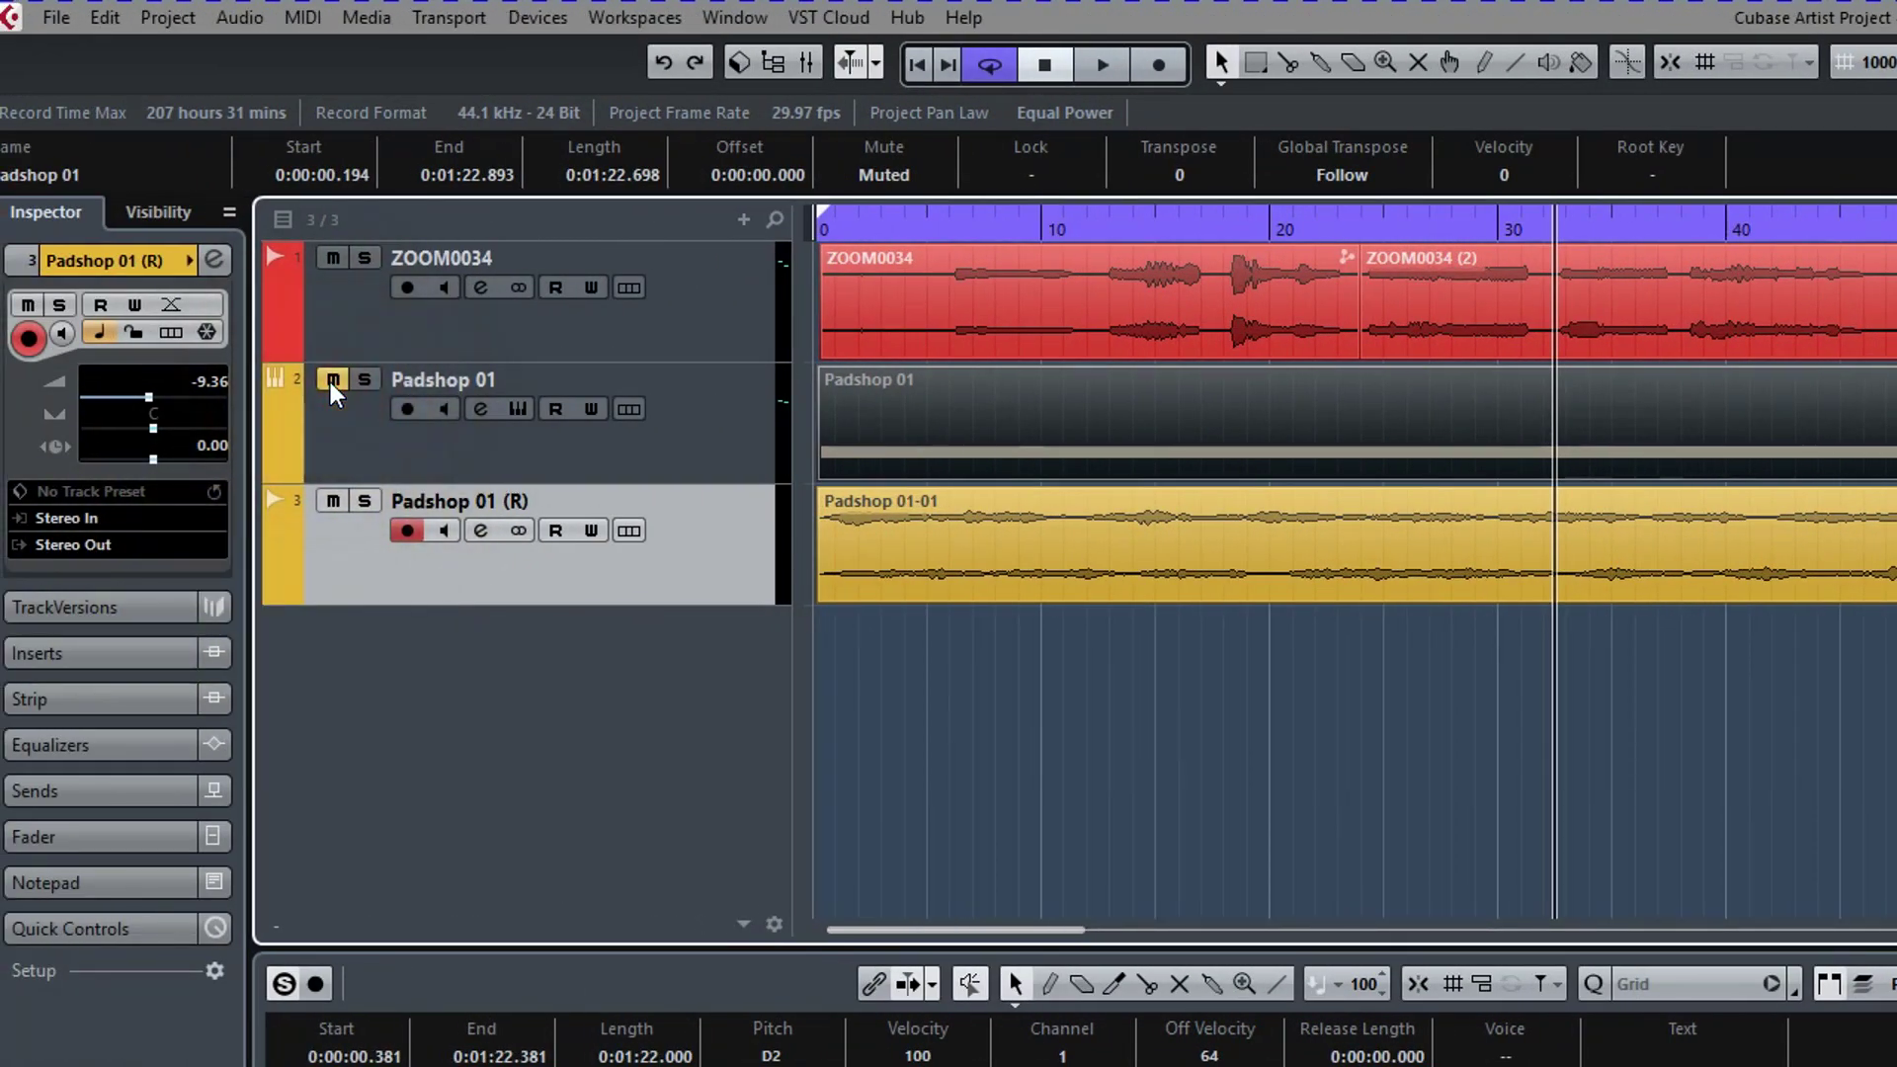
Step: Give the rendered Padshop audio a fade-in of about 4.5 s and a fade-out of about 3 s
click(824, 491)
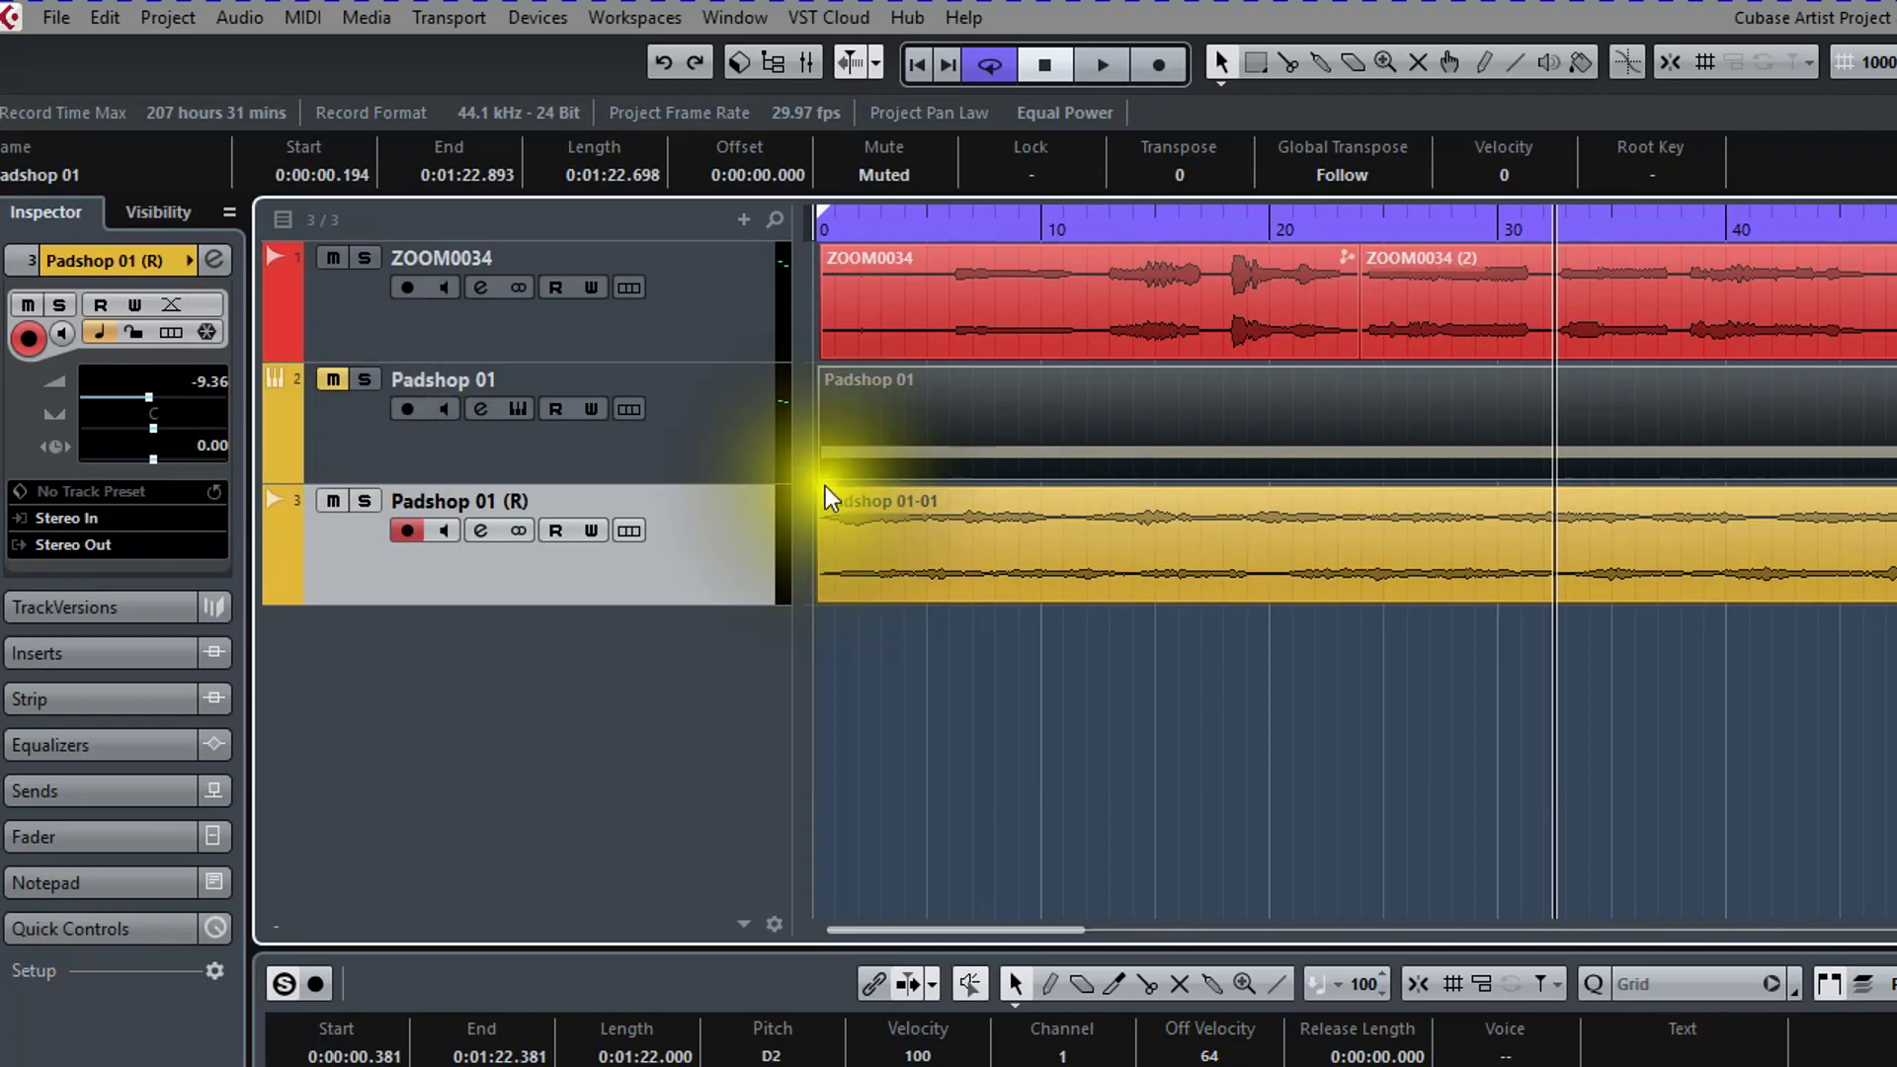
drag(824, 491, 921, 495)
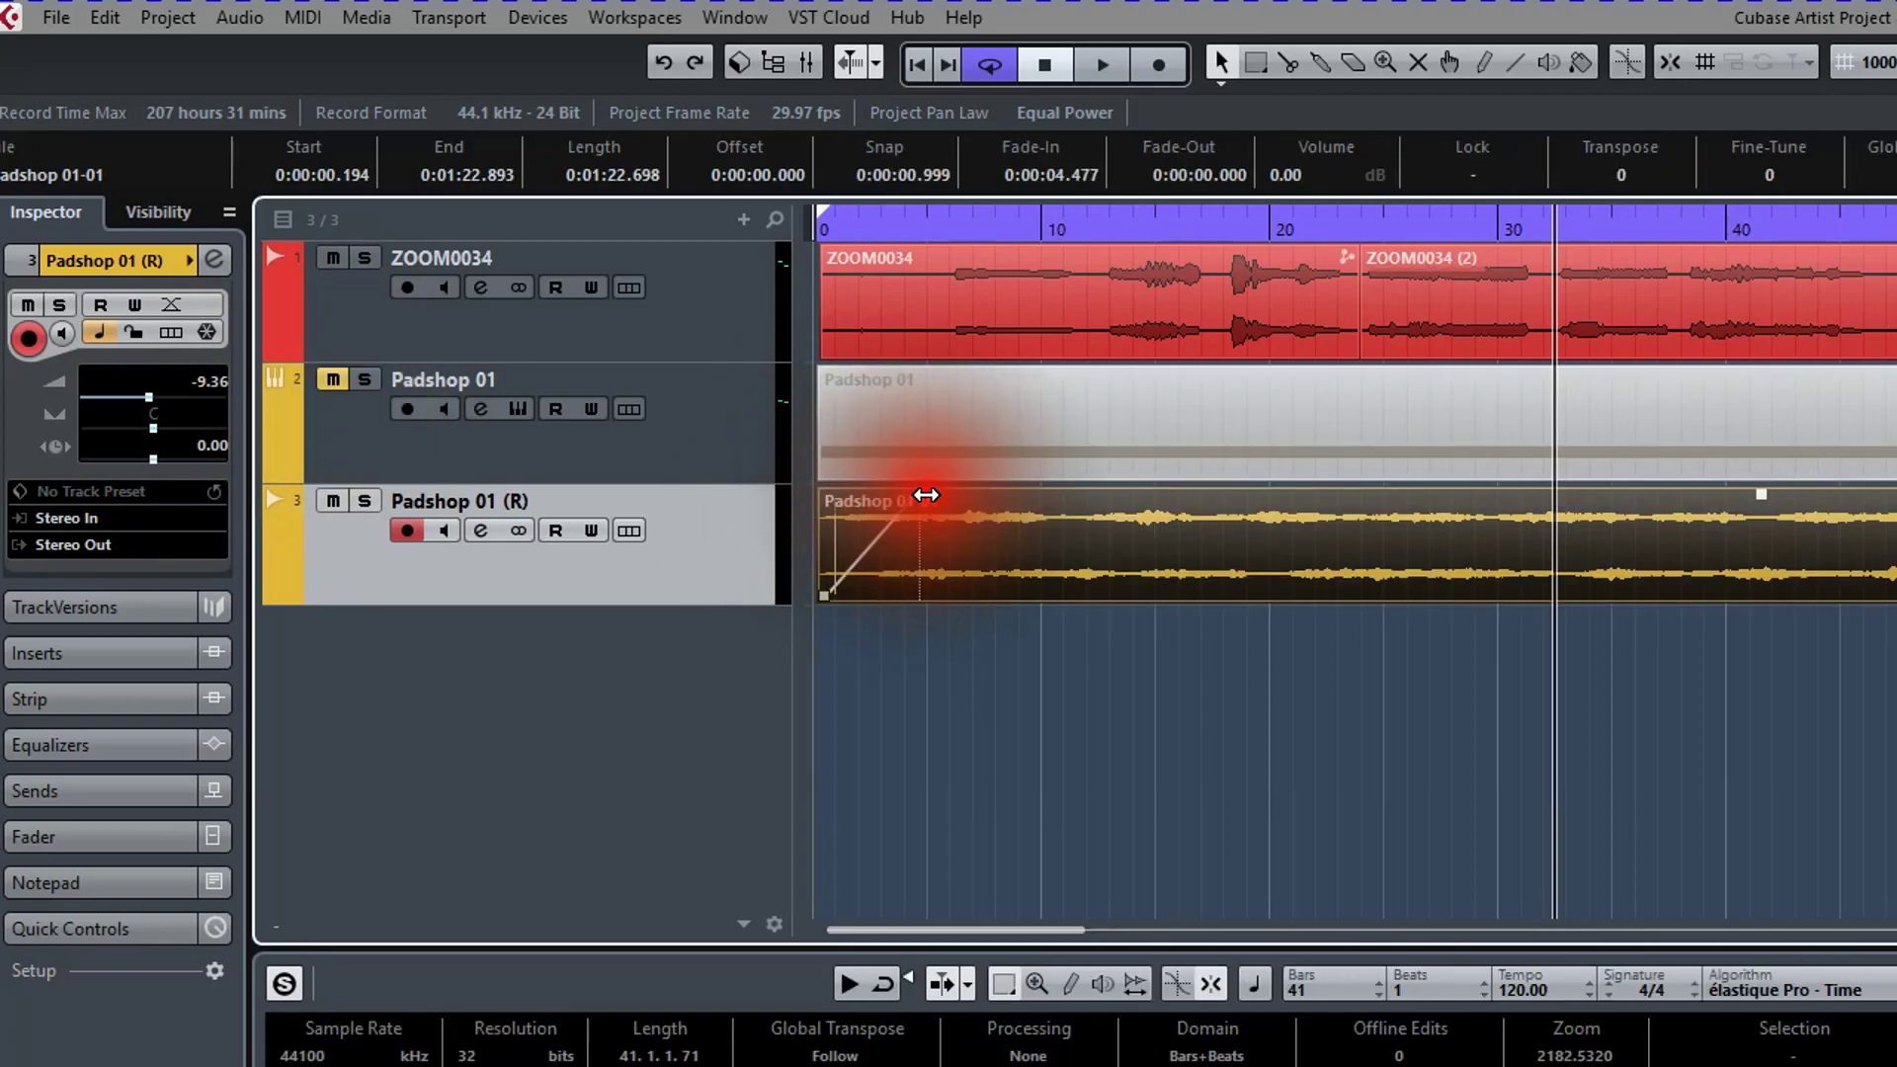
drag(1766, 494, 1702, 492)
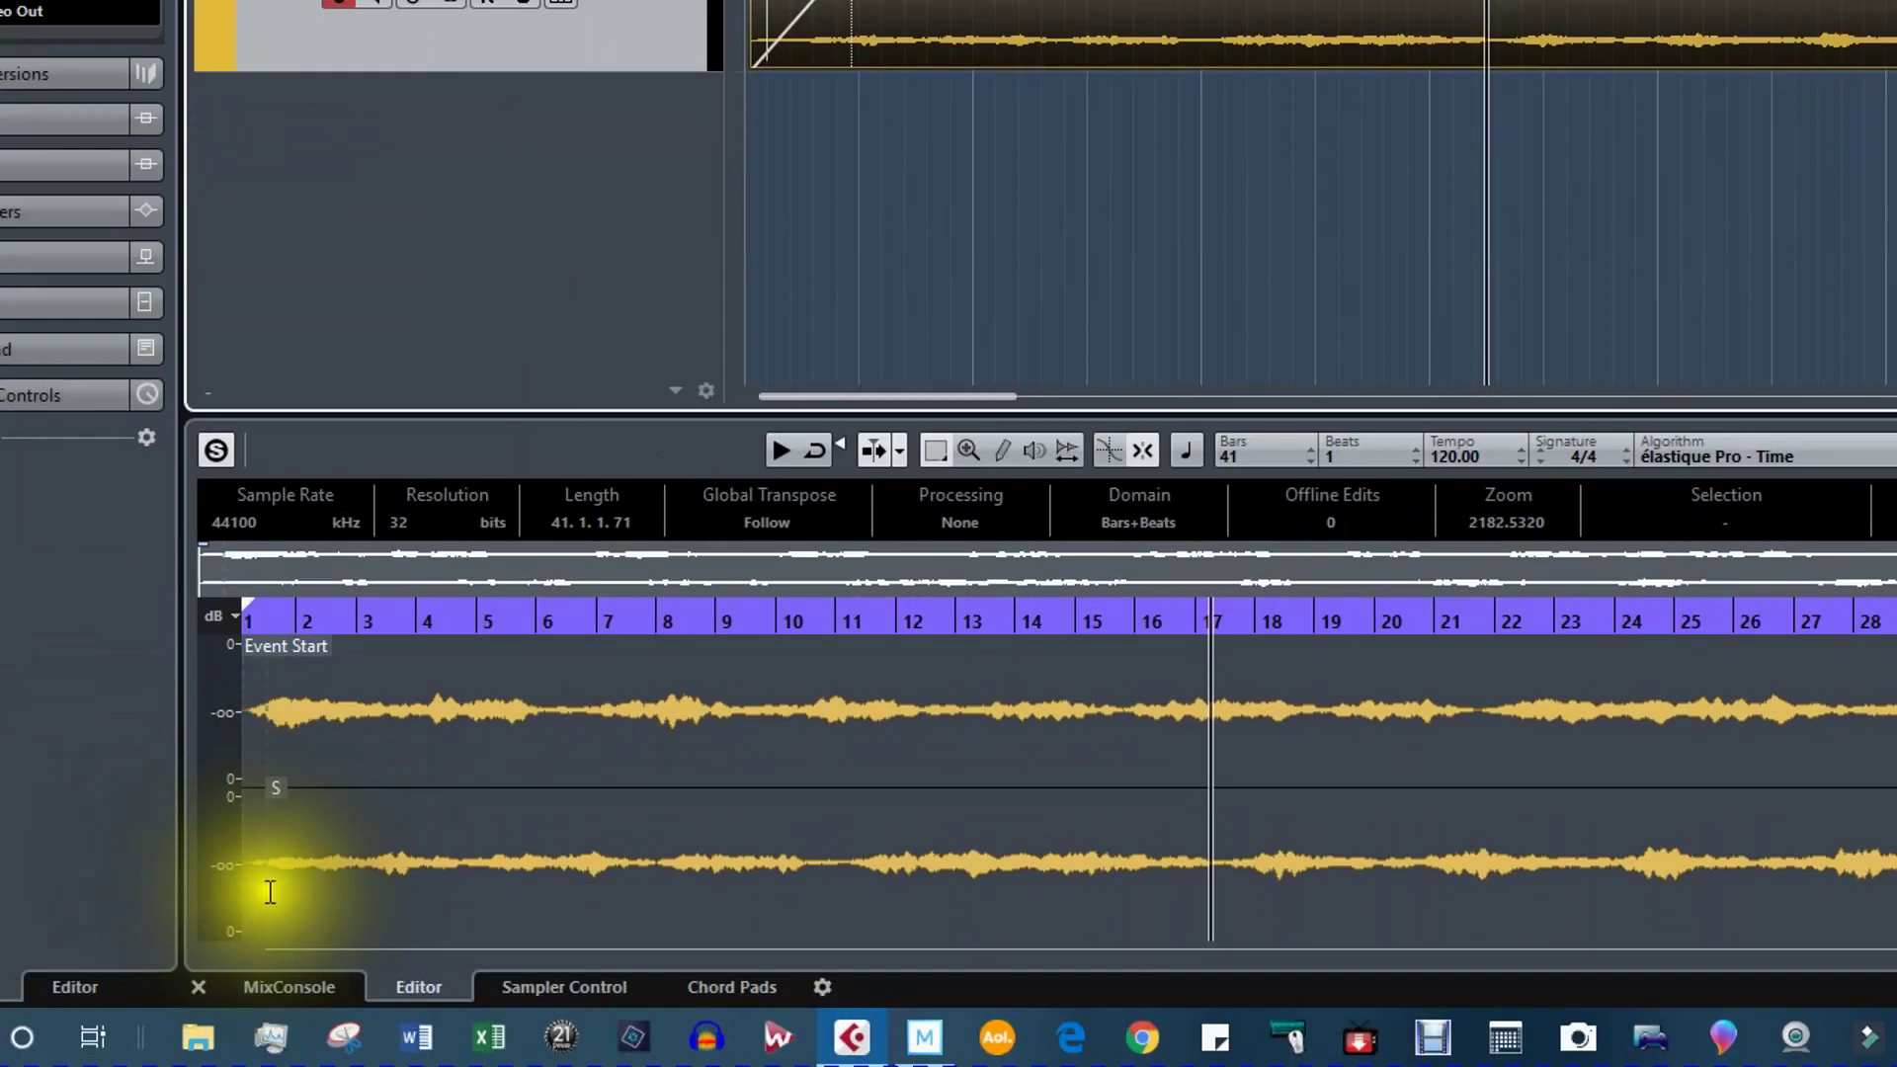
Step: Show the mixer, play the mix from the start and lower the Padshop 01 (R) level to about -14.4 dB
click(318, 994)
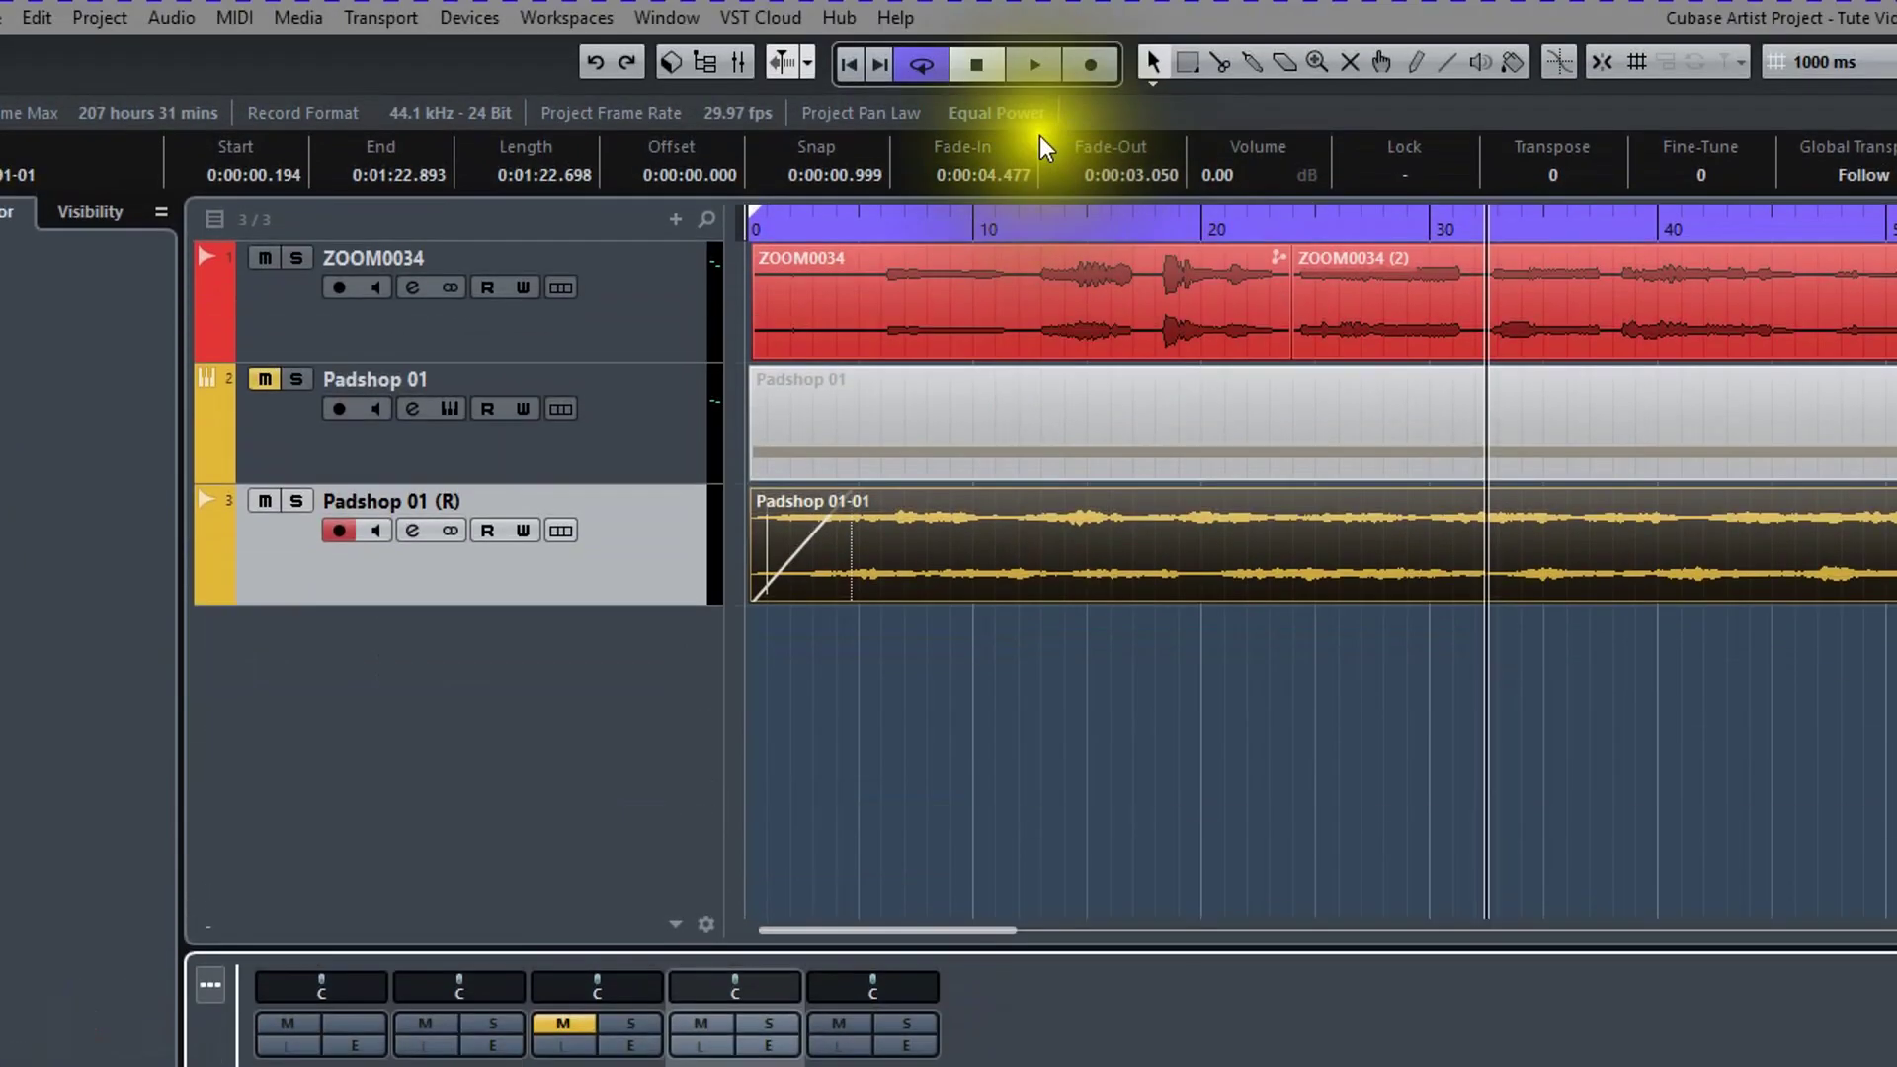
click(921, 69)
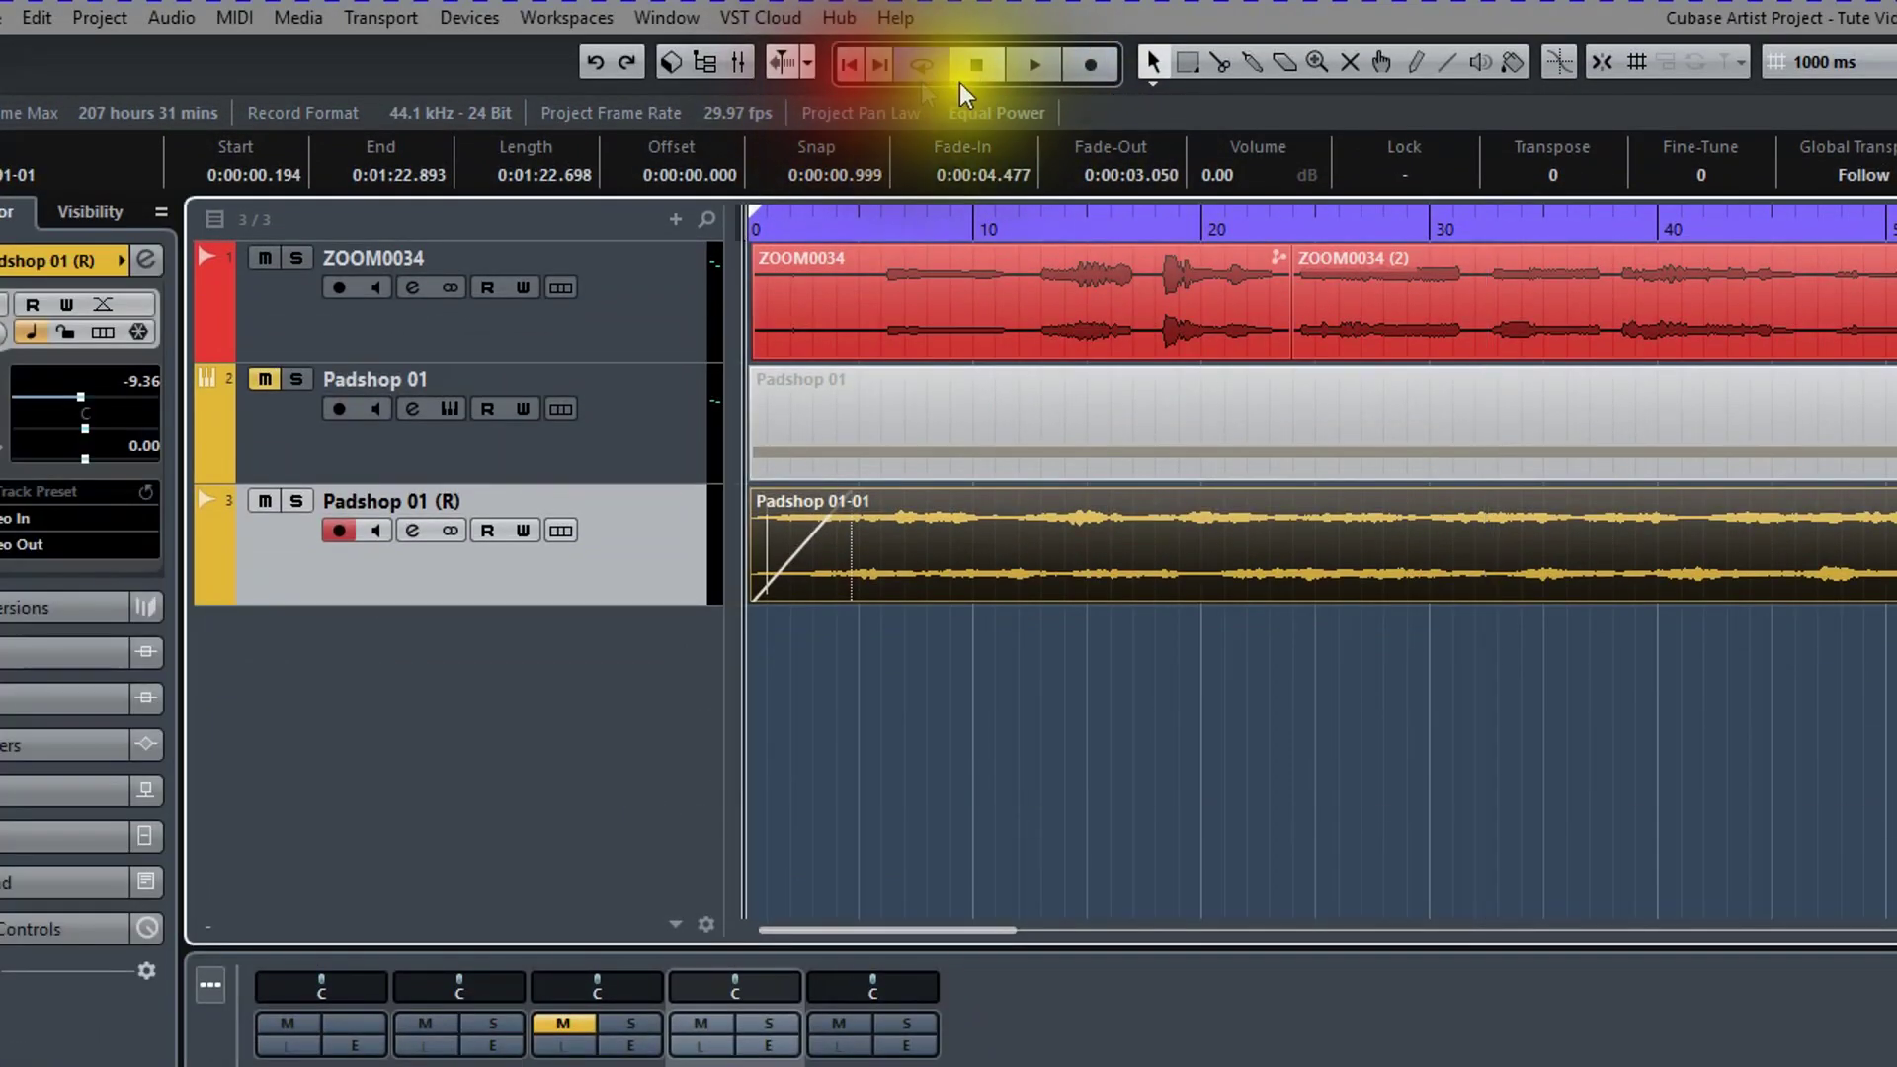
click(1033, 66)
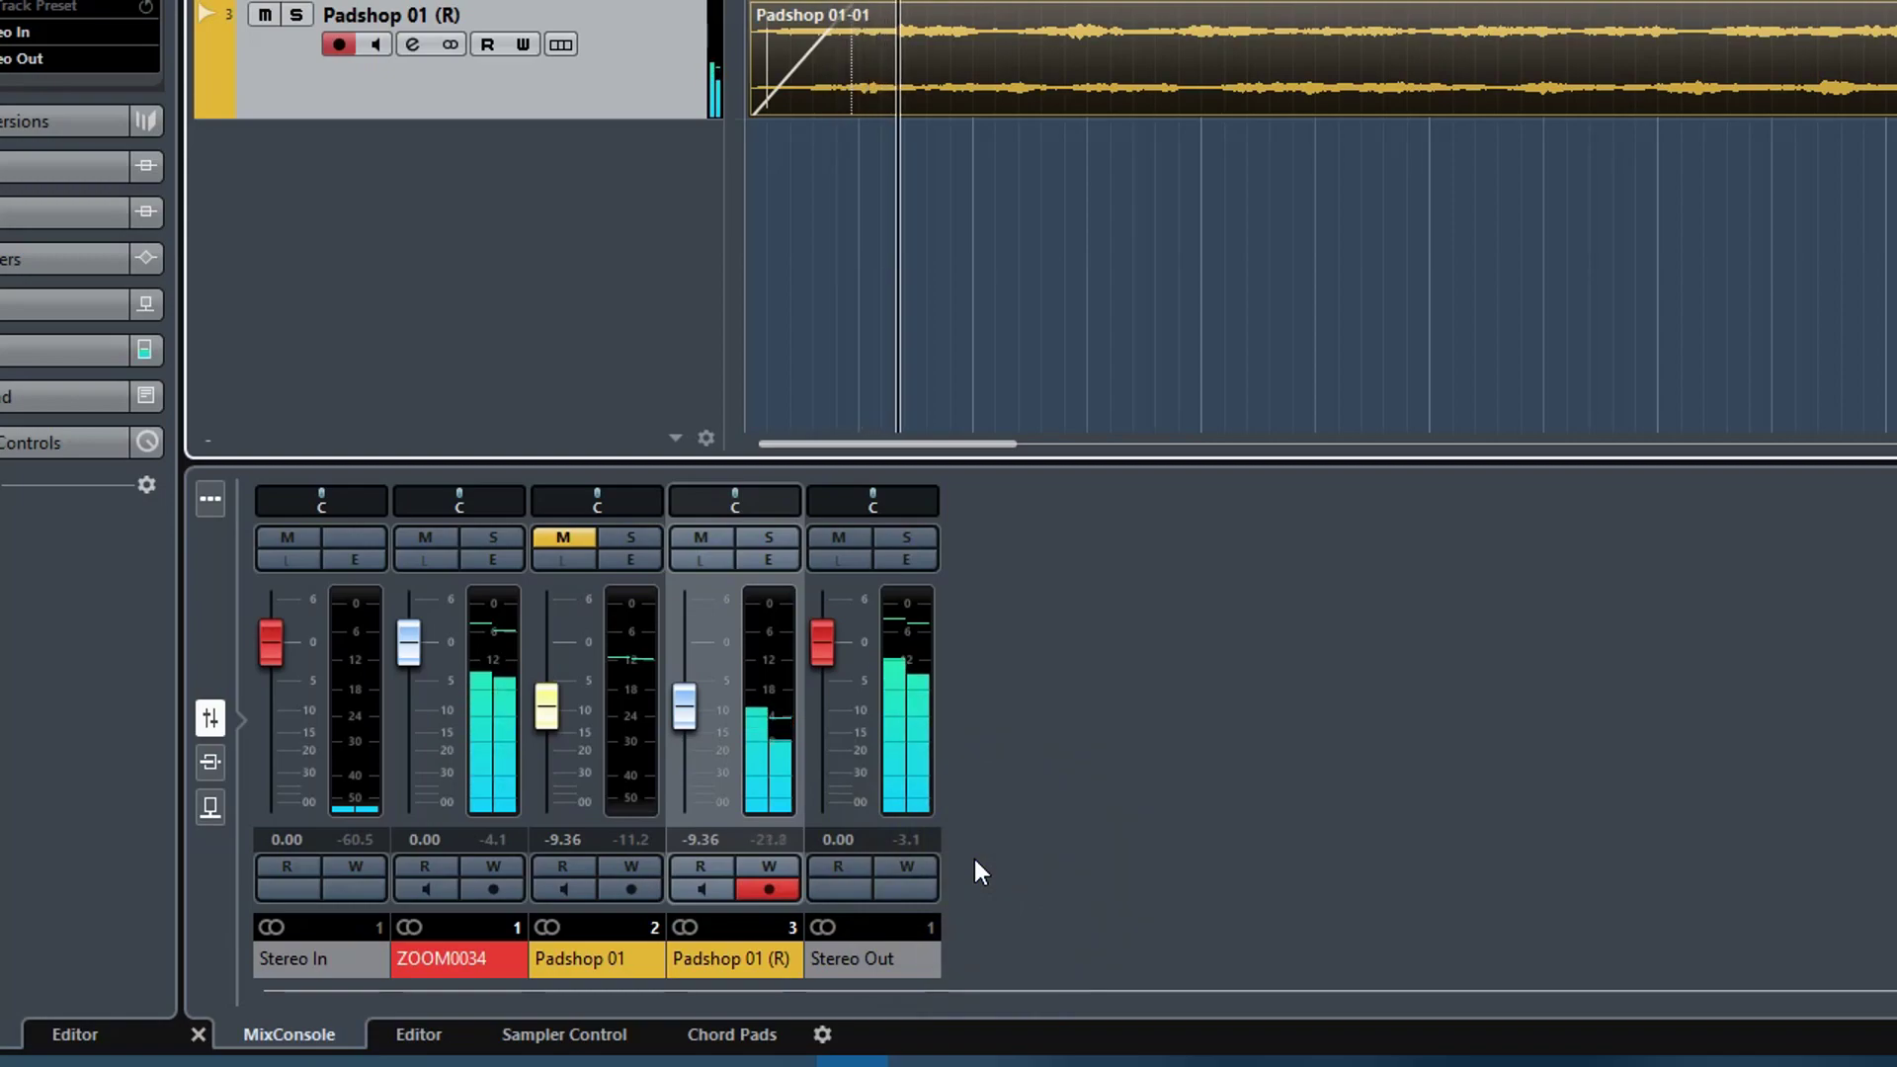
click(971, 861)
click(953, 862)
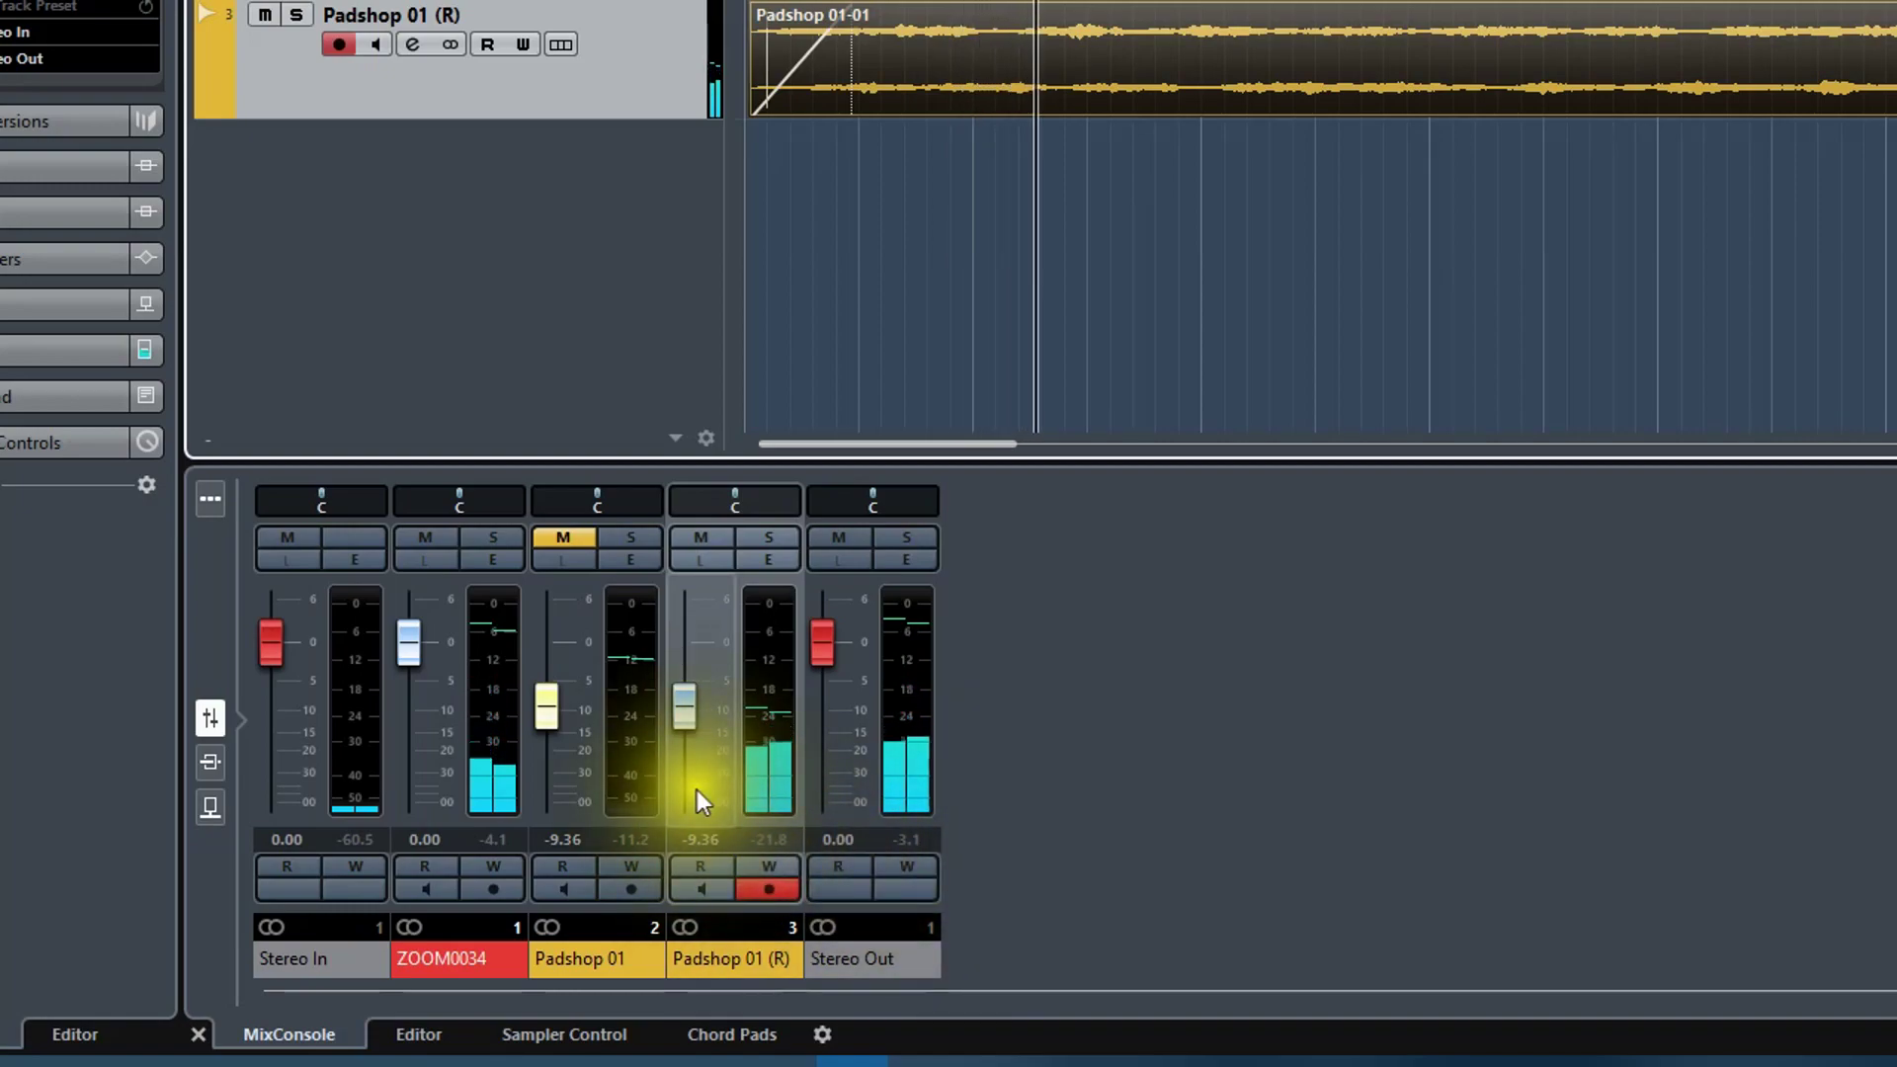
click(543, 701)
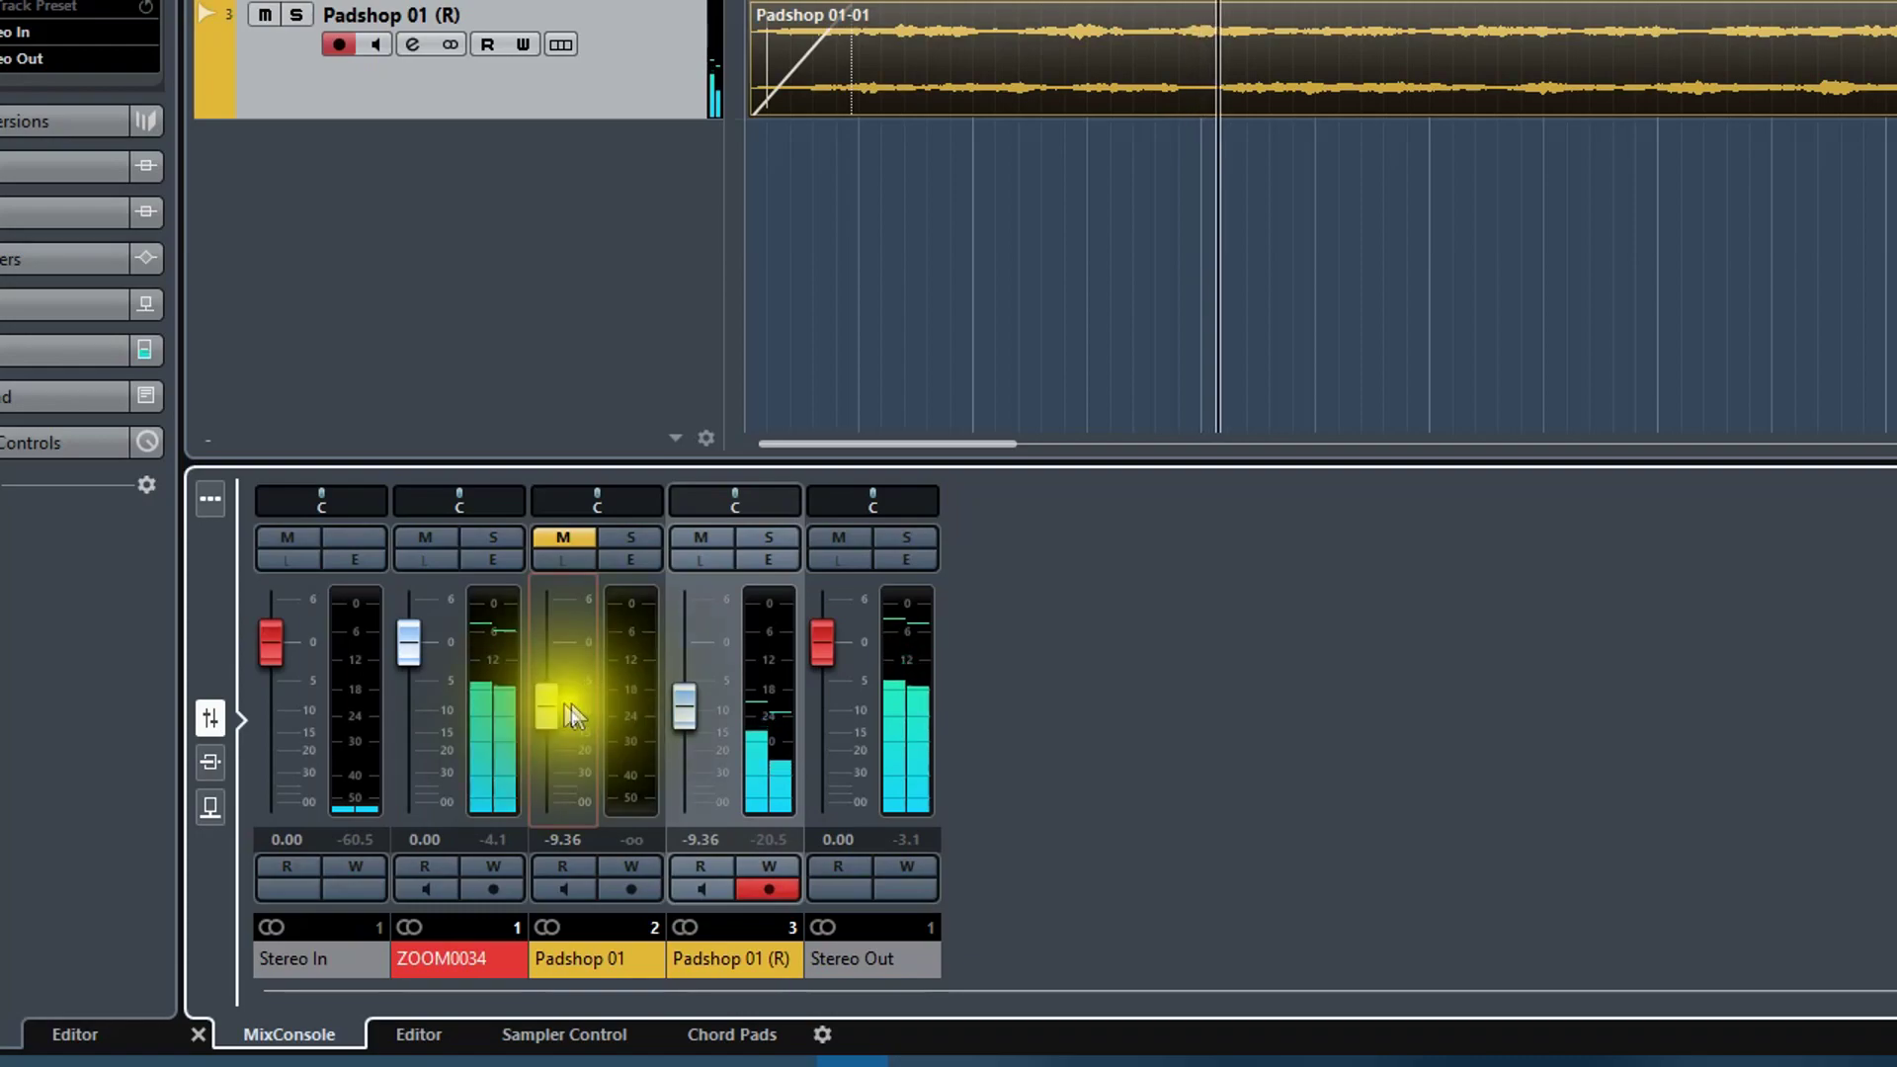
mouse_move(682, 710)
mouse_down()
mouse_move(684, 791)
mouse_move(686, 704)
mouse_move(678, 727)
mouse_up()
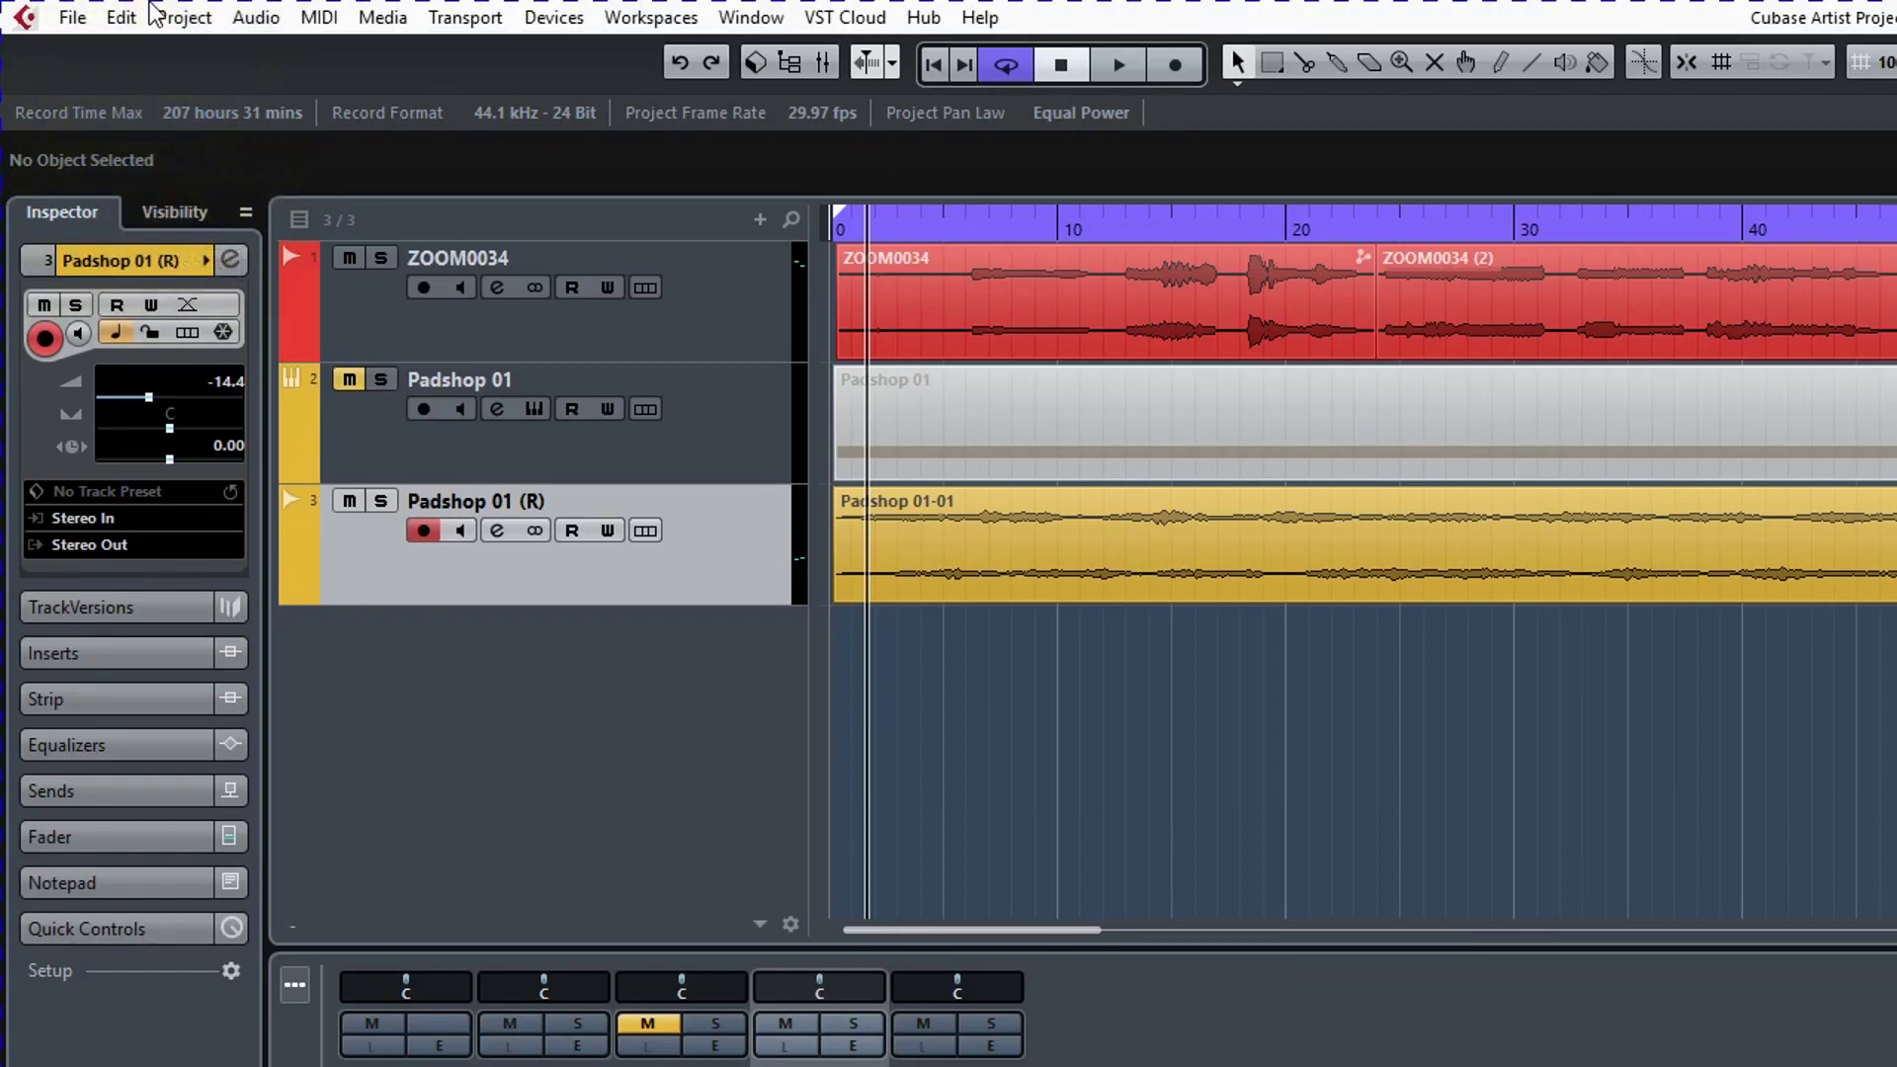
Step: Export the Stereo Out mixdown as a Wave file named Flute and Pads
click(79, 20)
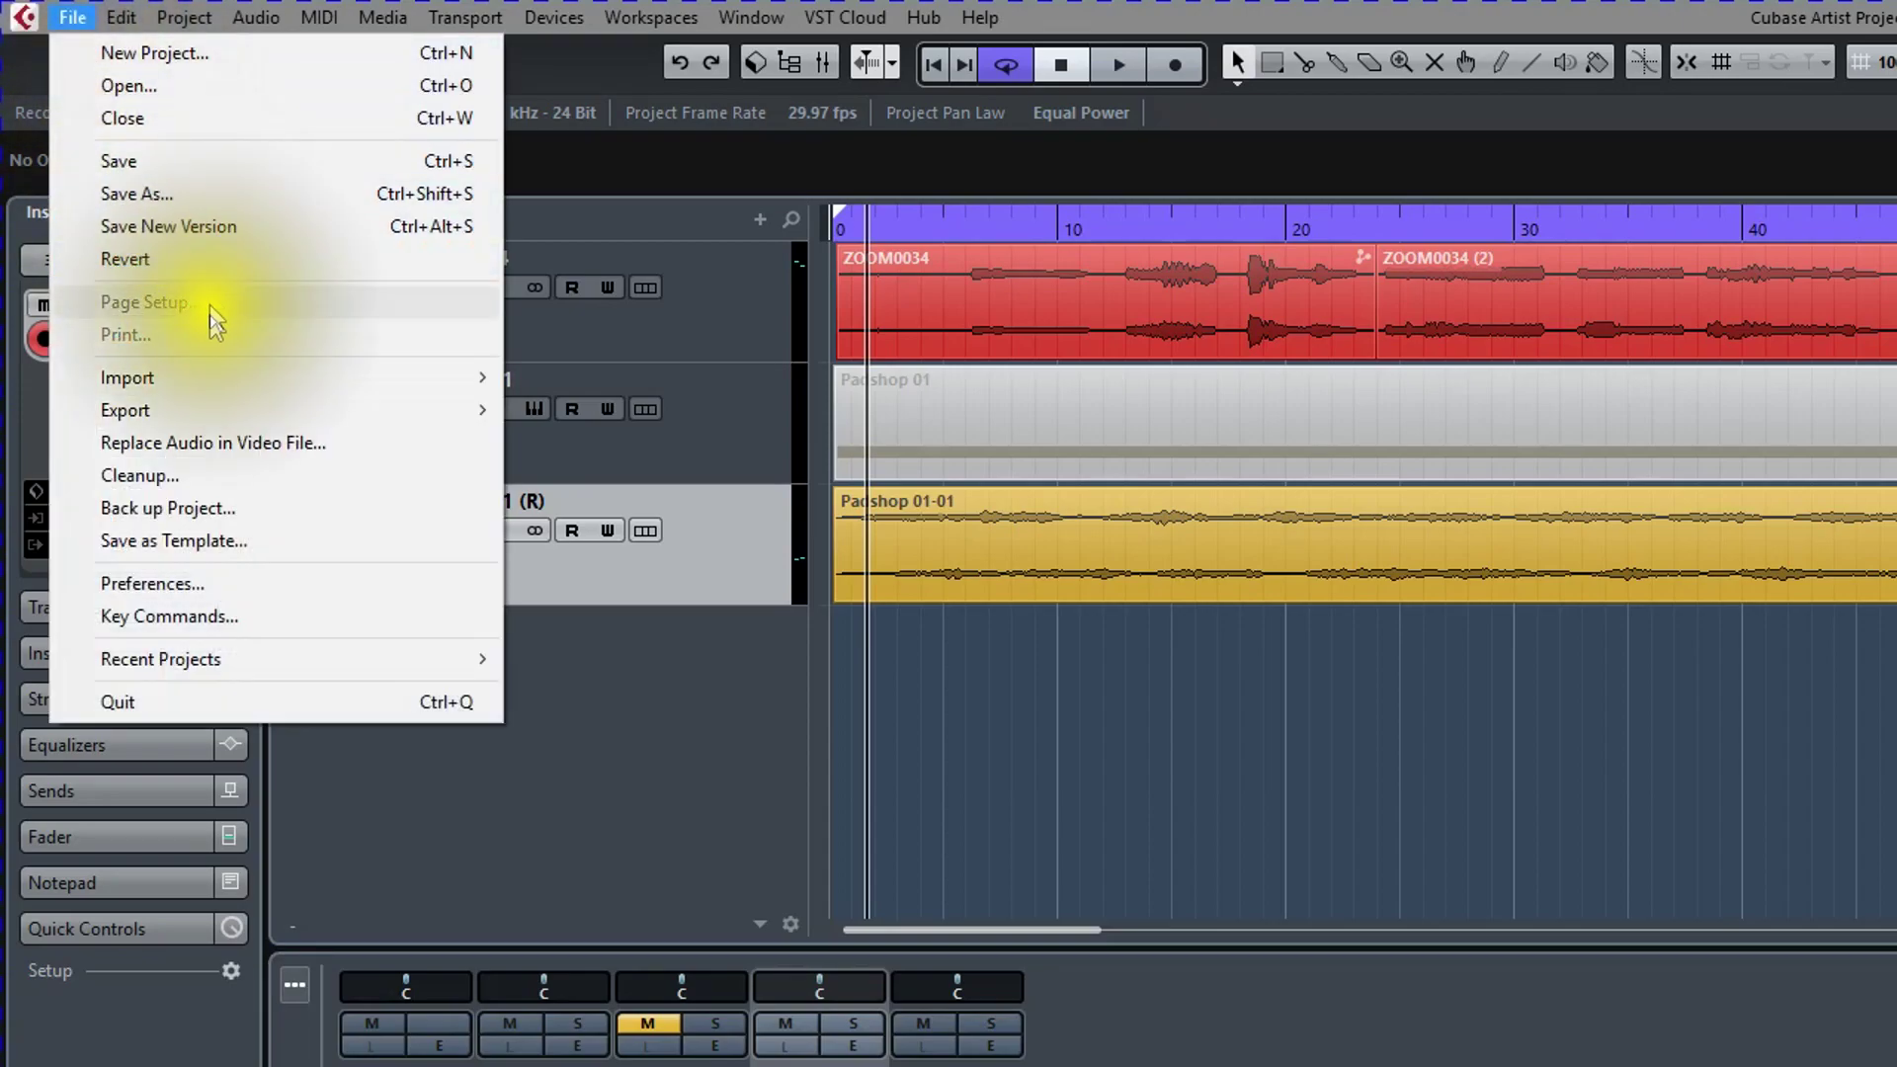
mouse_move(329, 413)
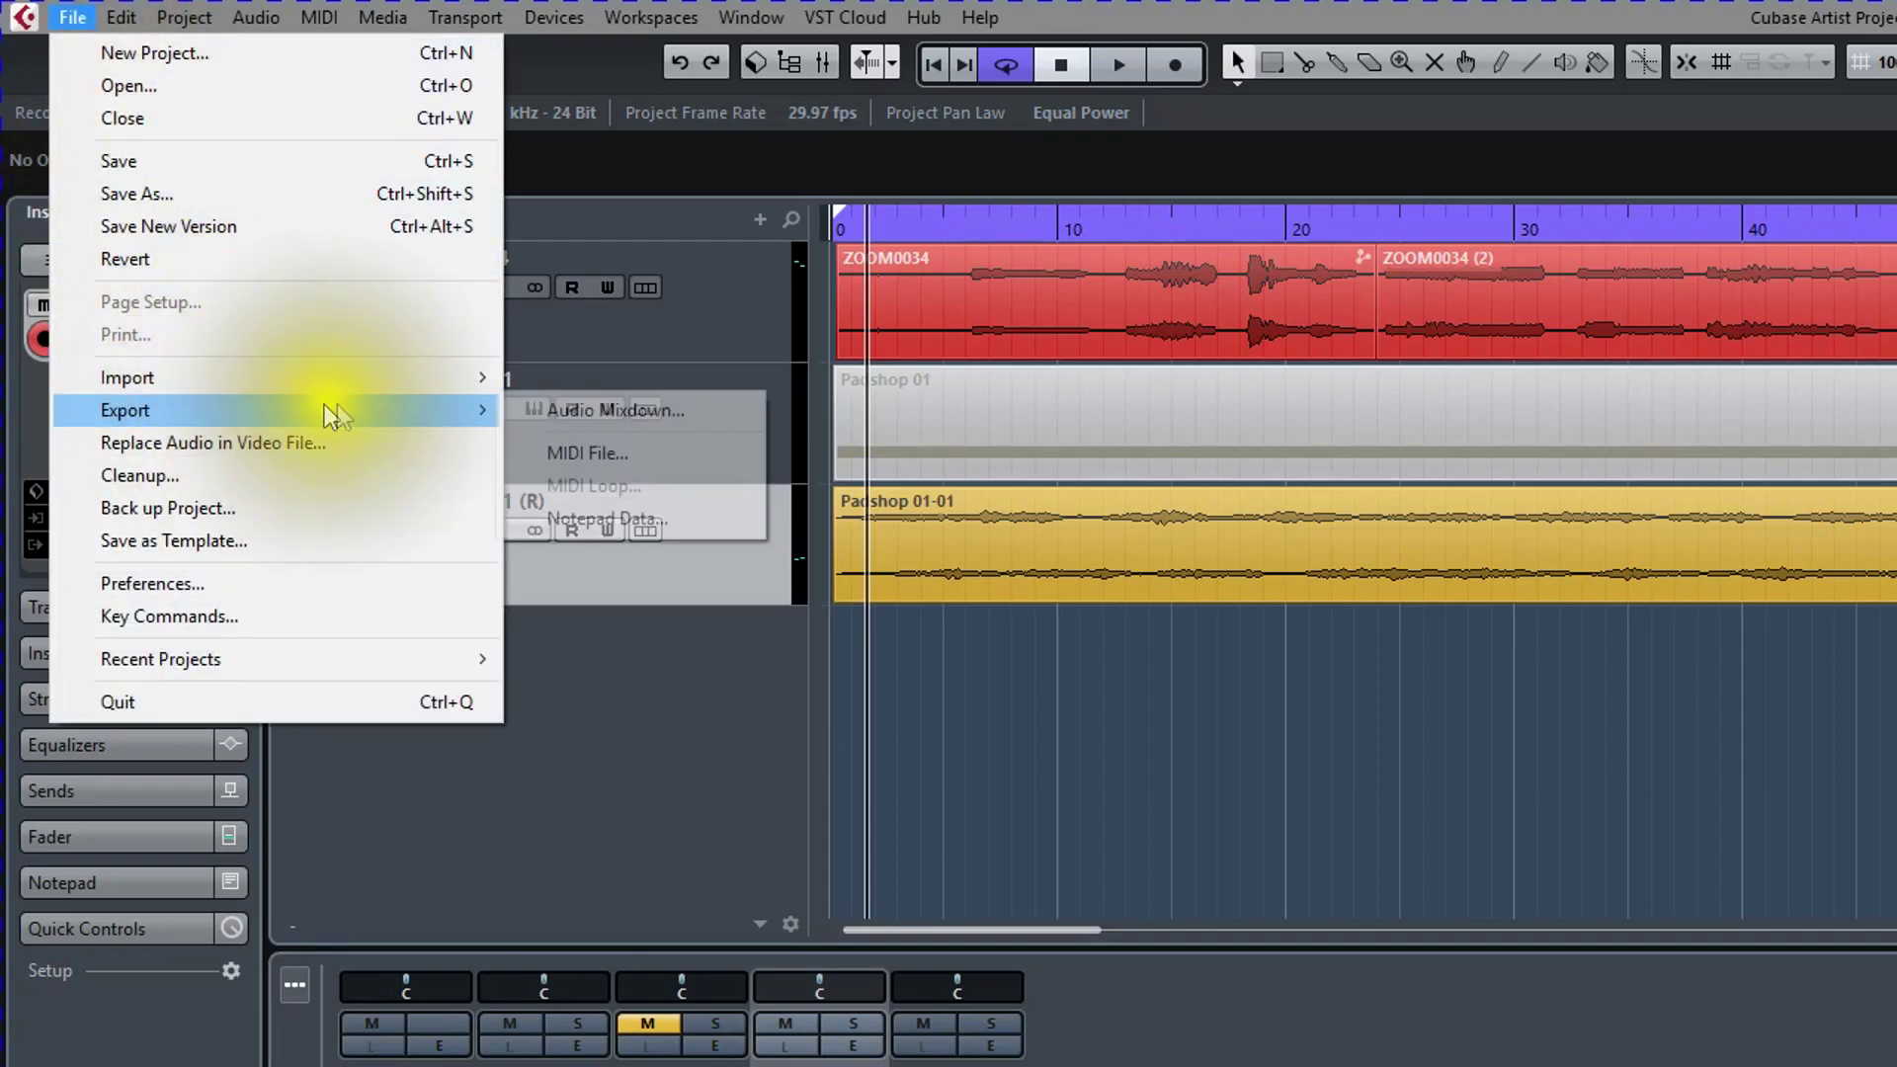
click(625, 413)
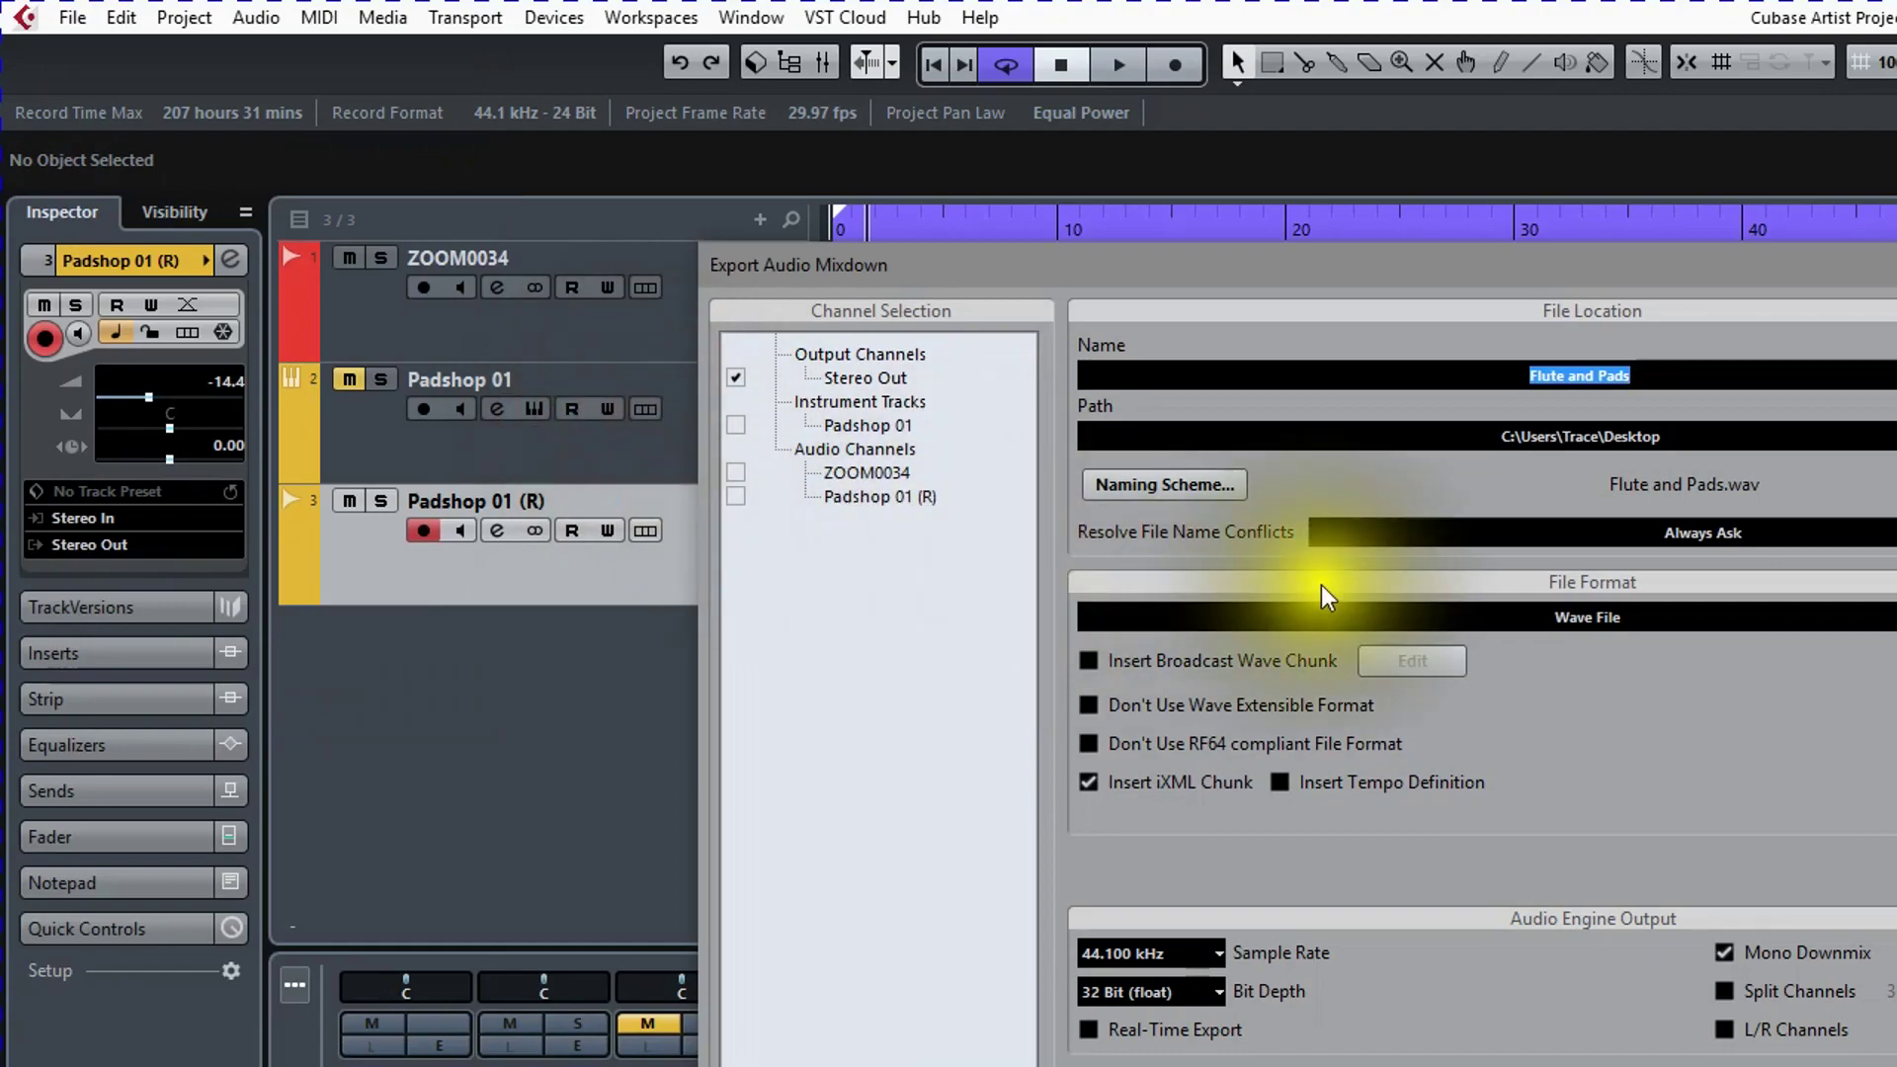
click(1668, 376)
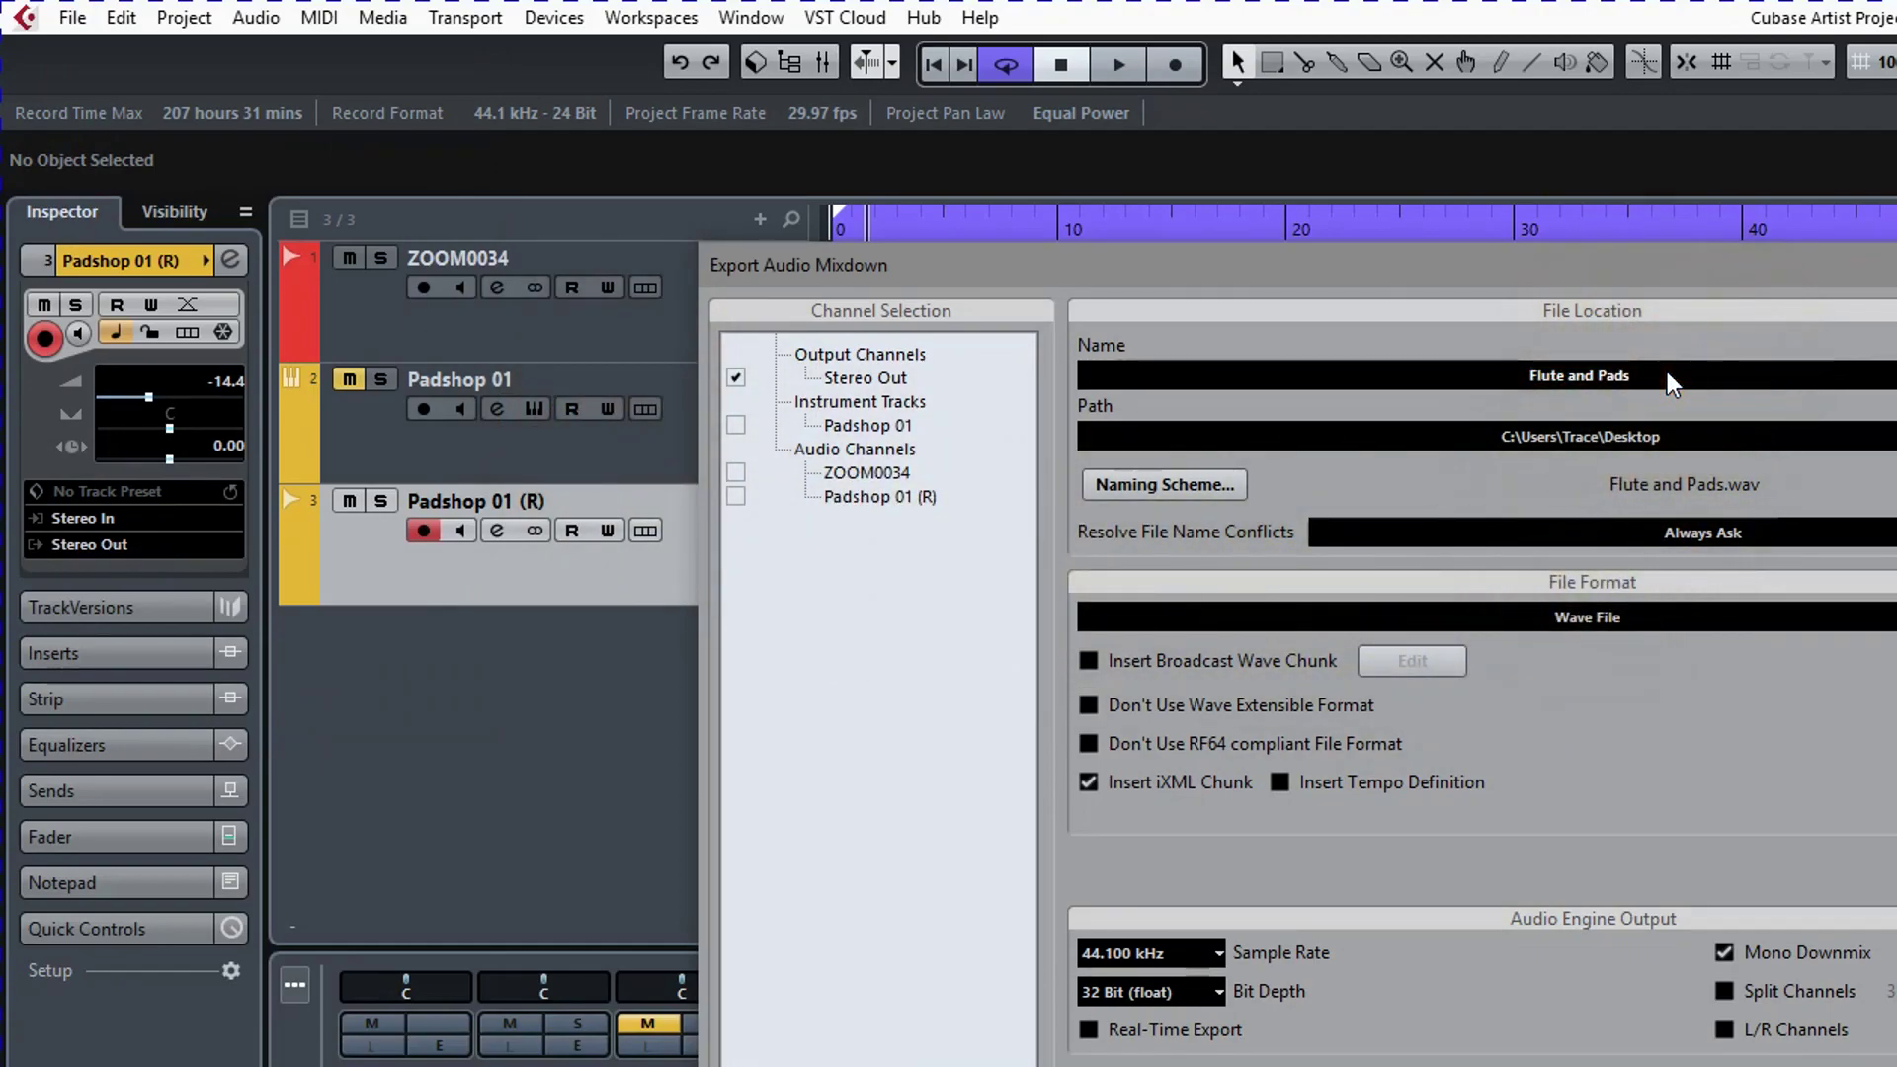
key(BackSpace)
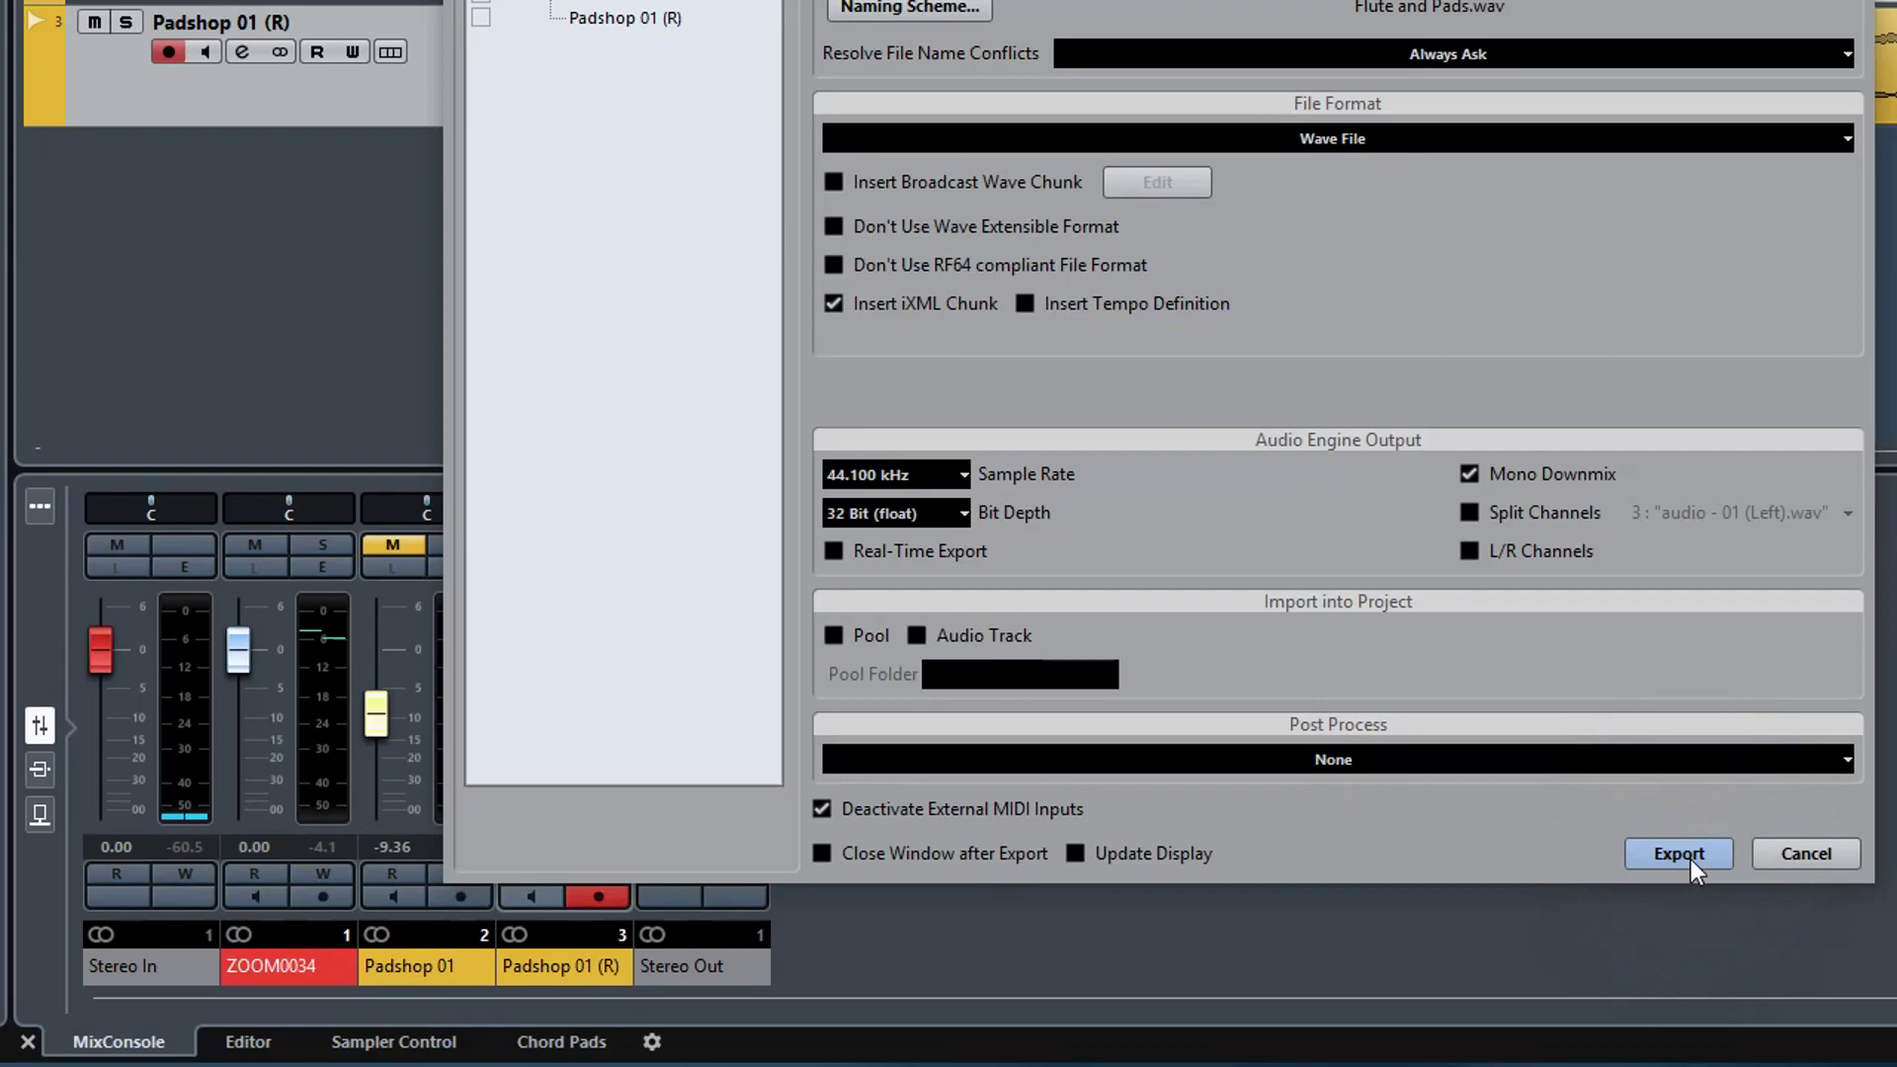
click(1692, 859)
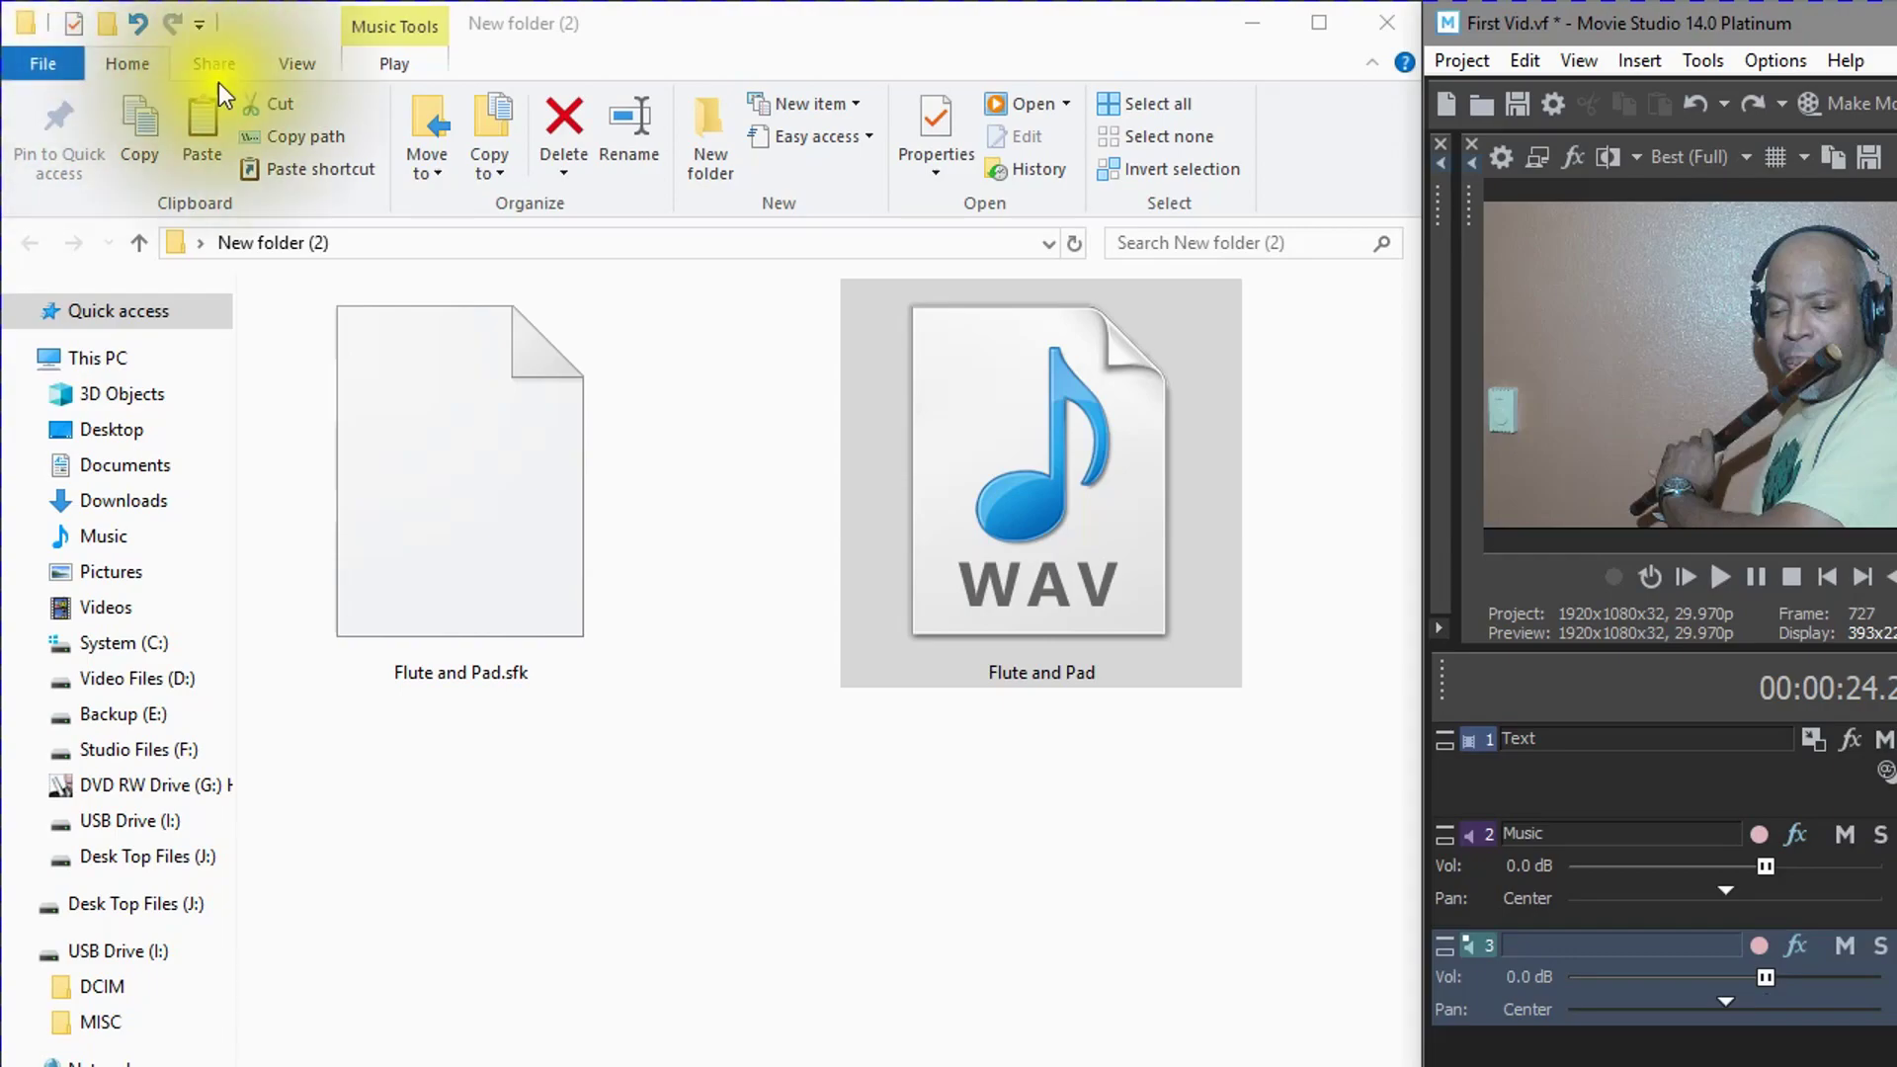
Step: Switch to Movie Studio, place the Flute and Pad WAV at the start of a new track below Music, and maximize the window
click(923, 435)
drag(923, 435, 1896, 937)
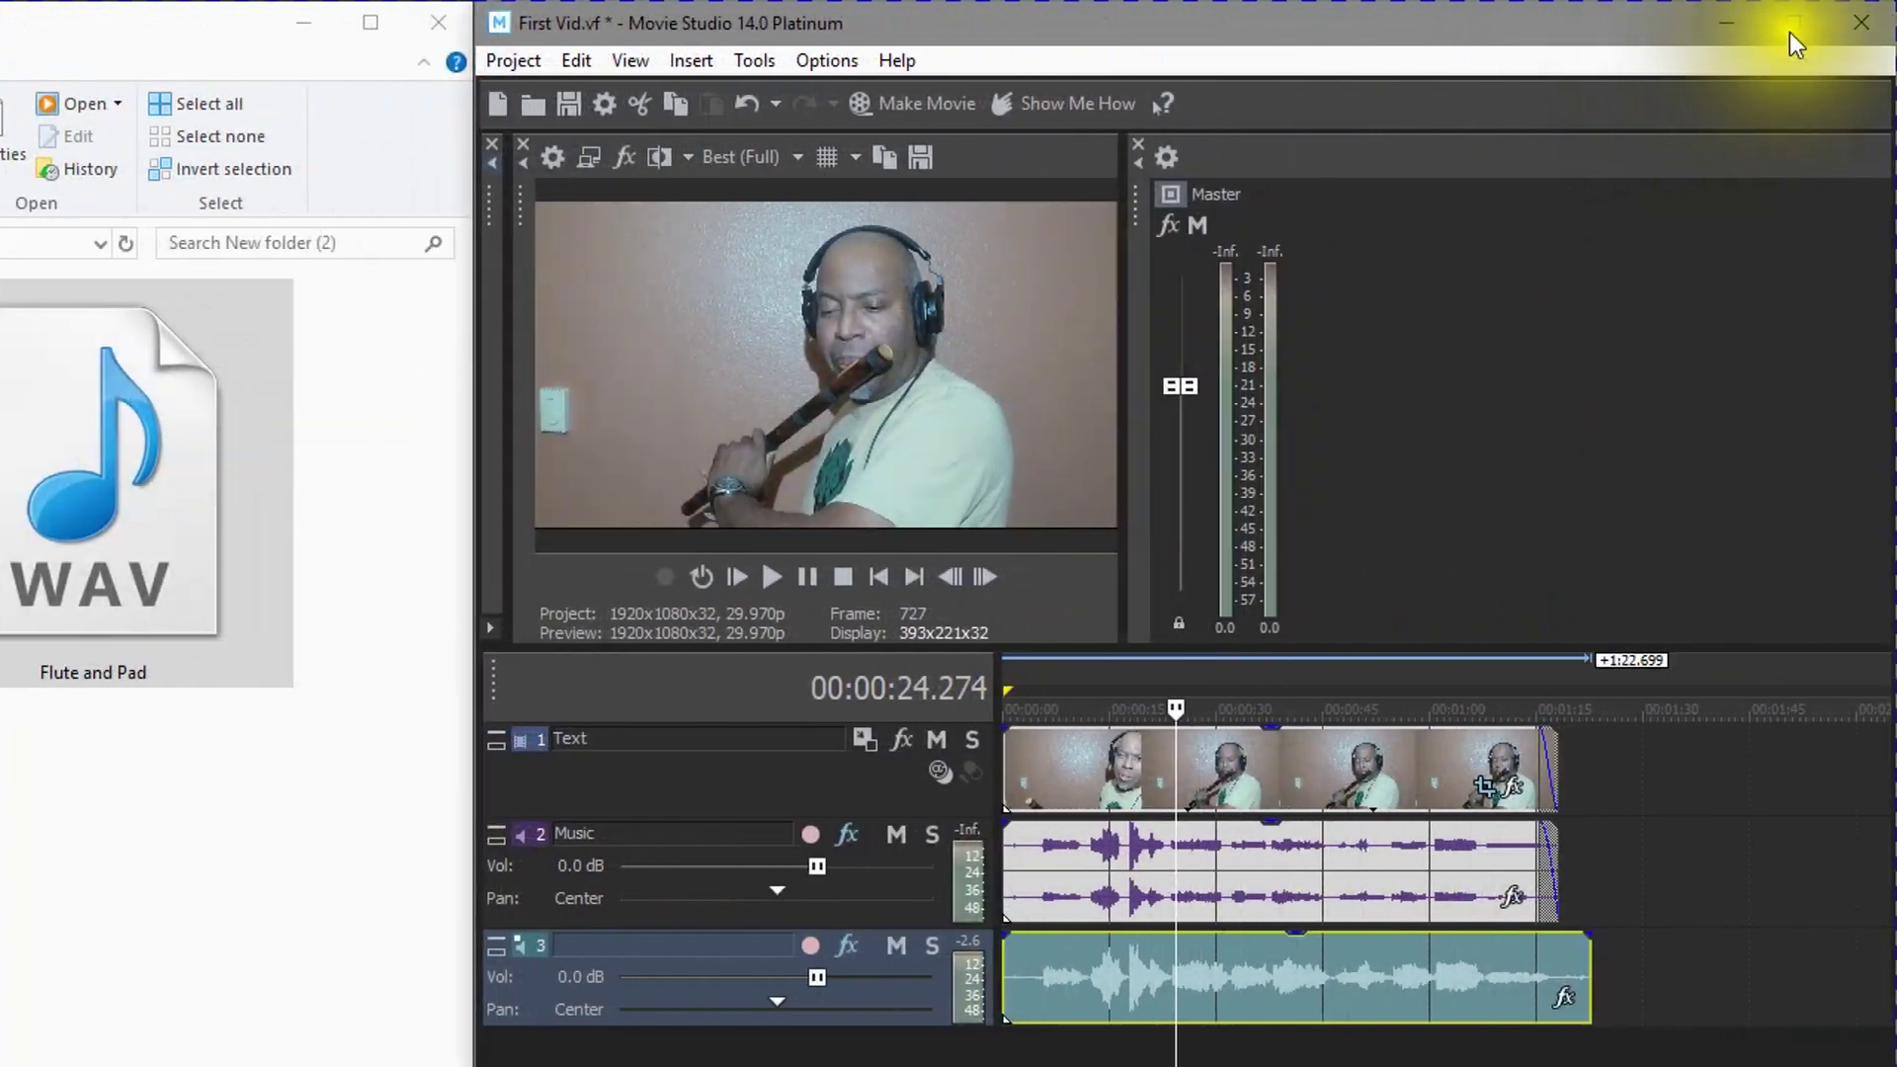
double_click(1788, 31)
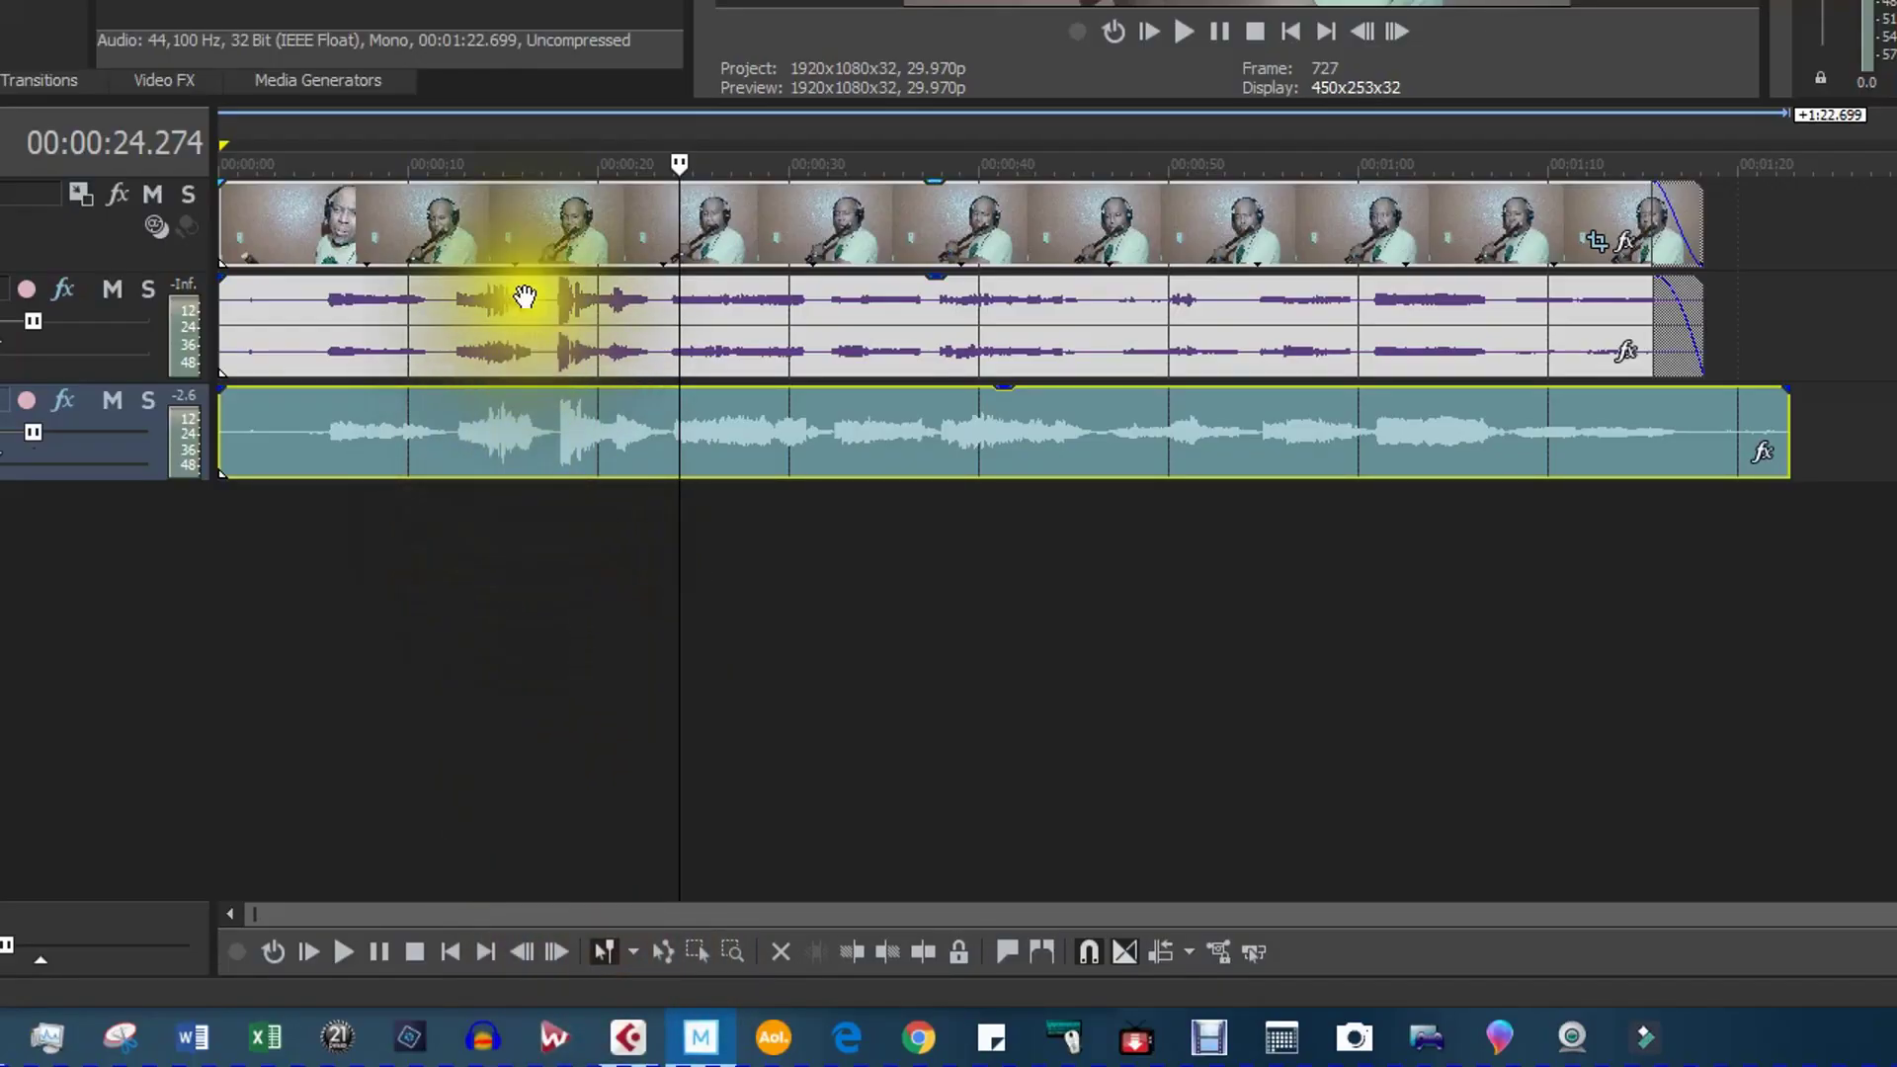